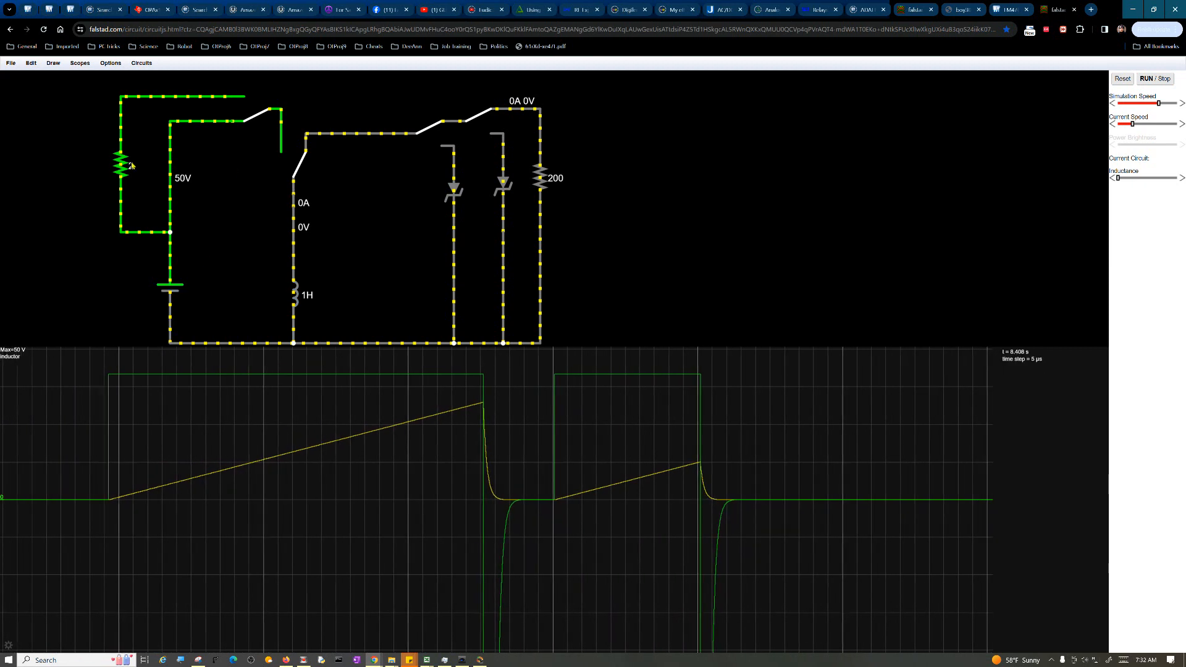
Check the breakdown voltage of both zener diodes in their simple model settings and leave the models unedited.
double_click(506, 186)
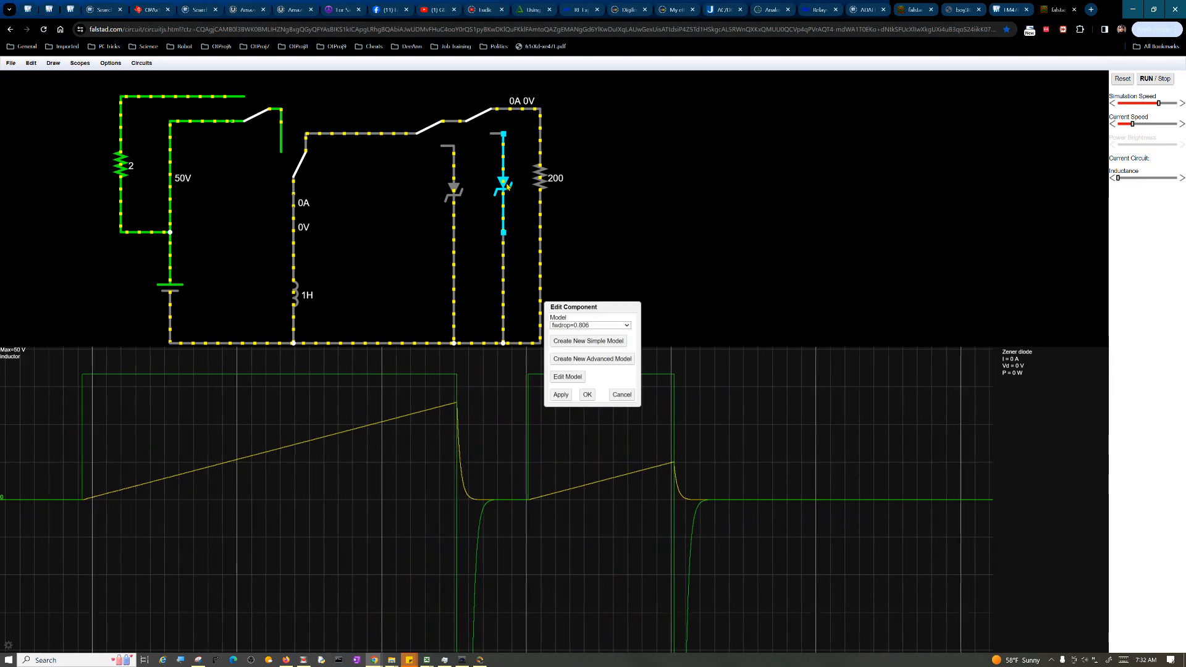
click(604, 343)
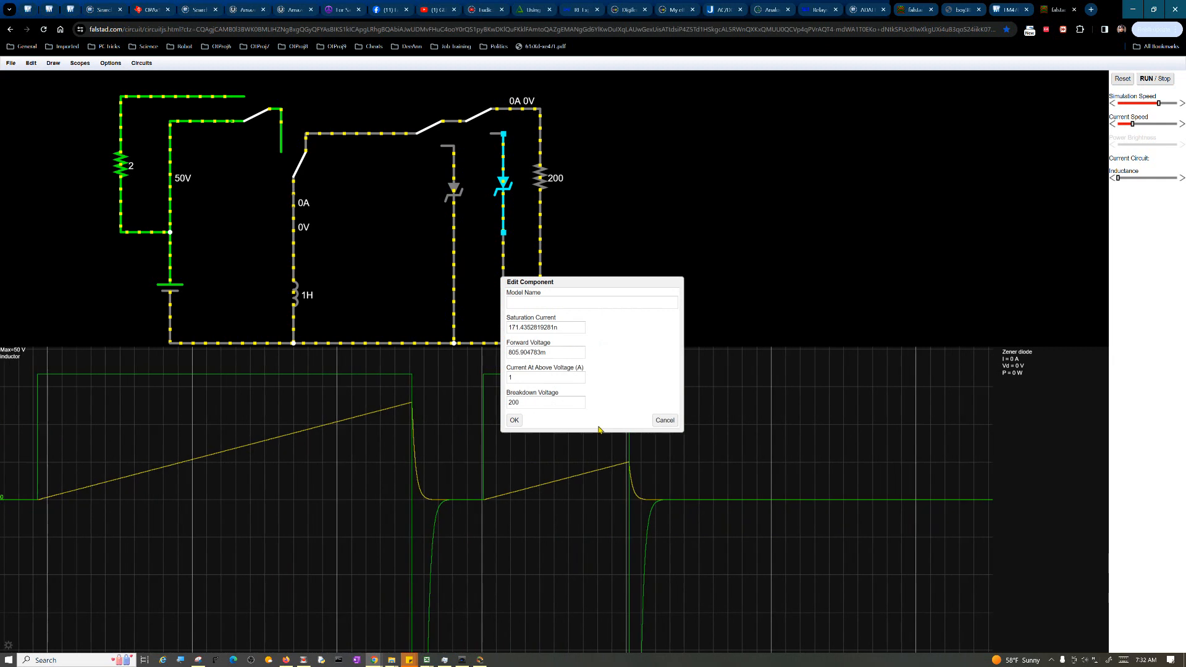
click(660, 421)
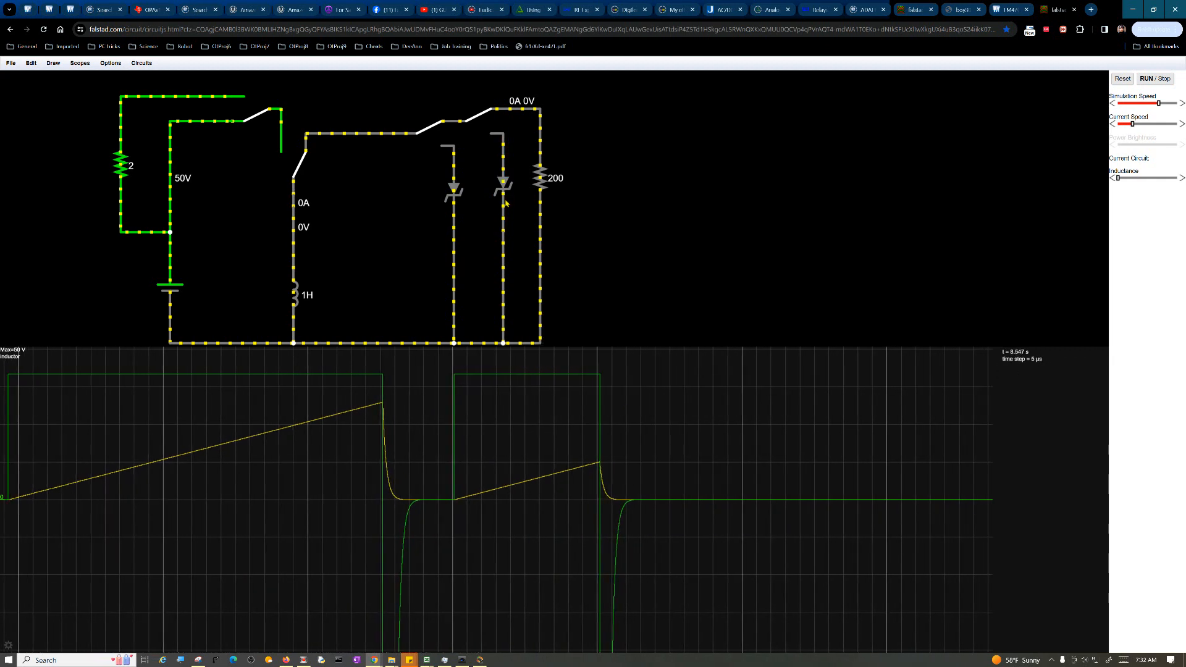
double_click(454, 190)
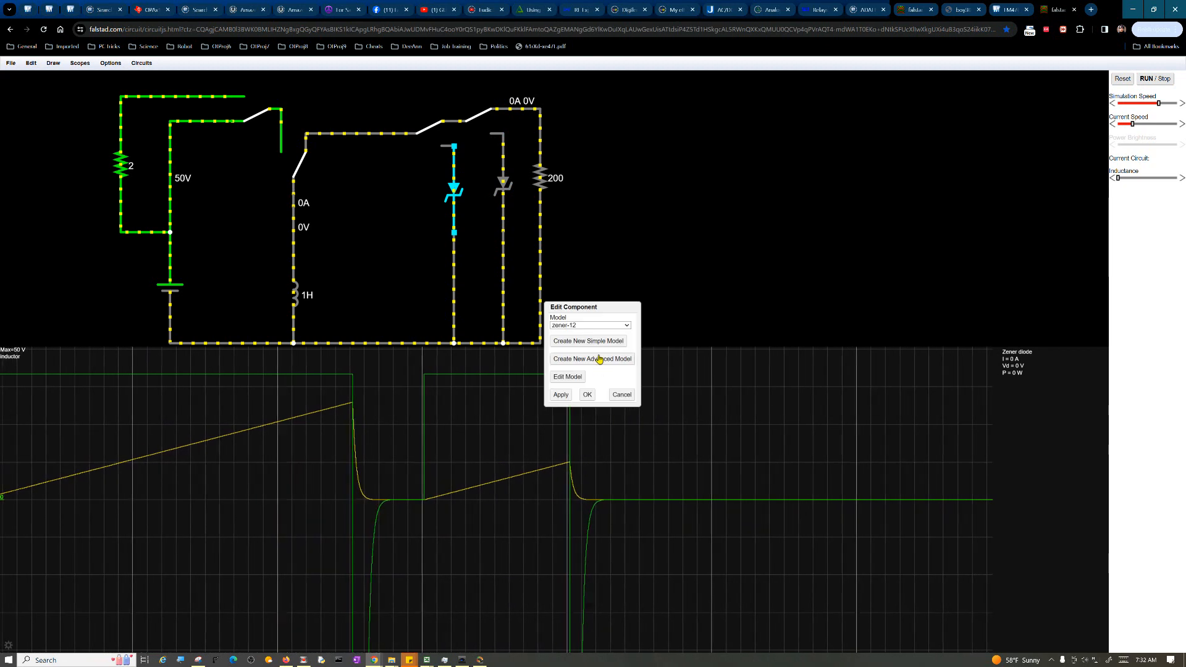
click(596, 344)
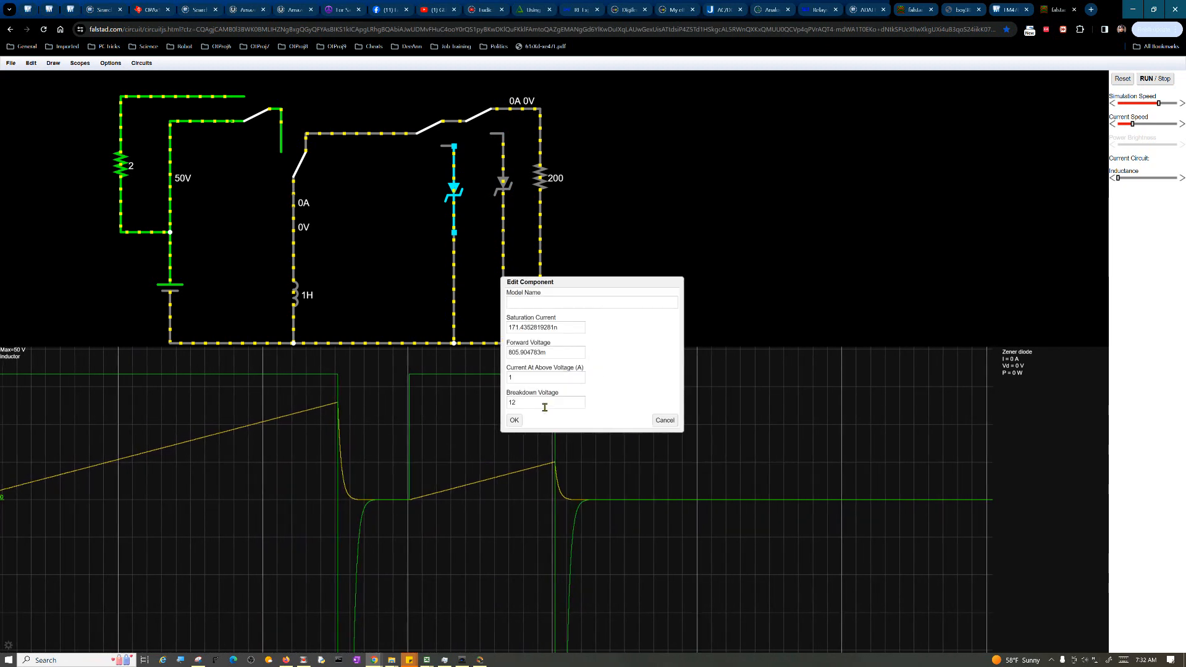
click(664, 421)
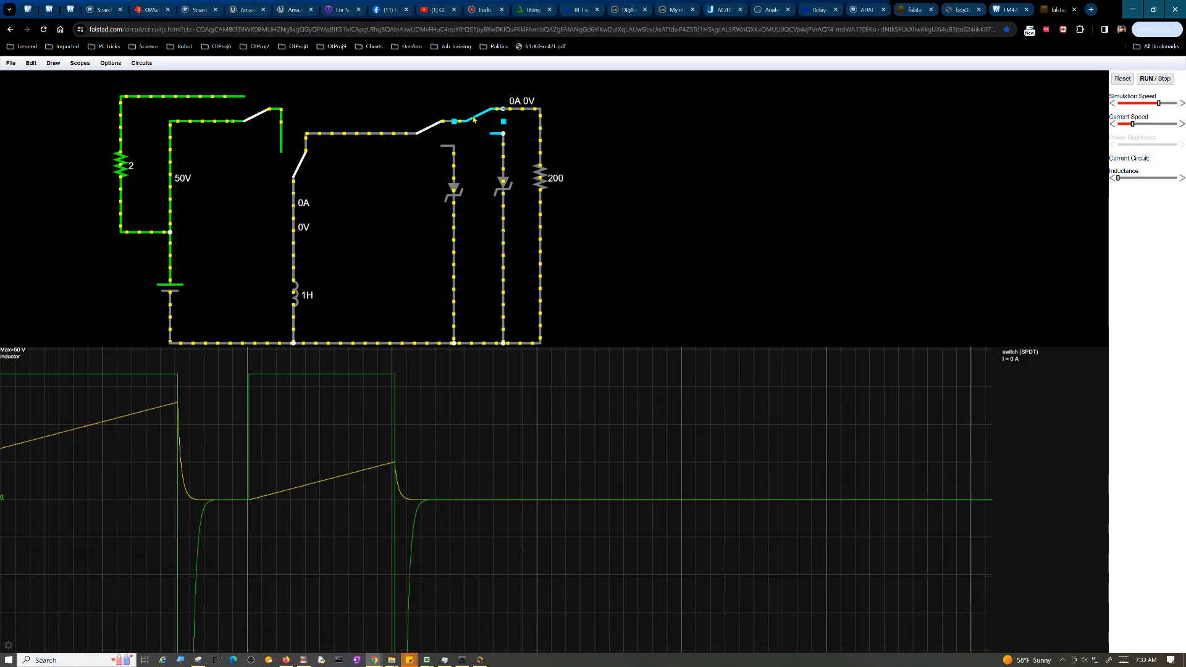
Route the inductor's discharge path to the 12 V zener diode and set the scope's horizontal scale to 100 ms/div.
click(467, 143)
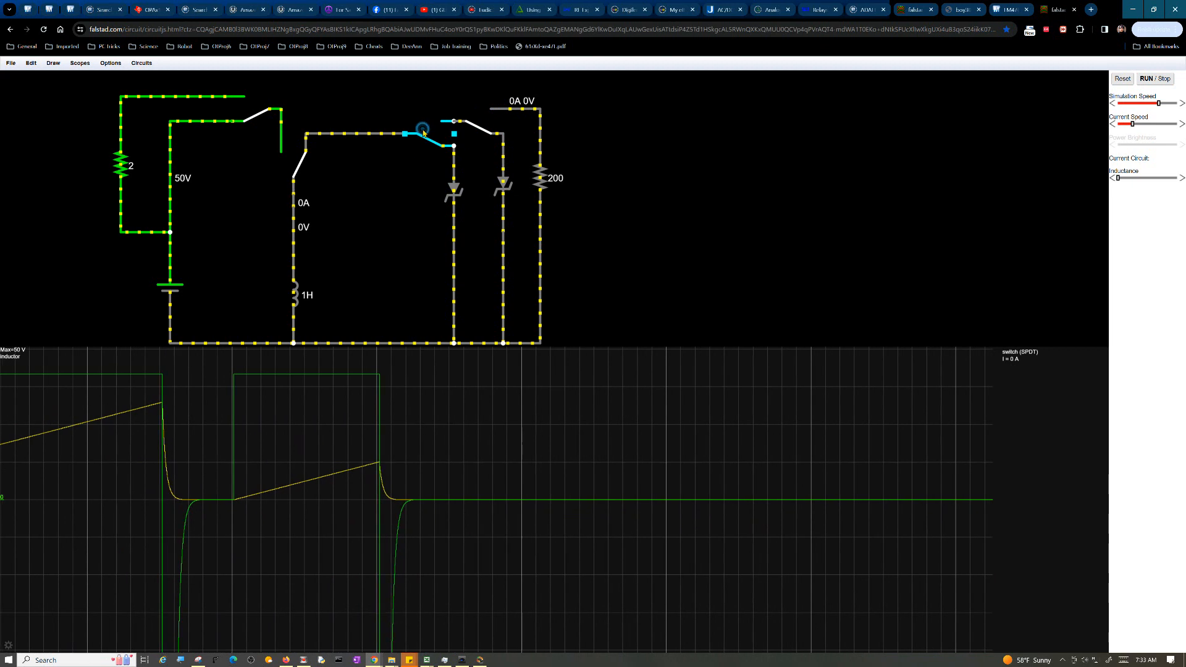
click(430, 135)
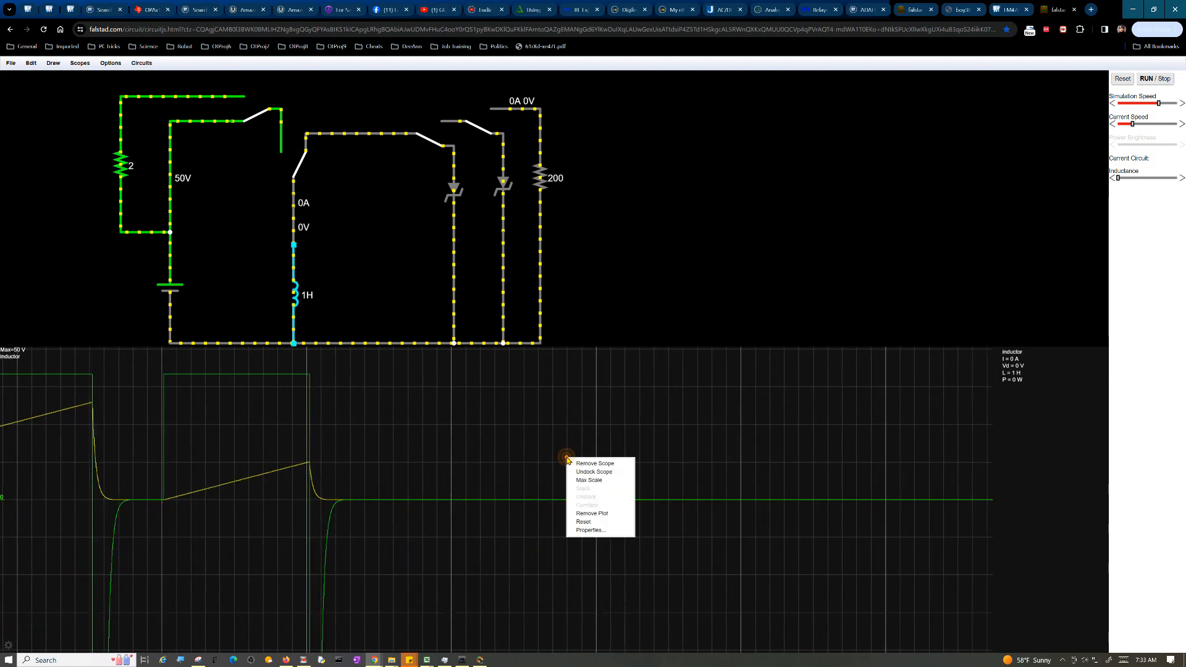
click(579, 530)
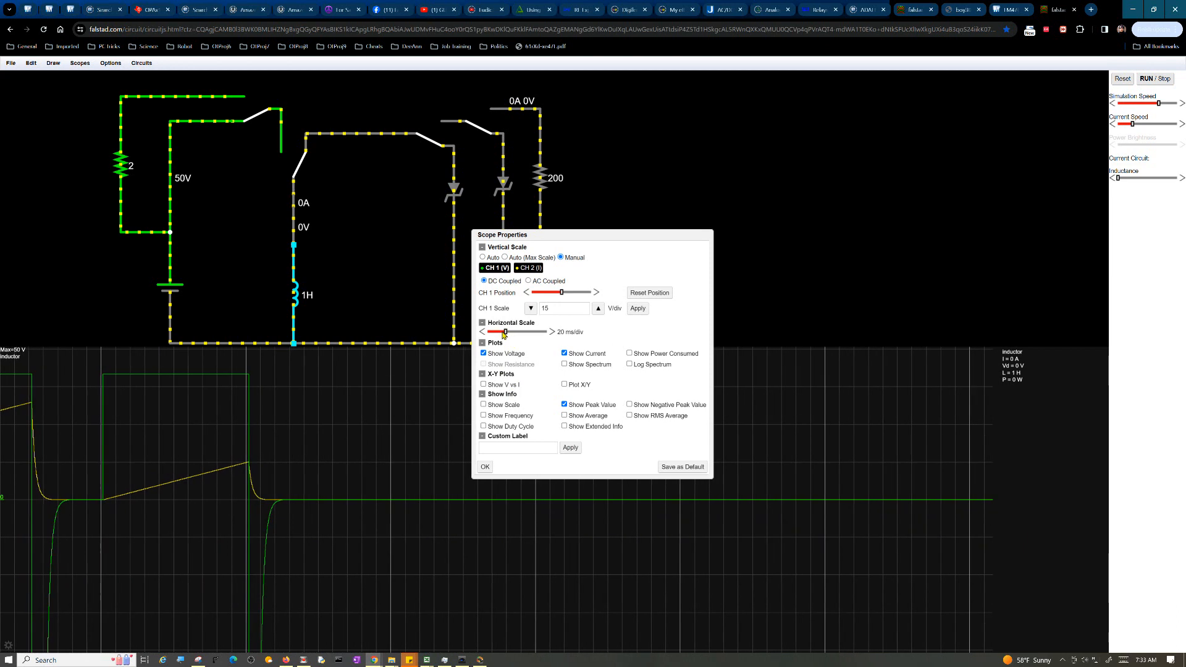
drag(504, 335, 499, 334)
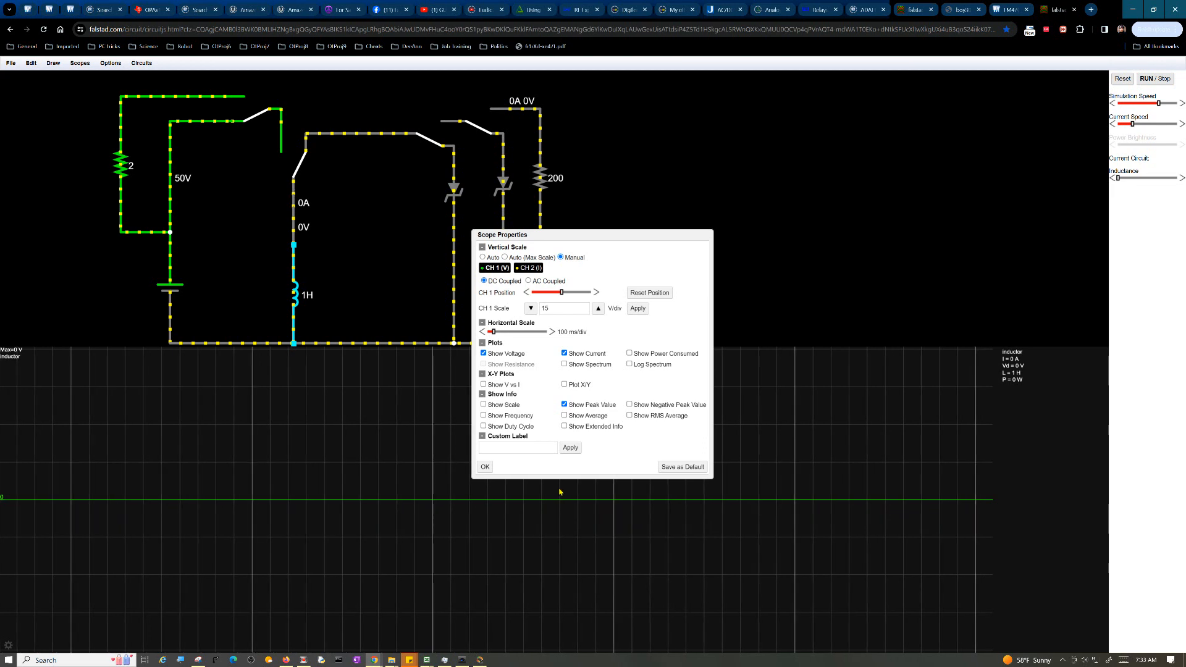
click(485, 467)
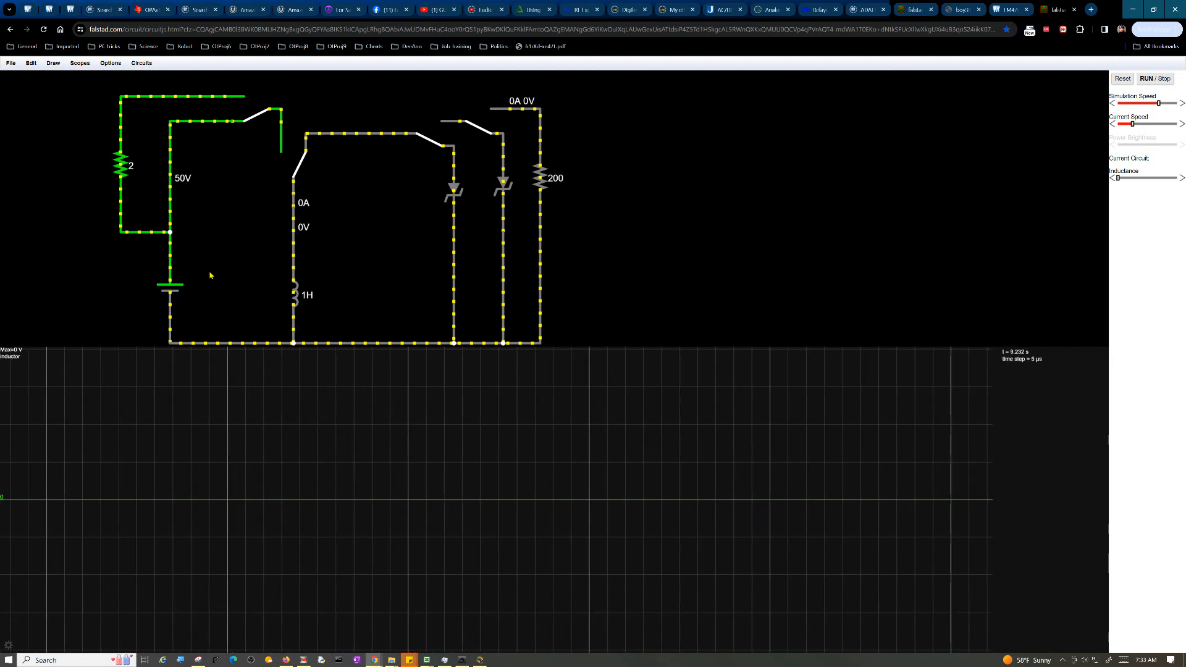
Connect the inductor to the 50 V battery and speed up its charging, ending with a slow simulation speed.
click(296, 168)
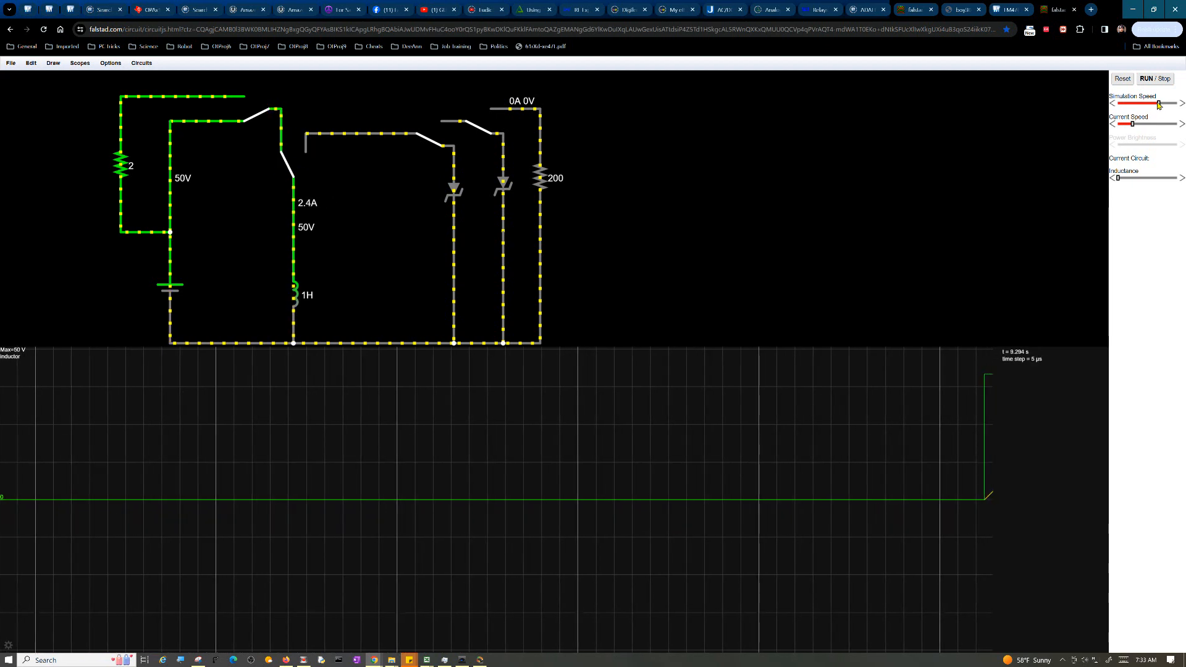
drag(1159, 103, 1167, 105)
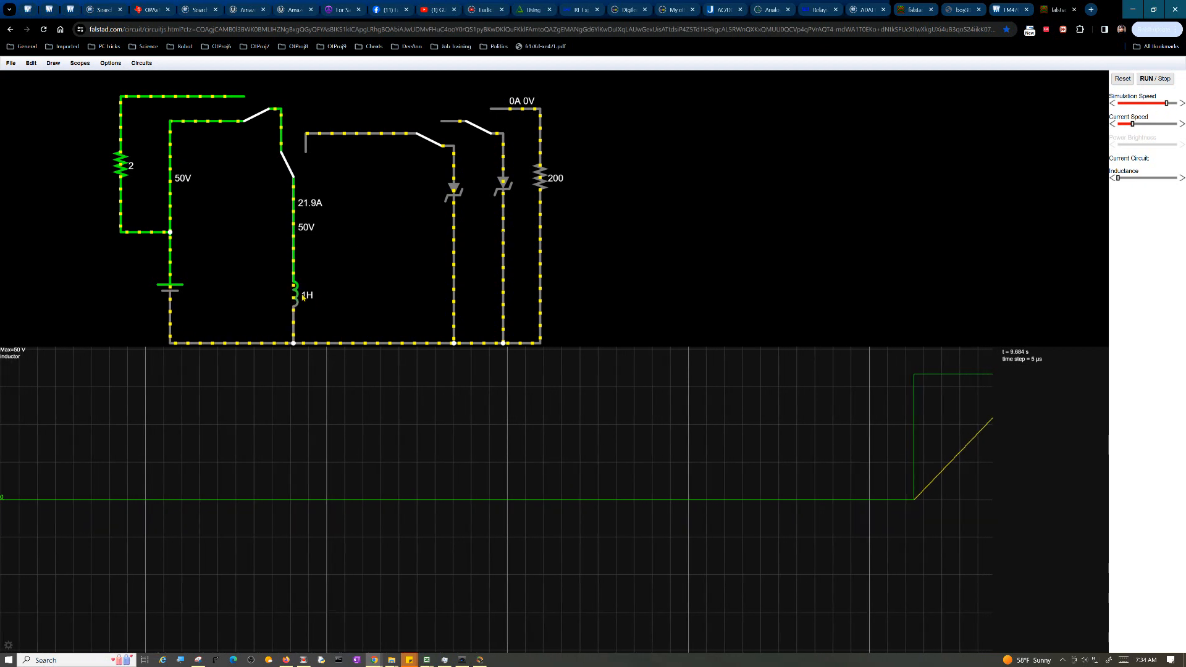
click(1137, 104)
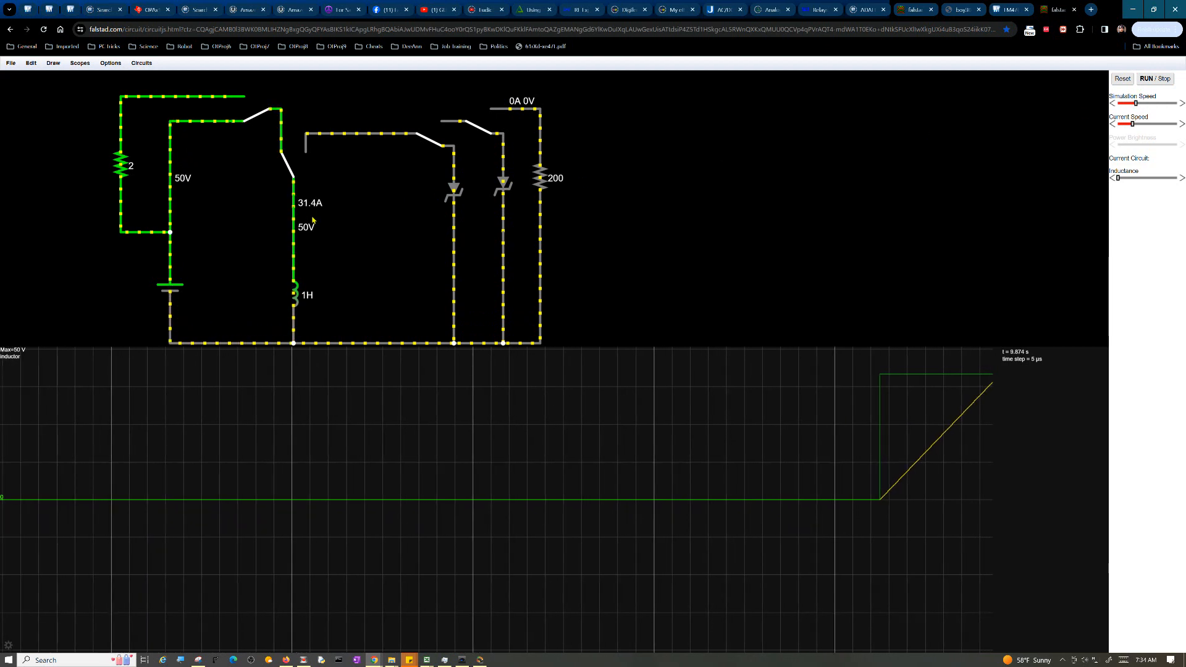
click(1173, 103)
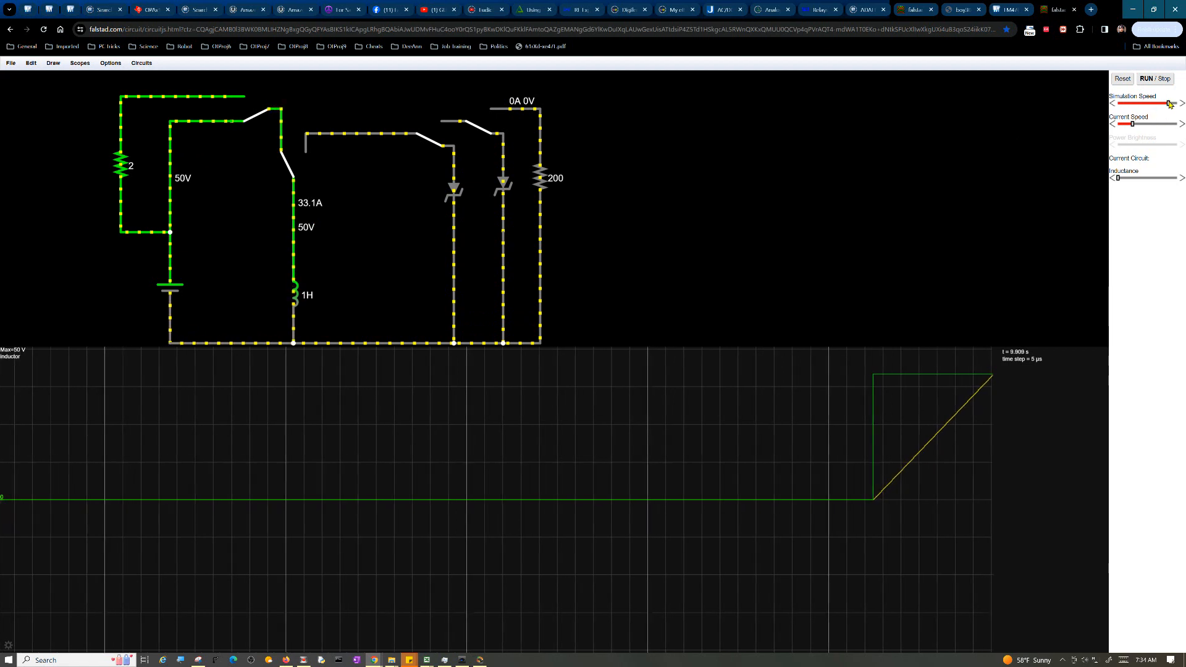
click(1180, 103)
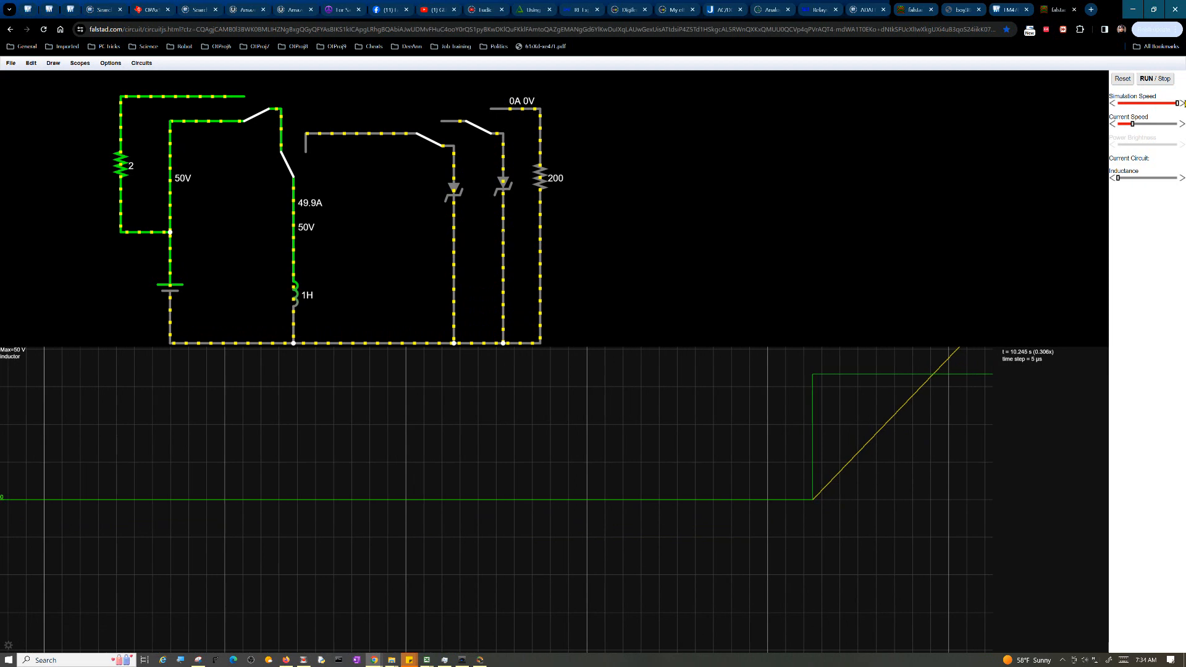
drag(1180, 103, 1128, 103)
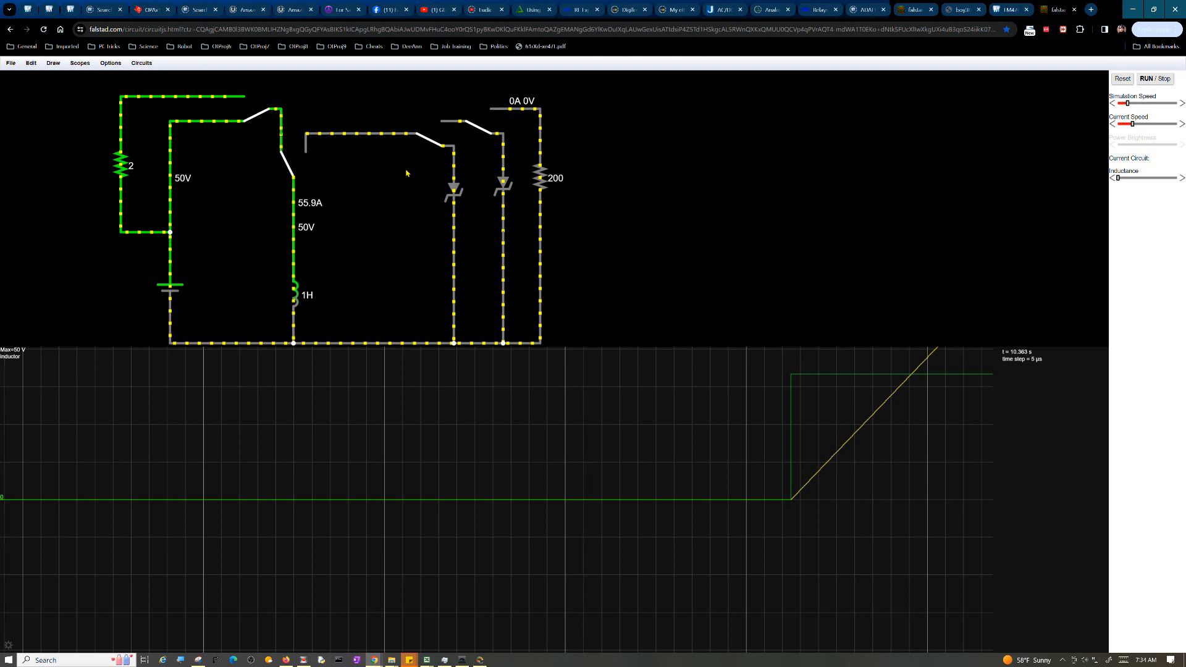
Examine the charging inductor and its supply switch, and review the scope's scale settings.
mouse_move(292, 312)
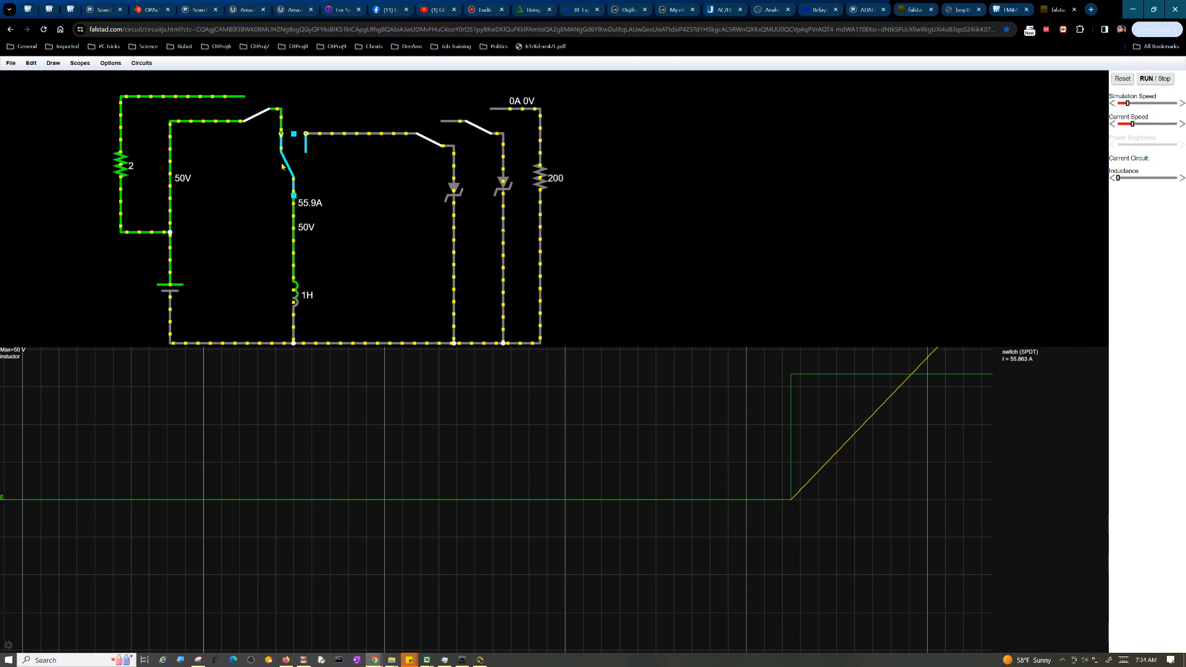
mouse_move(290, 159)
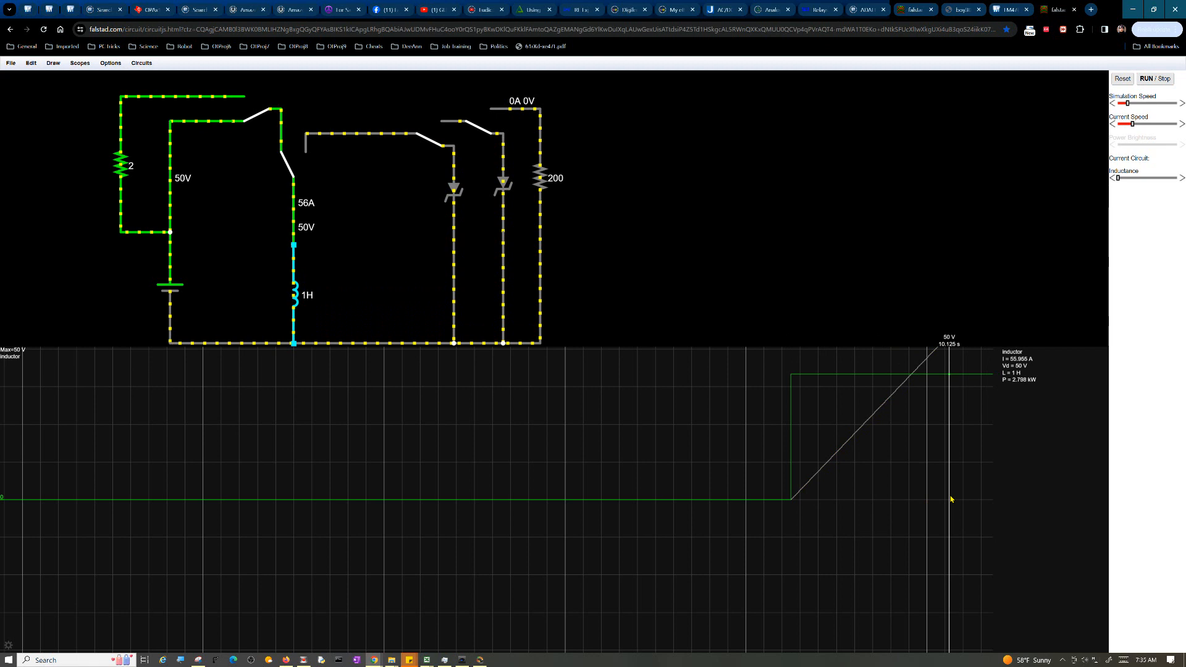
right_click(859, 502)
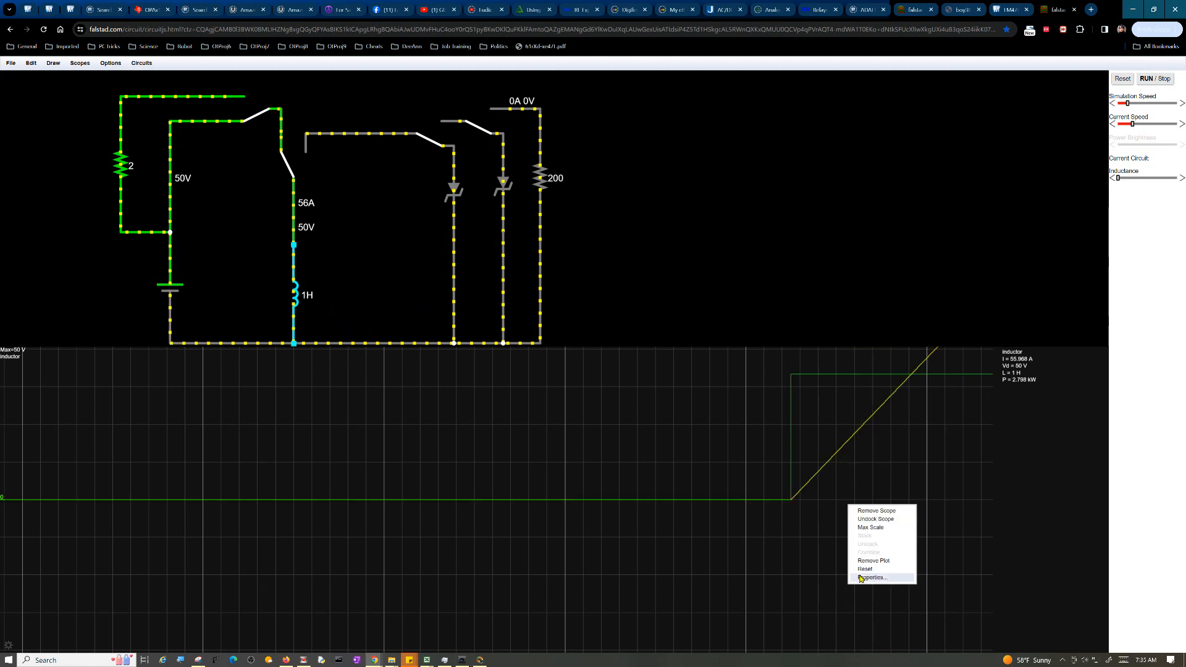
click(860, 578)
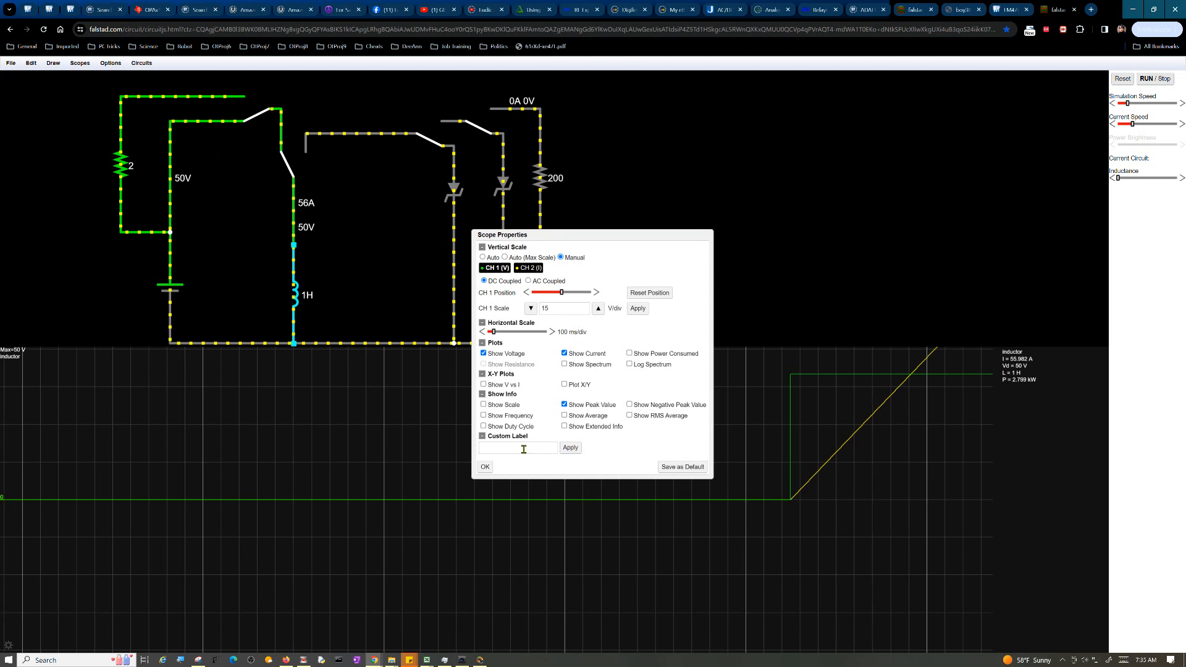
click(485, 467)
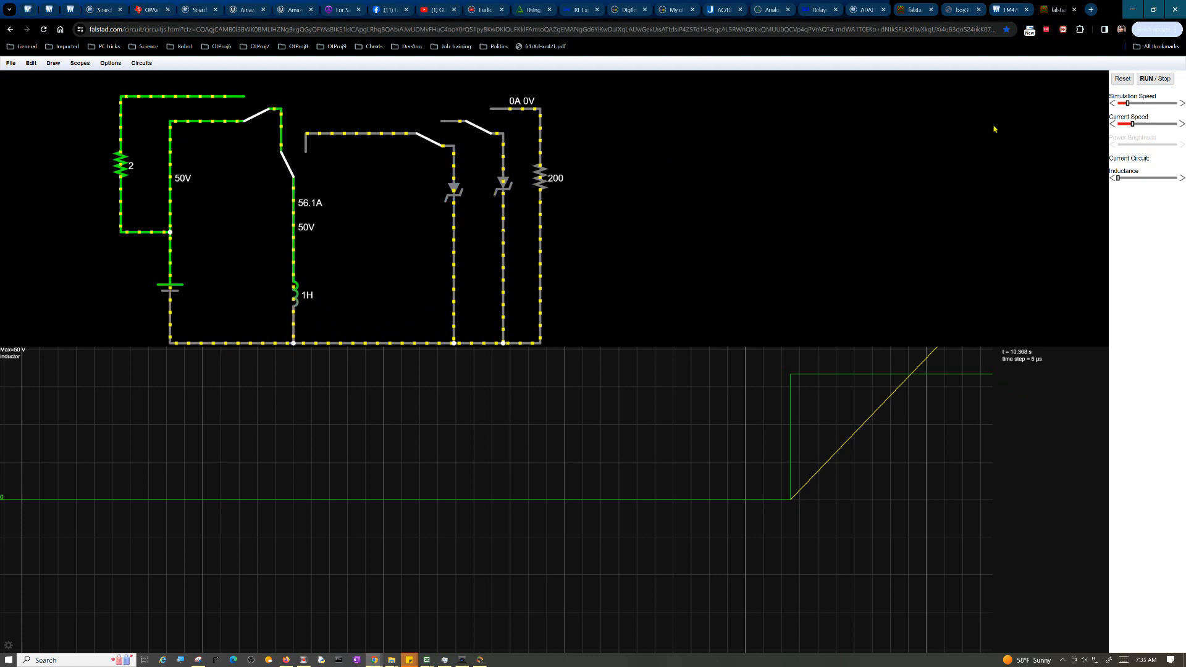
Discharge the inductor through the 12 V zener at maximum simulation speed, and slow the simulation once the current has decayed.
click(1156, 103)
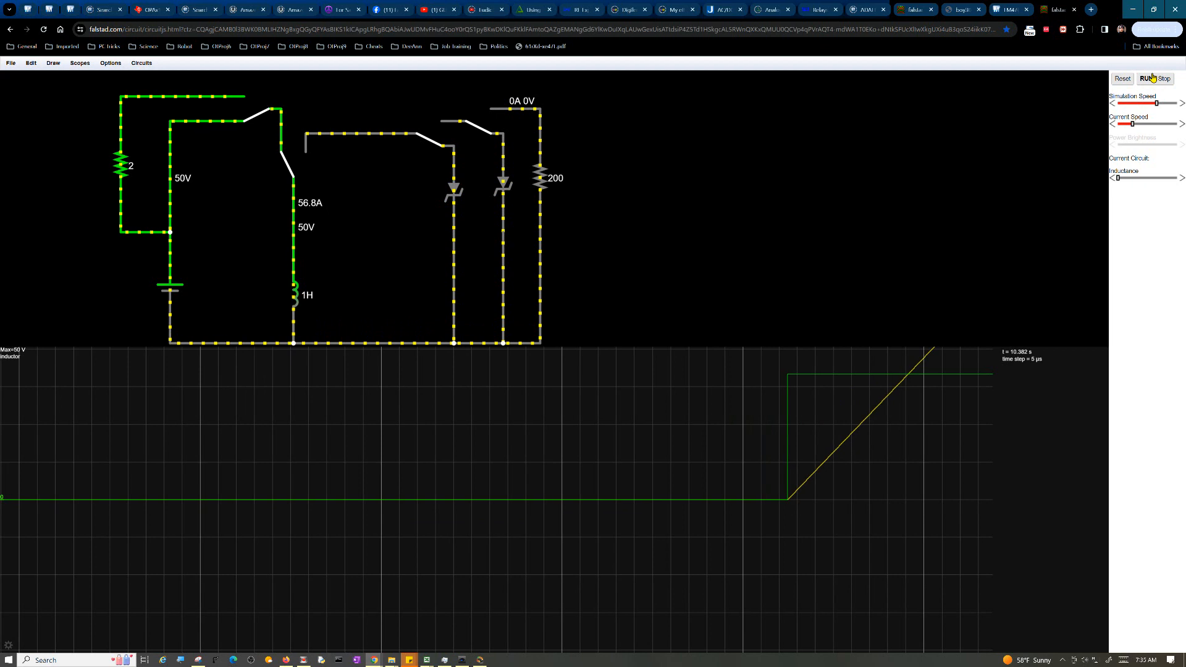
click(1165, 103)
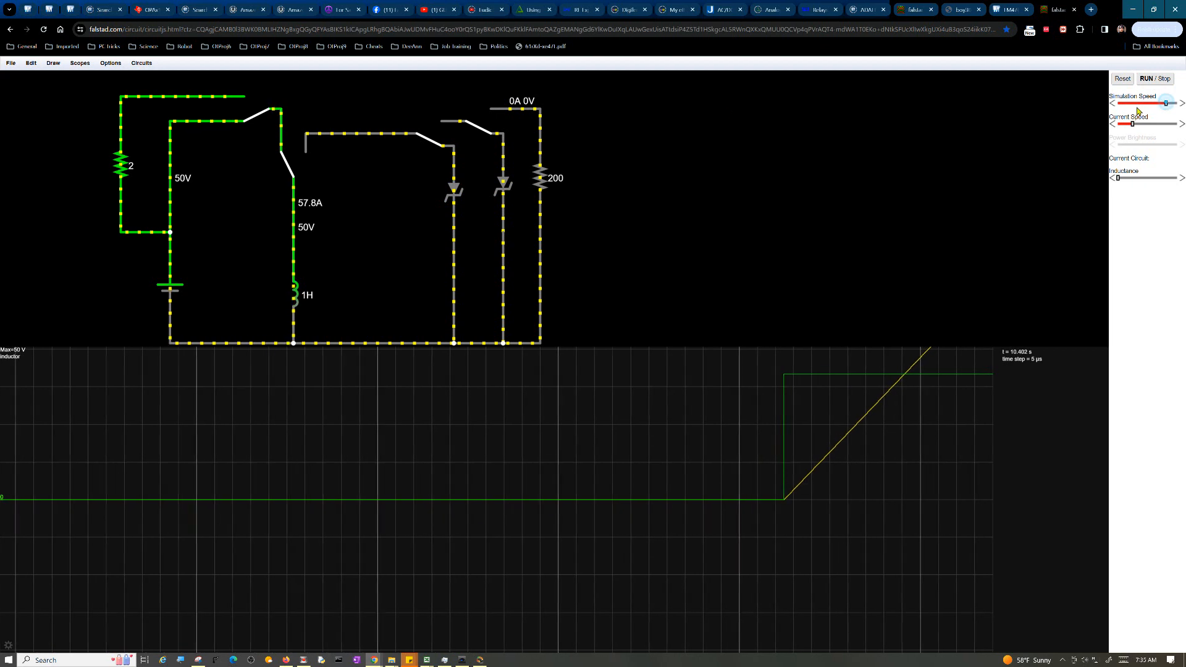
click(283, 168)
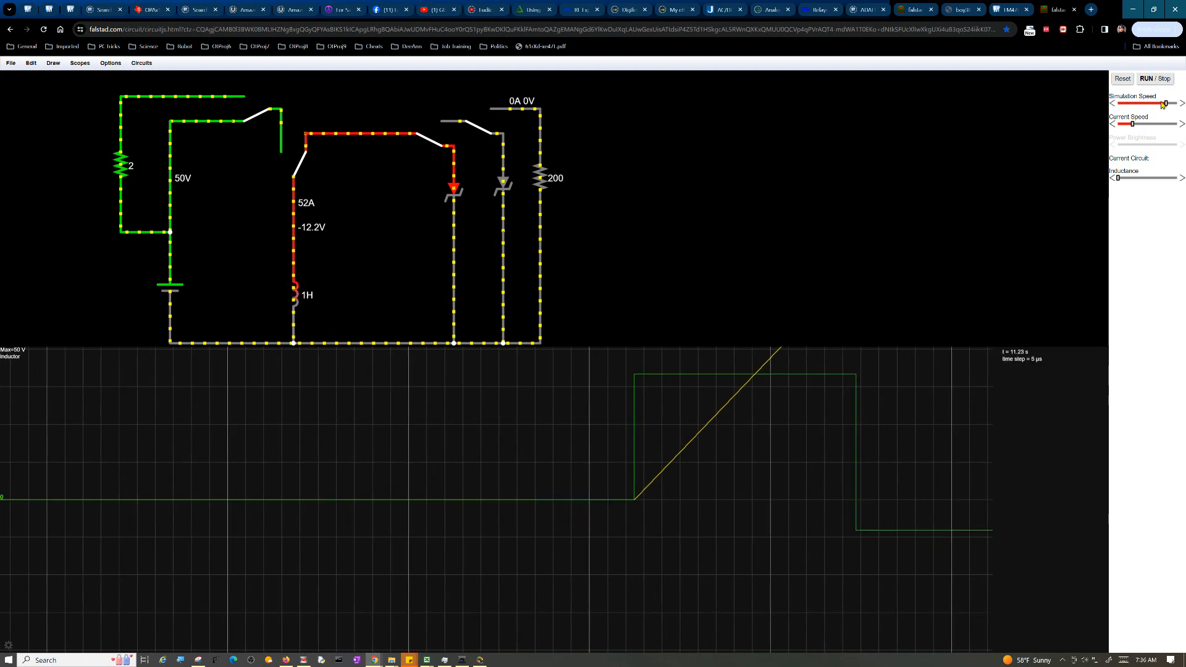
drag(1173, 104, 1178, 106)
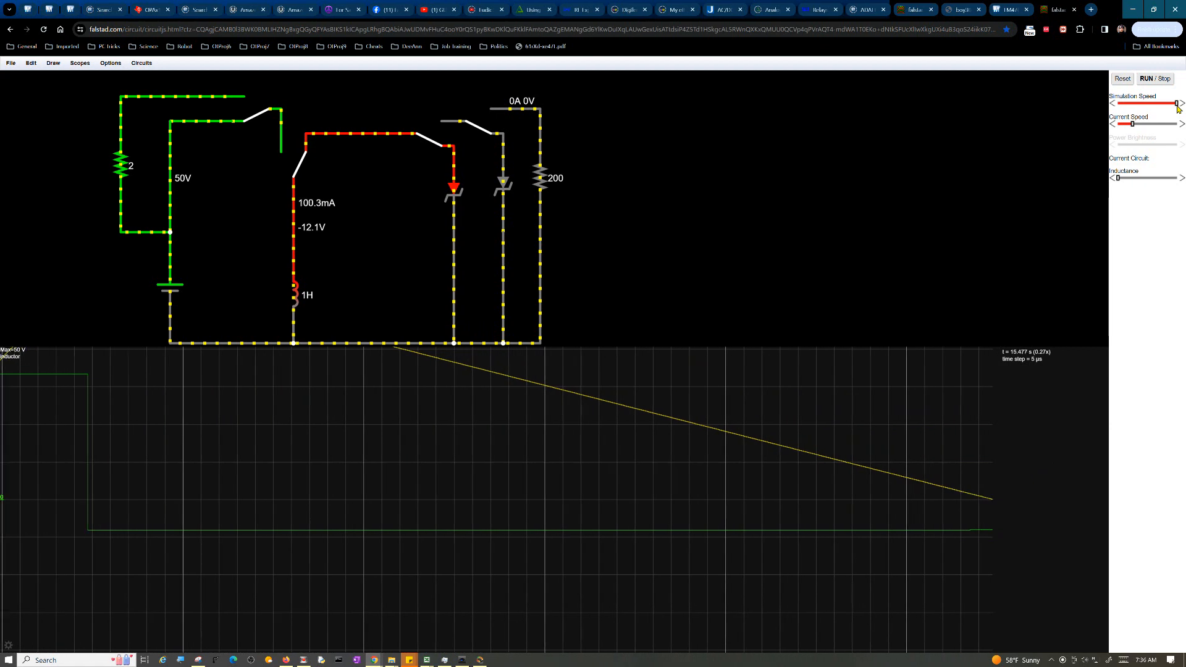
mouse_move(869, 534)
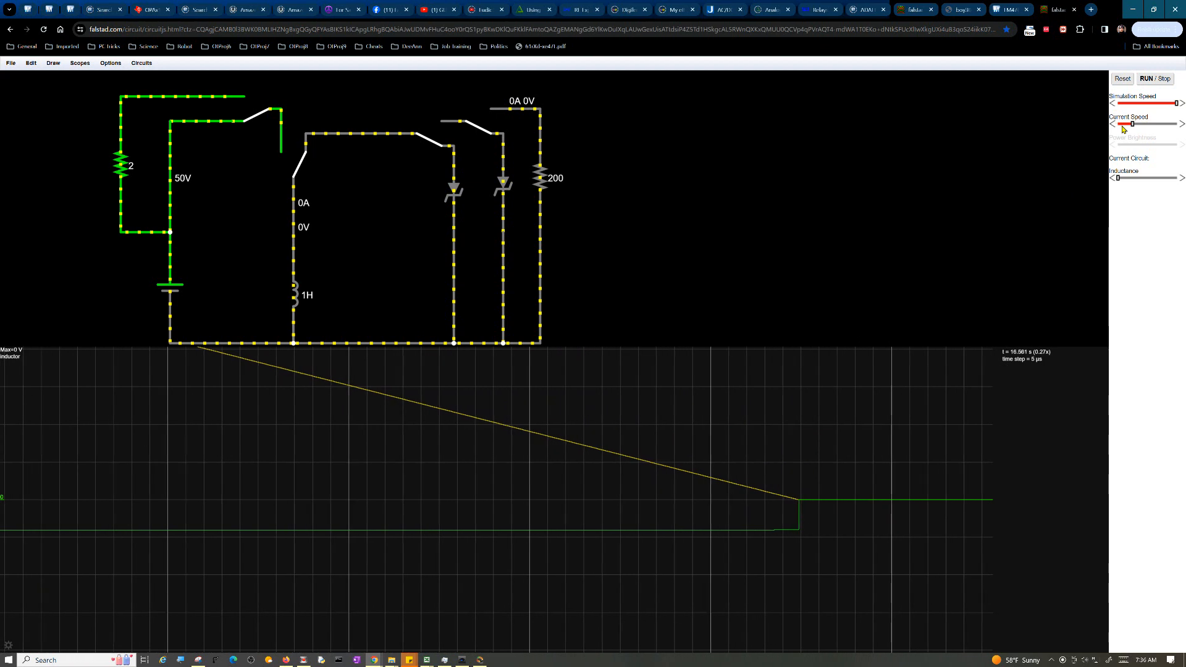
click(1138, 103)
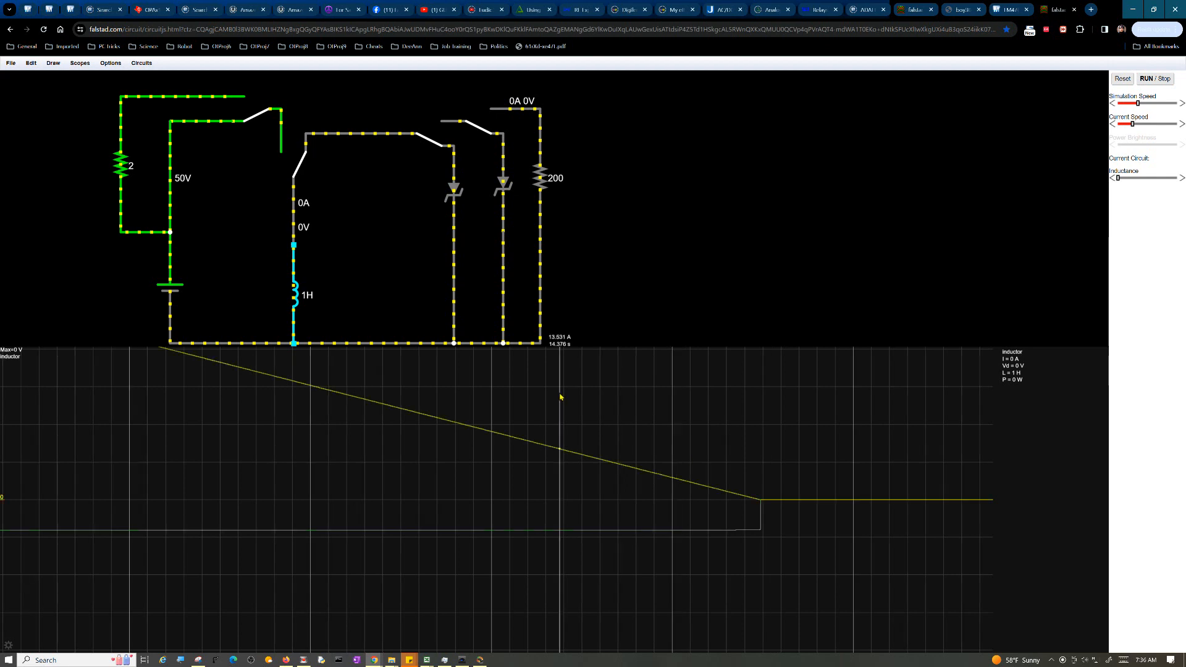
Route the battery through the 2-ohm resistor and charge the inductor from it at maximum simulation speed.
click(255, 121)
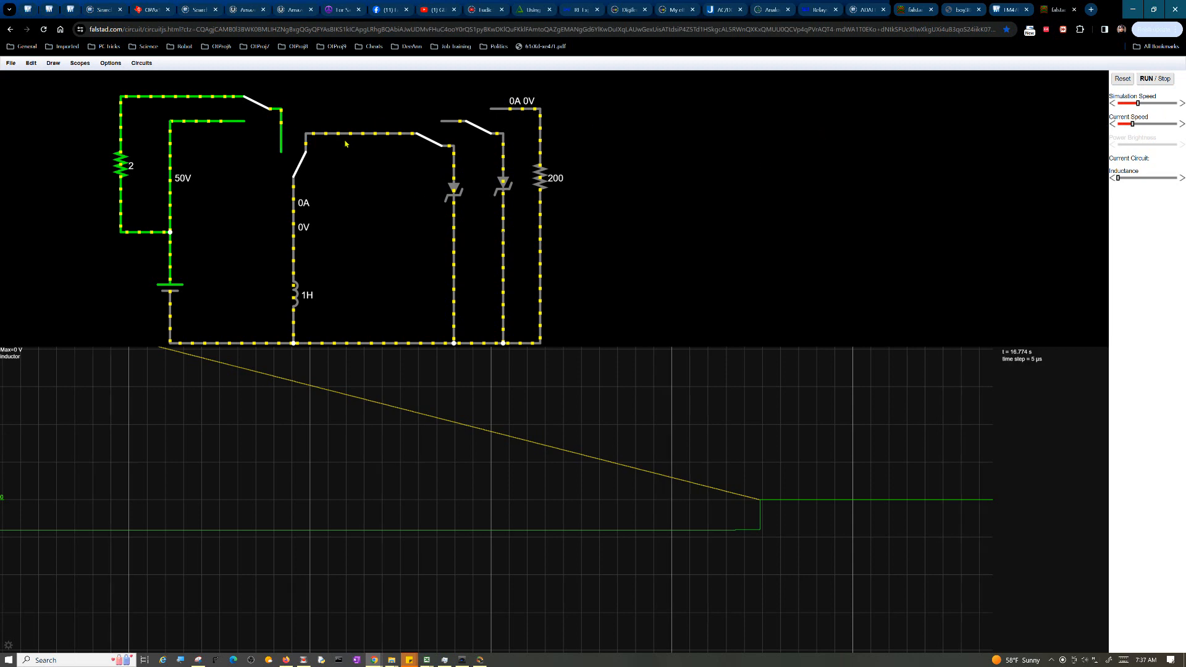
click(296, 162)
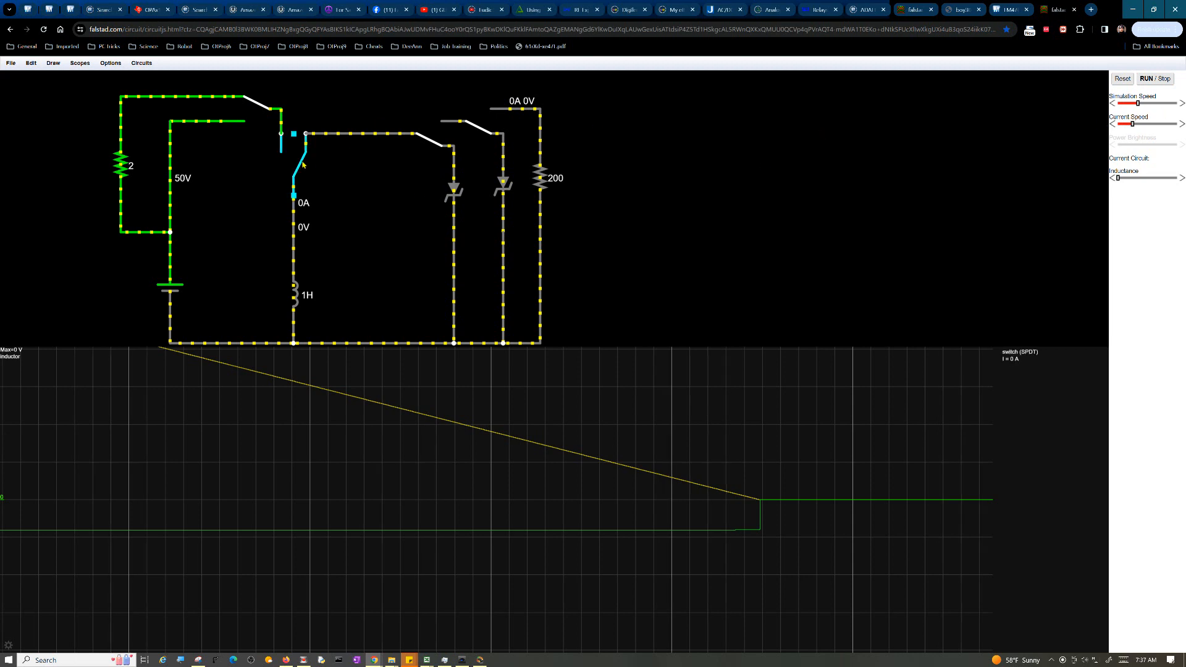
click(1171, 103)
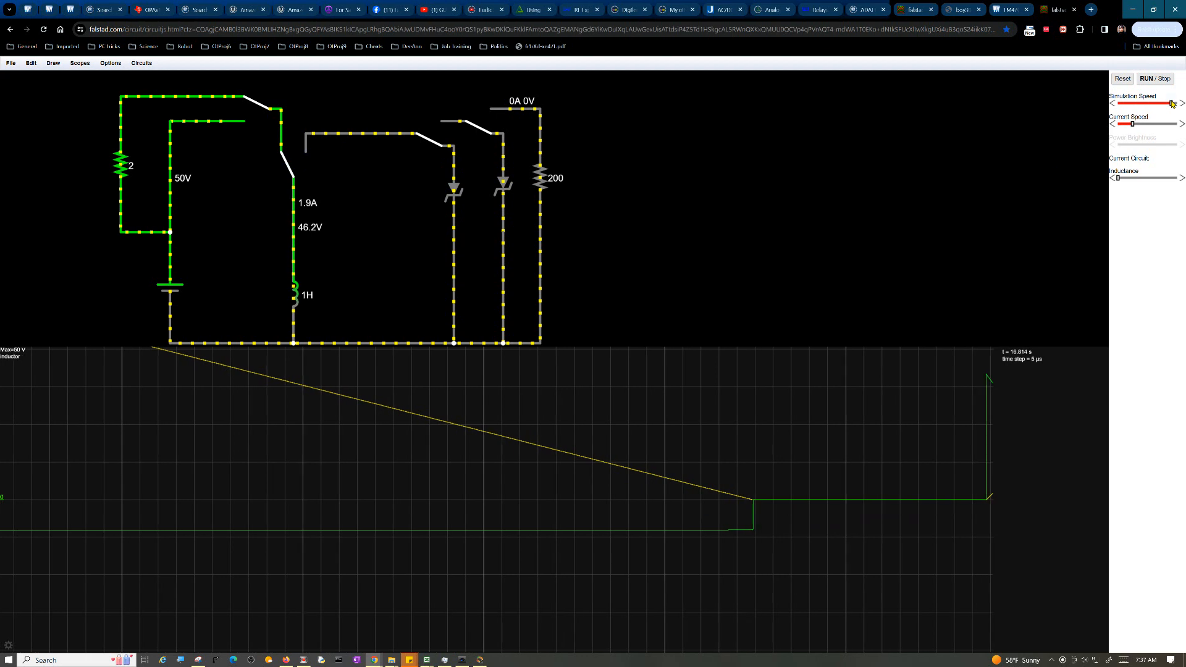
drag(1172, 103, 1181, 103)
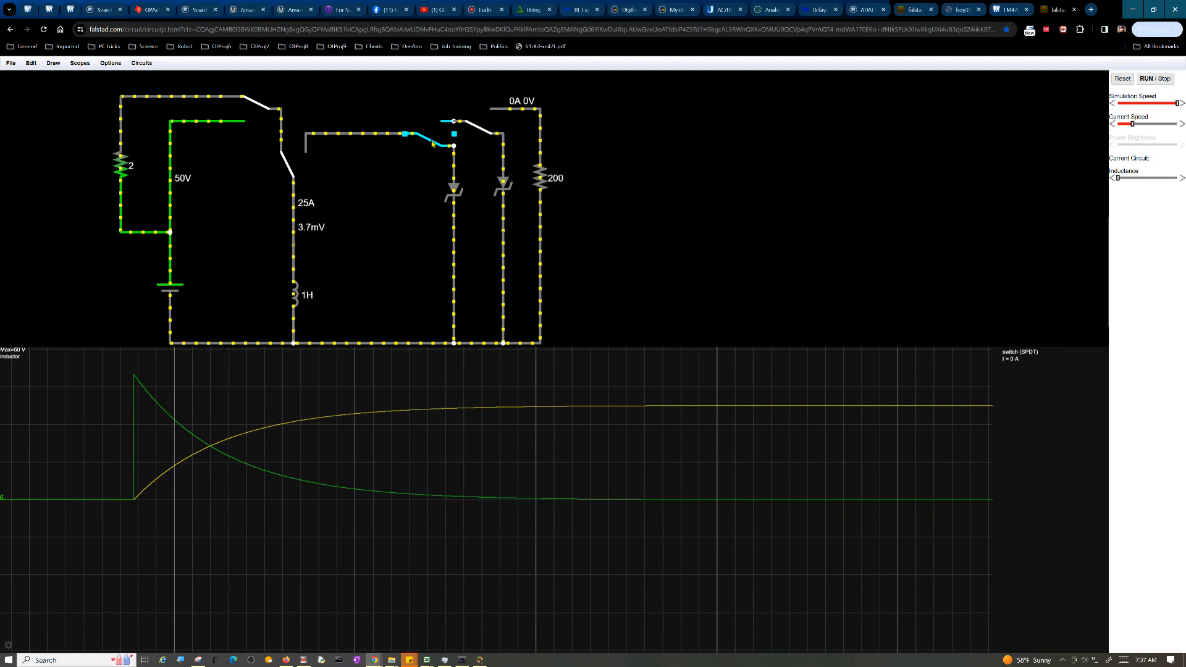
Cycle the inductor between zener discharge and recharging through the 2-ohm resistor, ending on the 12 V zener path.
click(294, 166)
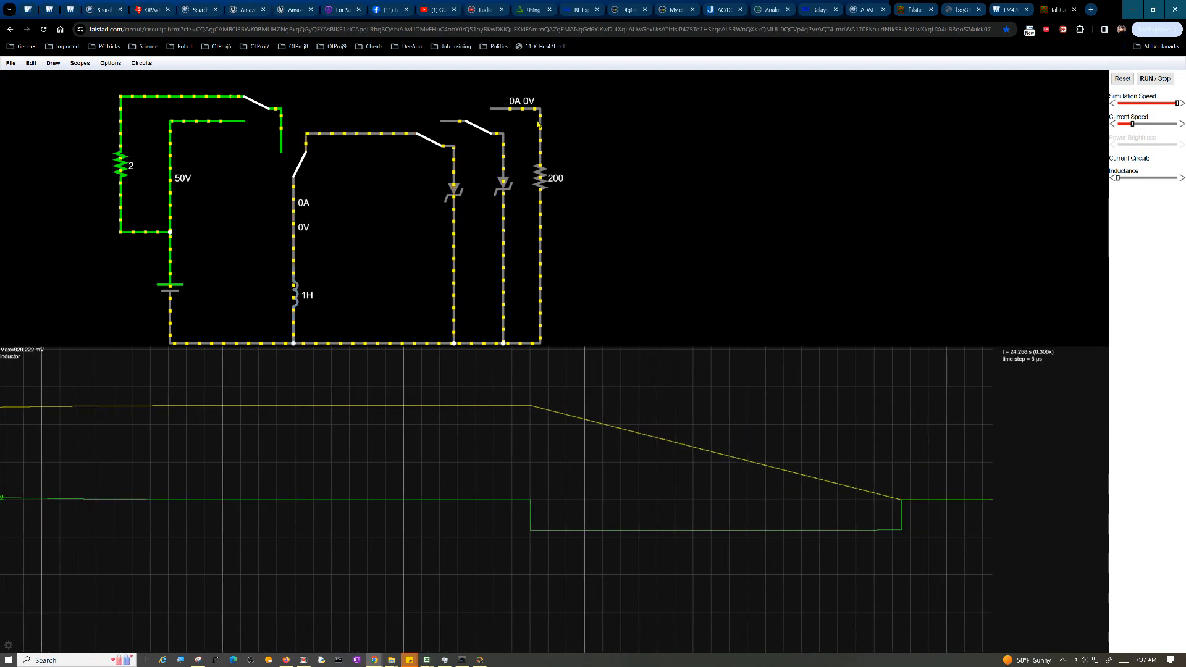
click(302, 165)
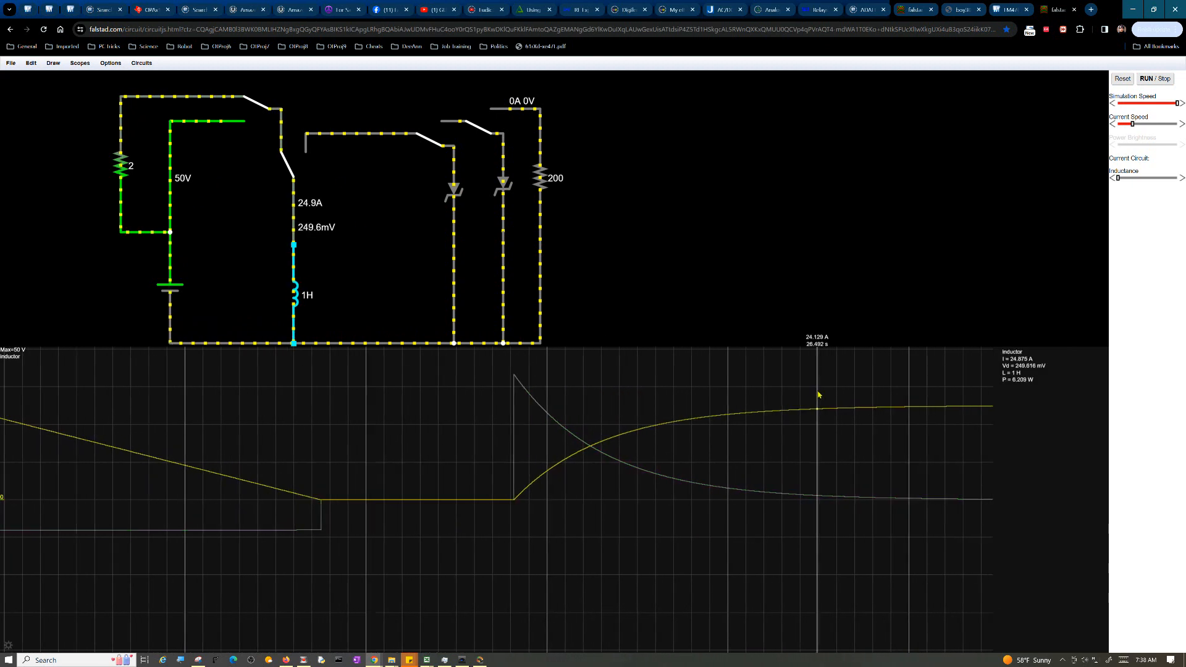
click(290, 163)
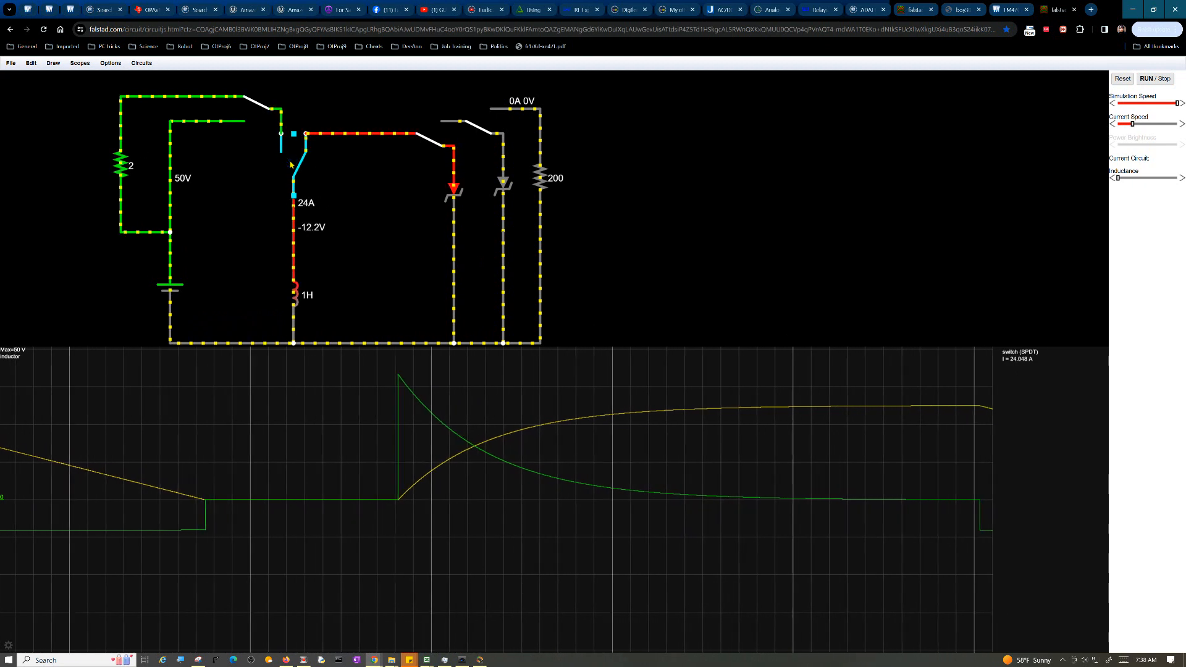
Charge the inductor directly from the 50 V battery, discharge it through the 12 V zener, and slow the simulation.
click(275, 111)
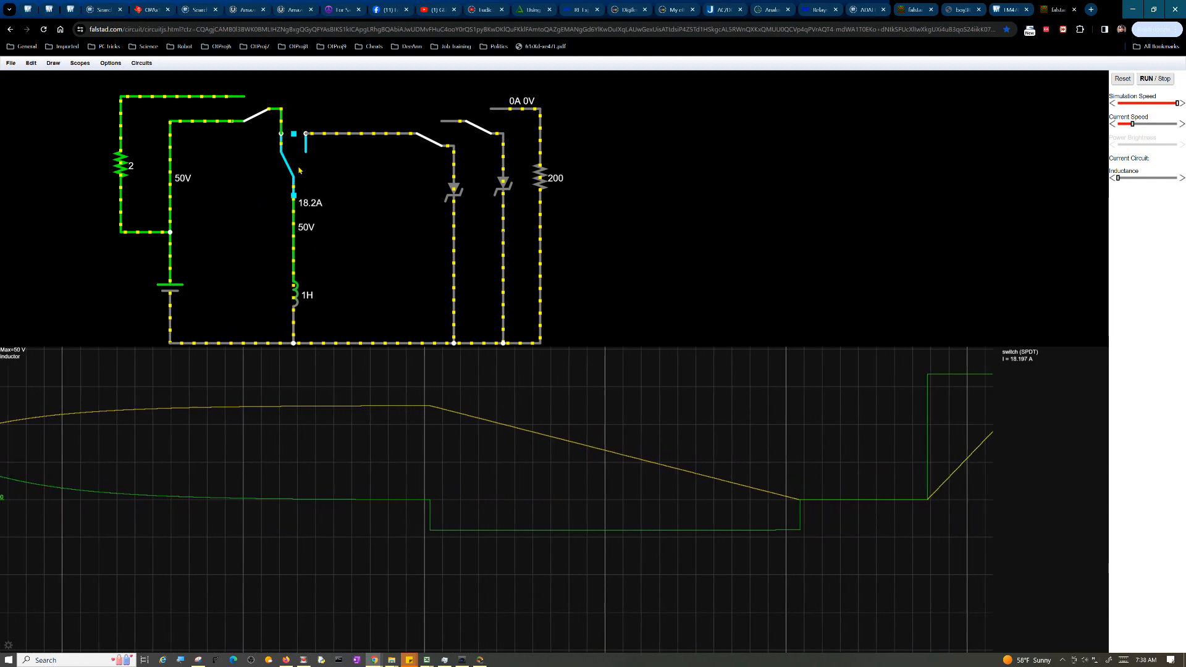
click(292, 174)
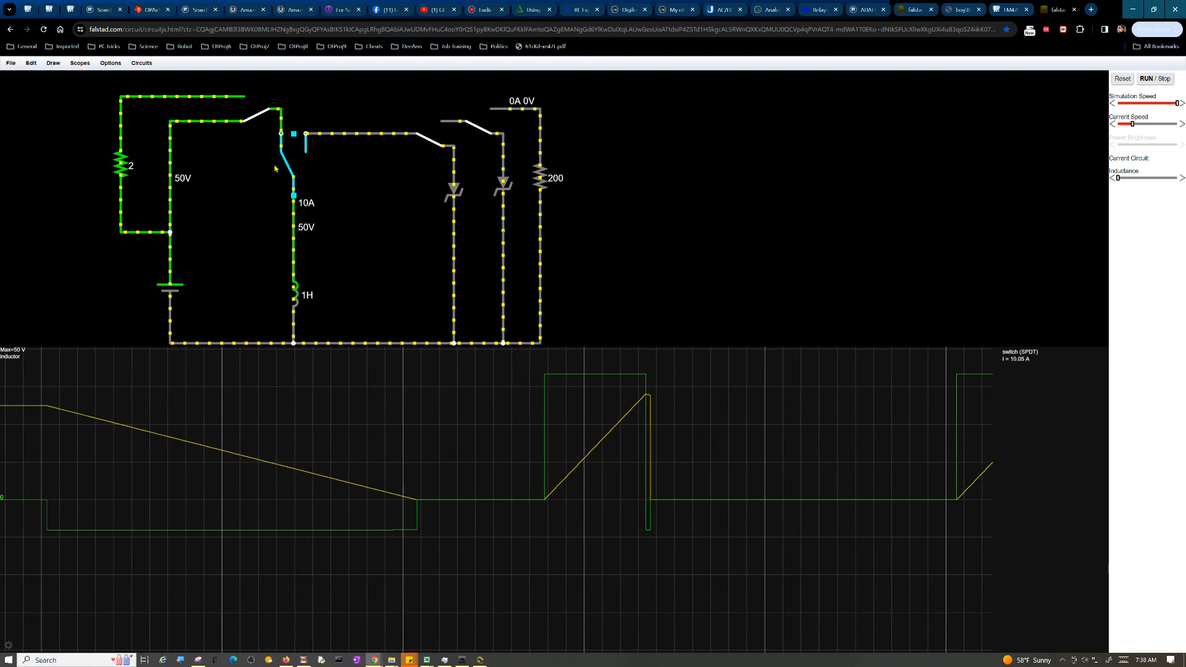
click(285, 172)
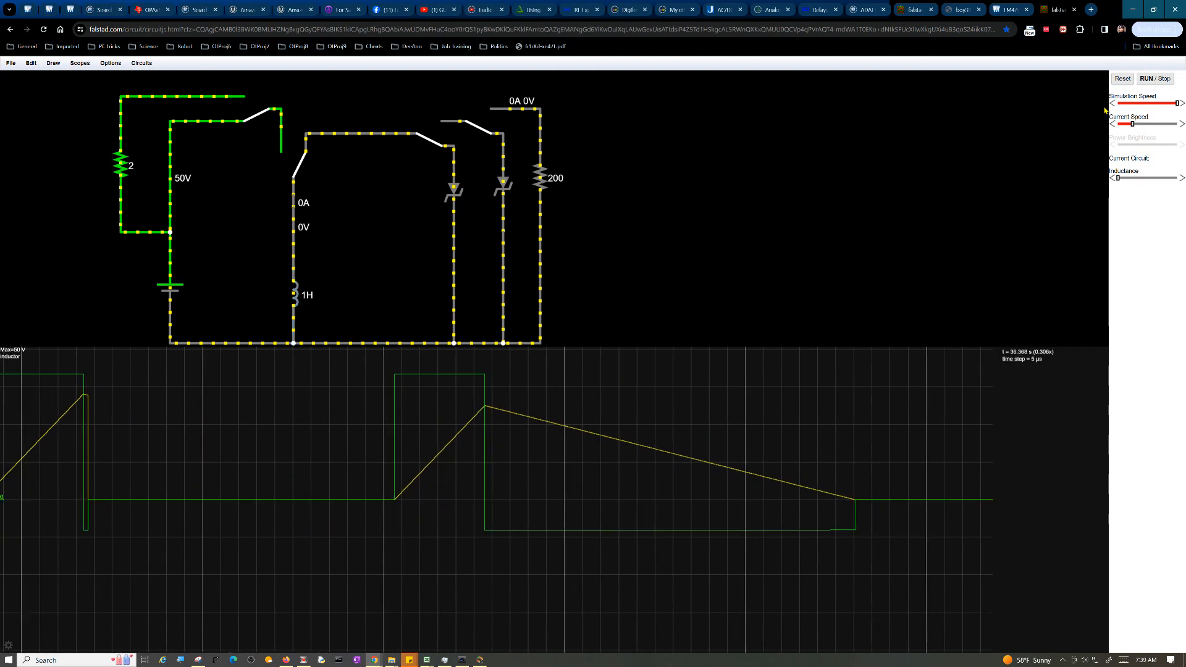
click(1135, 104)
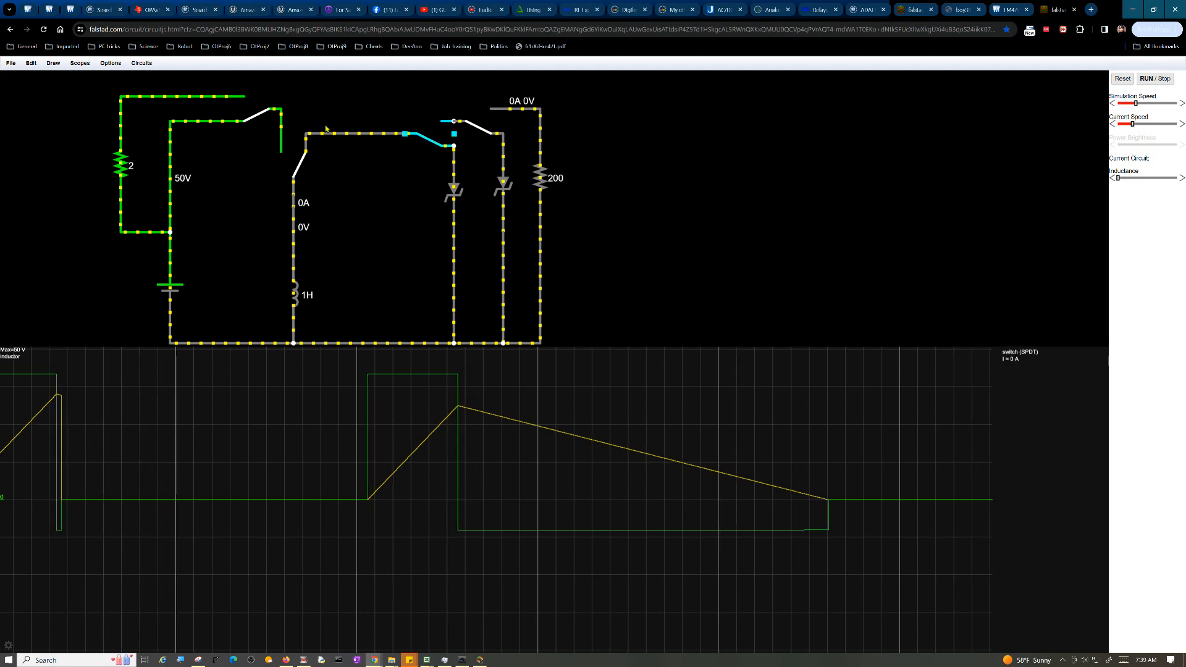
Connect the inductor to the supply through the 2-ohm resistor and charge it at maximum simulation speed.
click(294, 168)
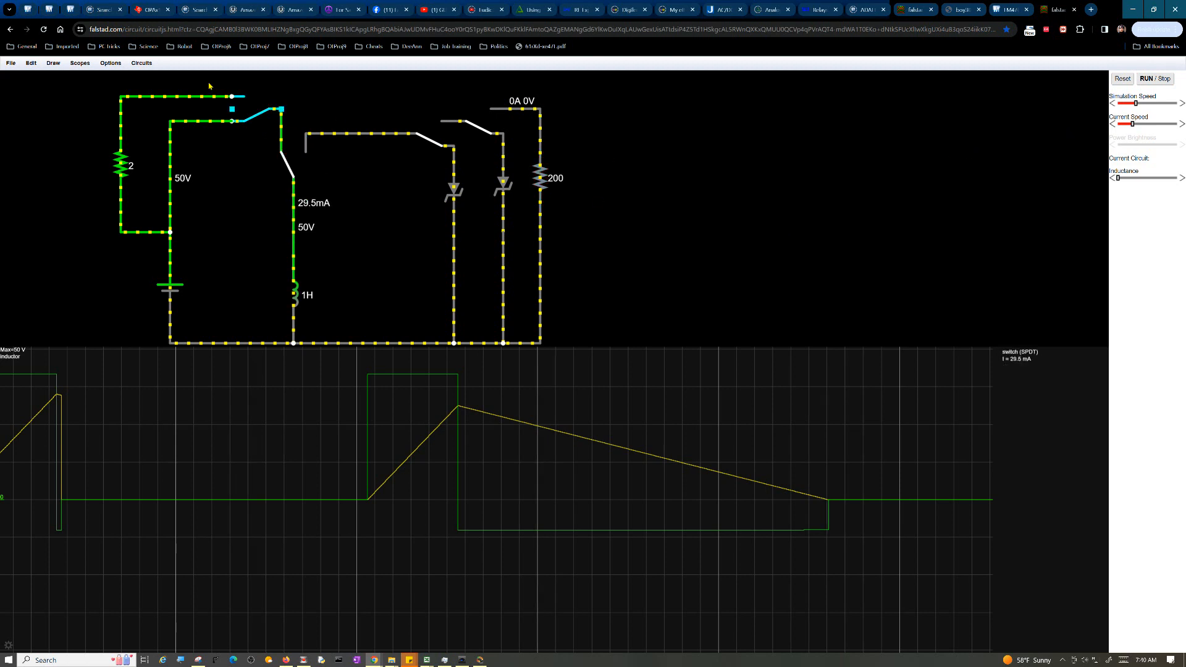
click(257, 105)
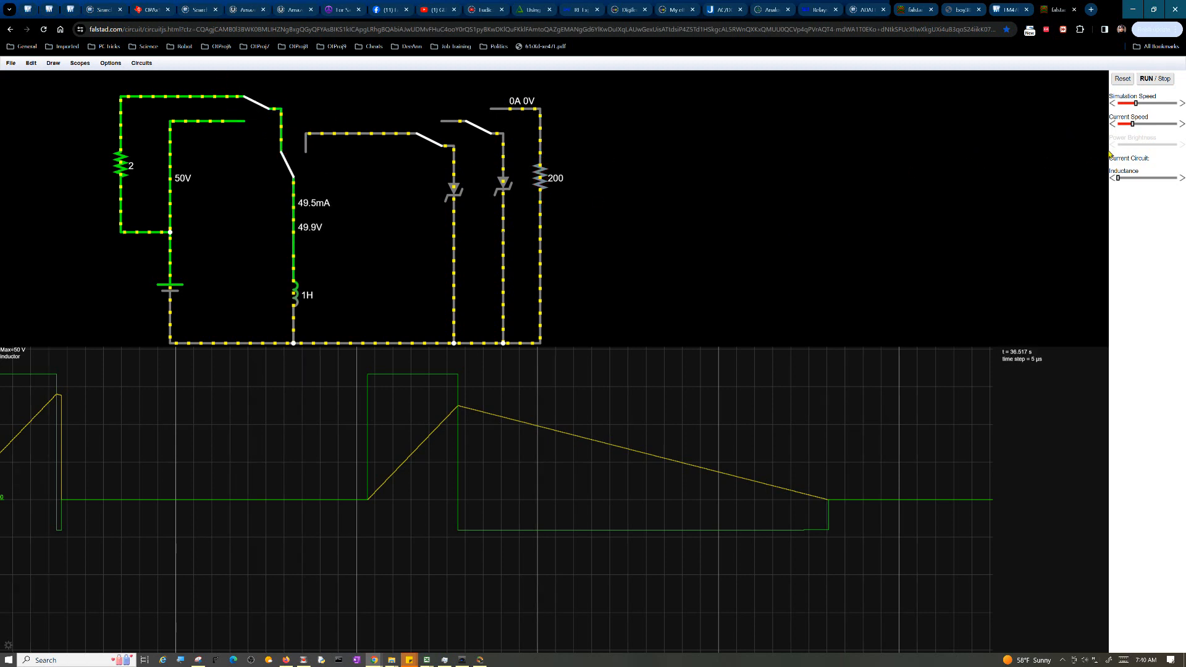
click(1167, 105)
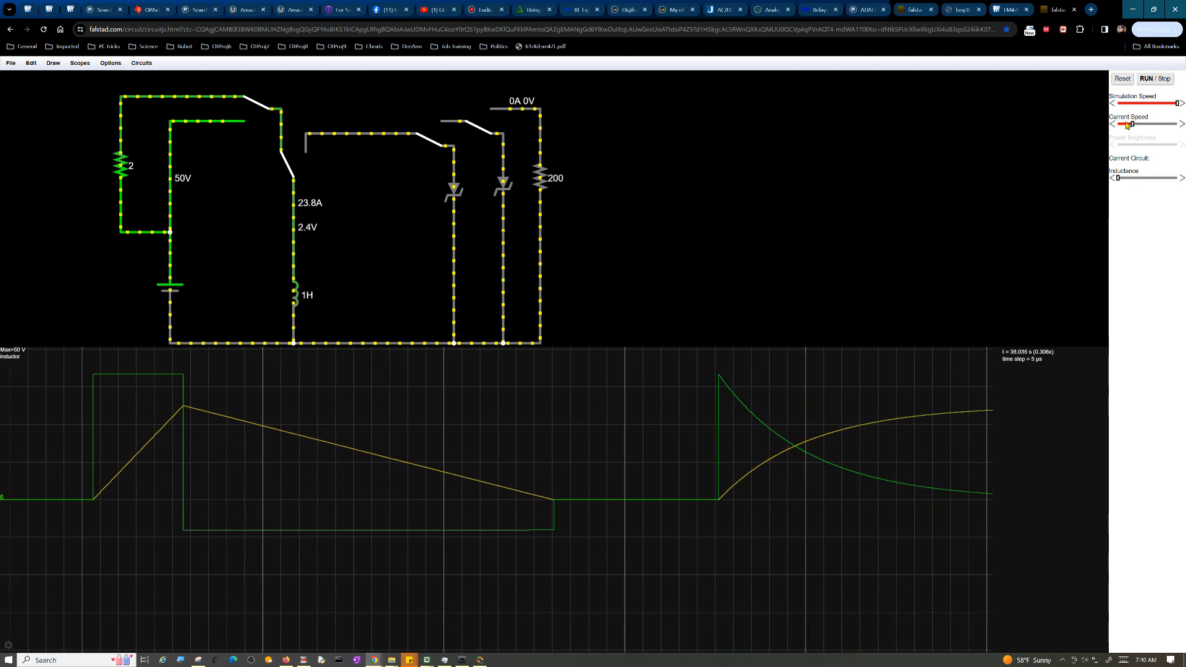
Discharge the inductor through the 200 V zener instead of the 12 V one, and slow the simulation.
click(477, 128)
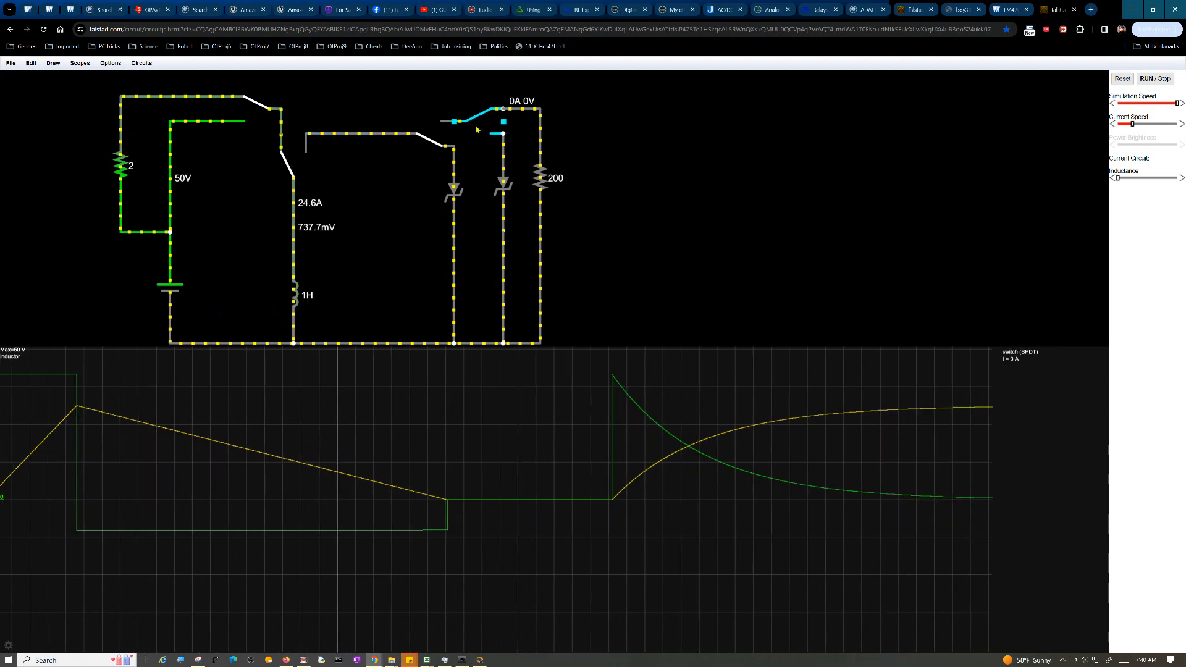
click(473, 112)
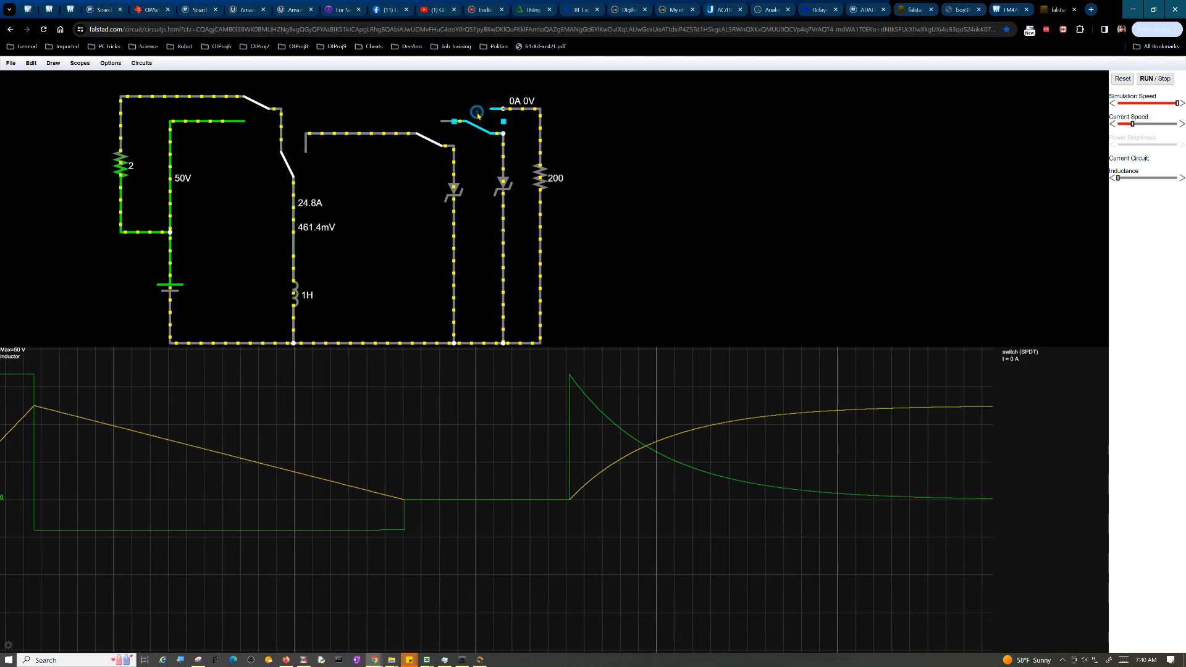
click(436, 147)
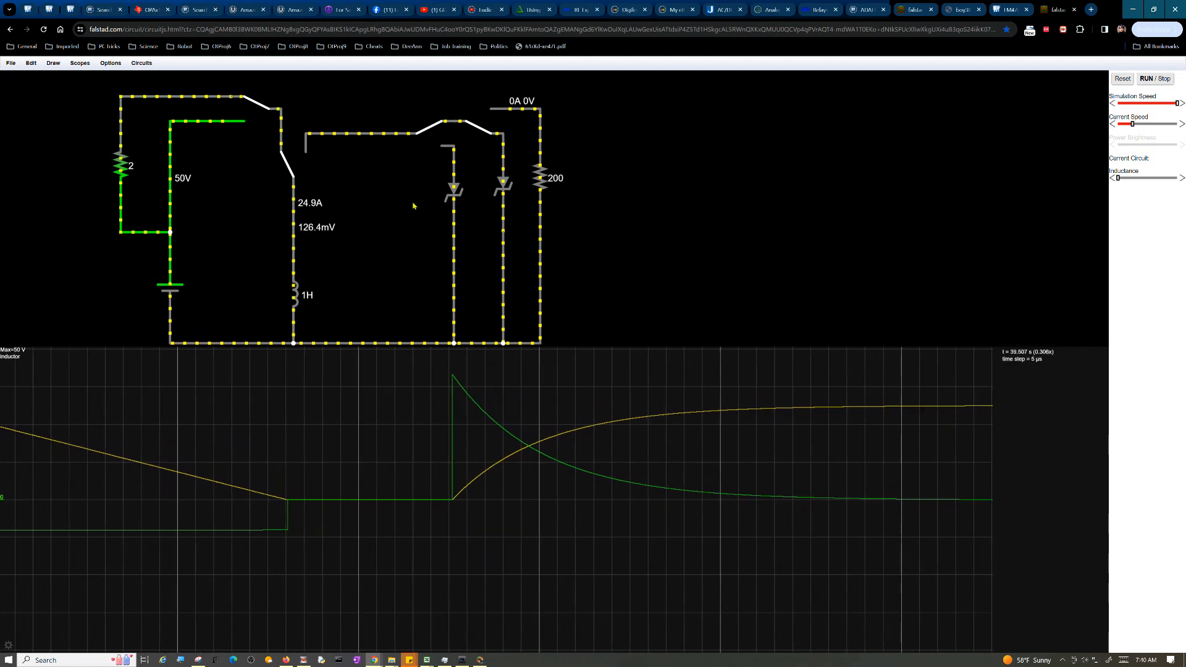
click(288, 170)
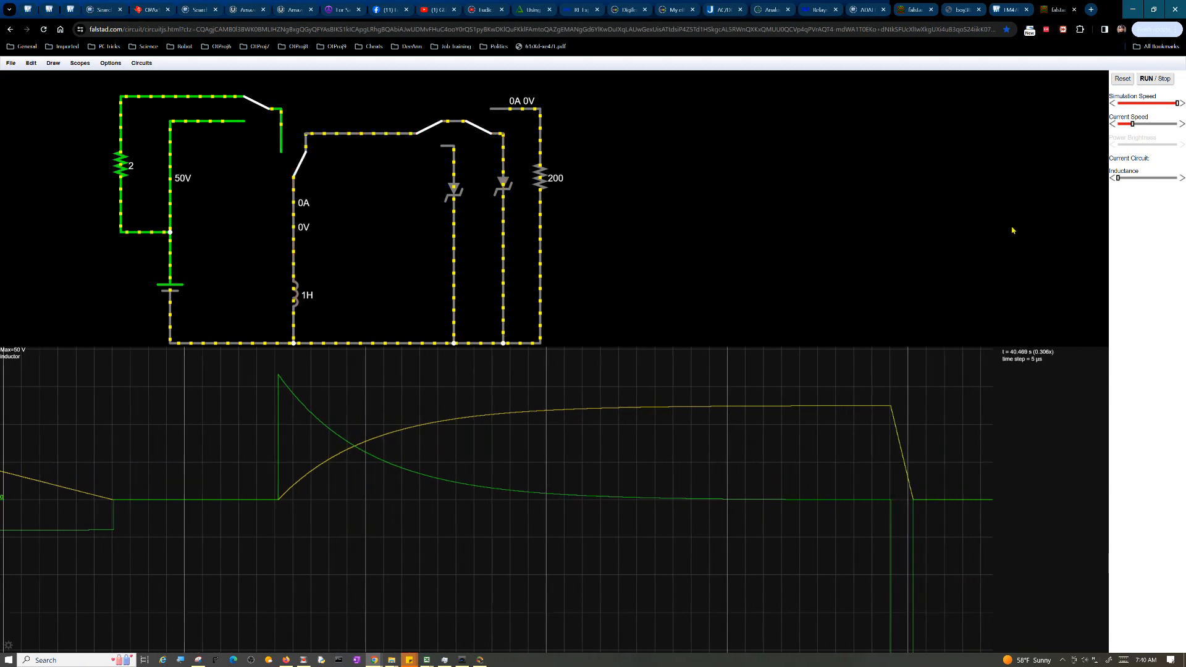
click(1136, 102)
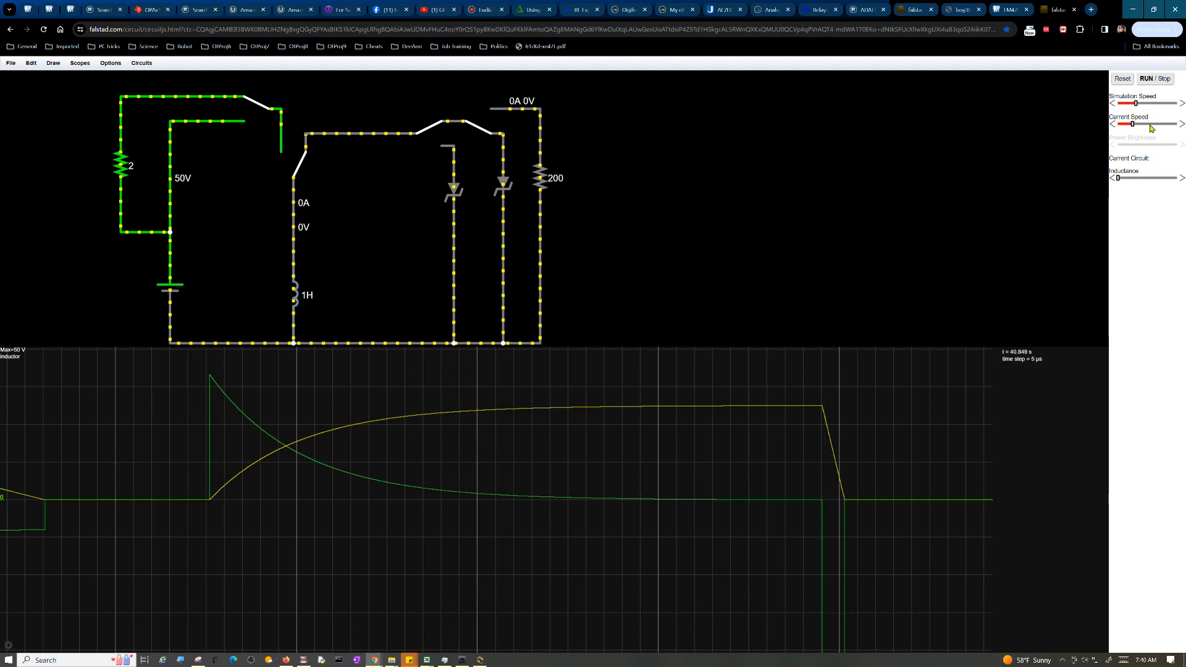
Charge the inductor directly from the 50 V battery at gradually increased simulation speed, and drop the speed to minimum near 24 A.
click(260, 110)
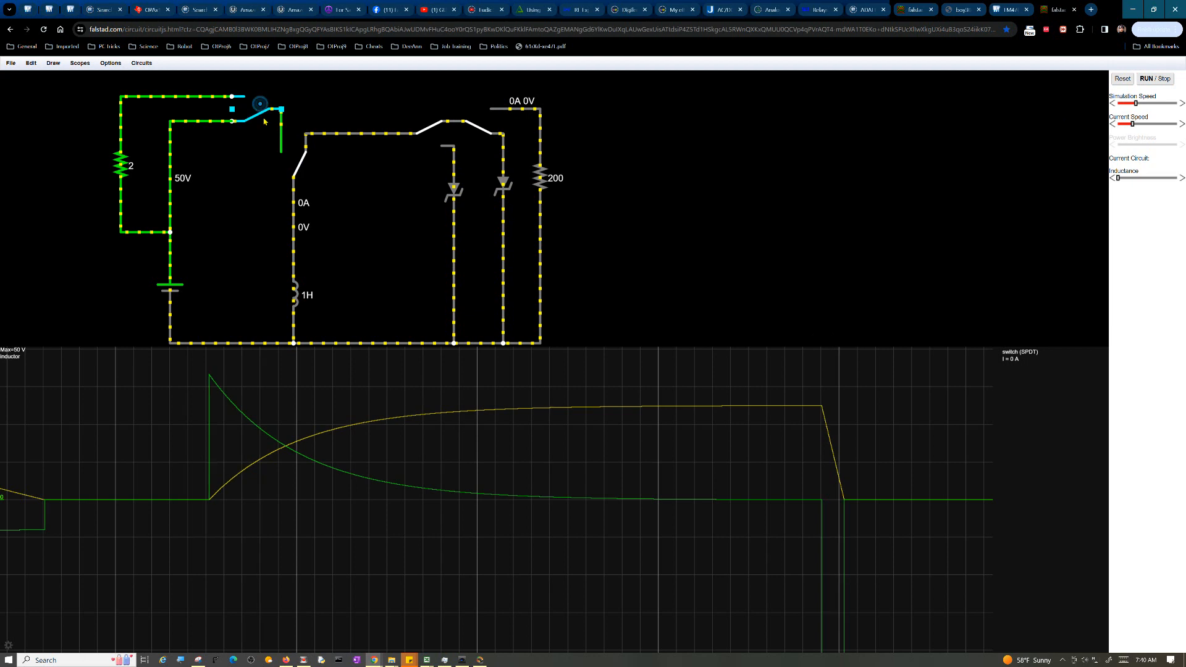
click(297, 165)
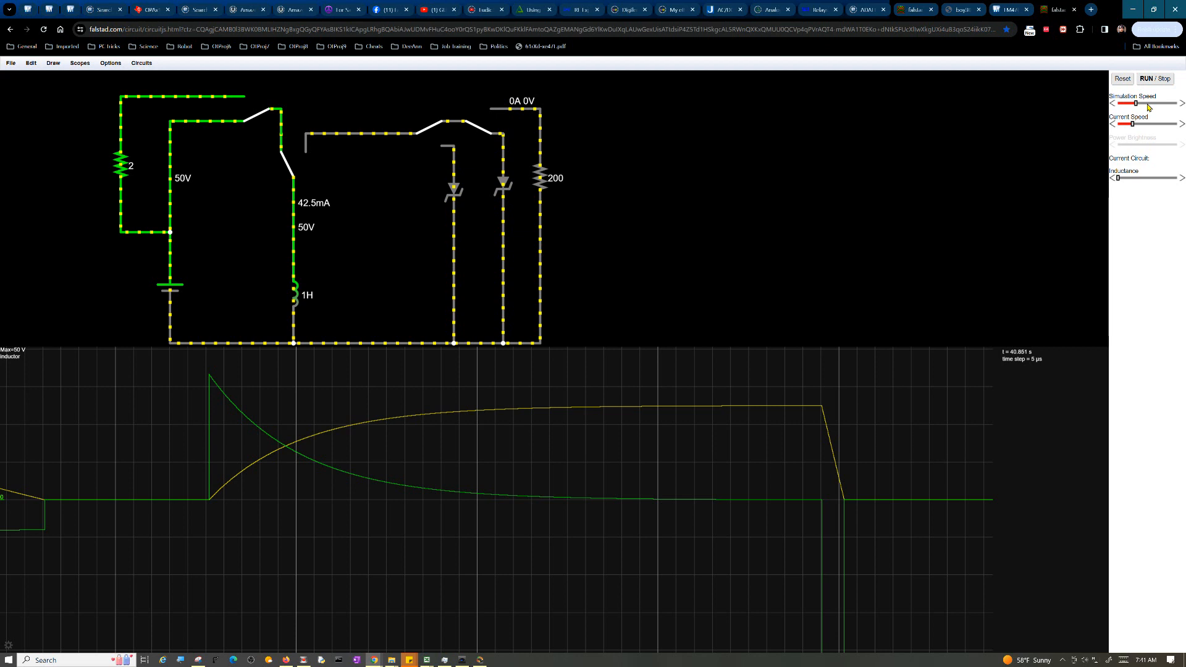
drag(1137, 103, 1160, 104)
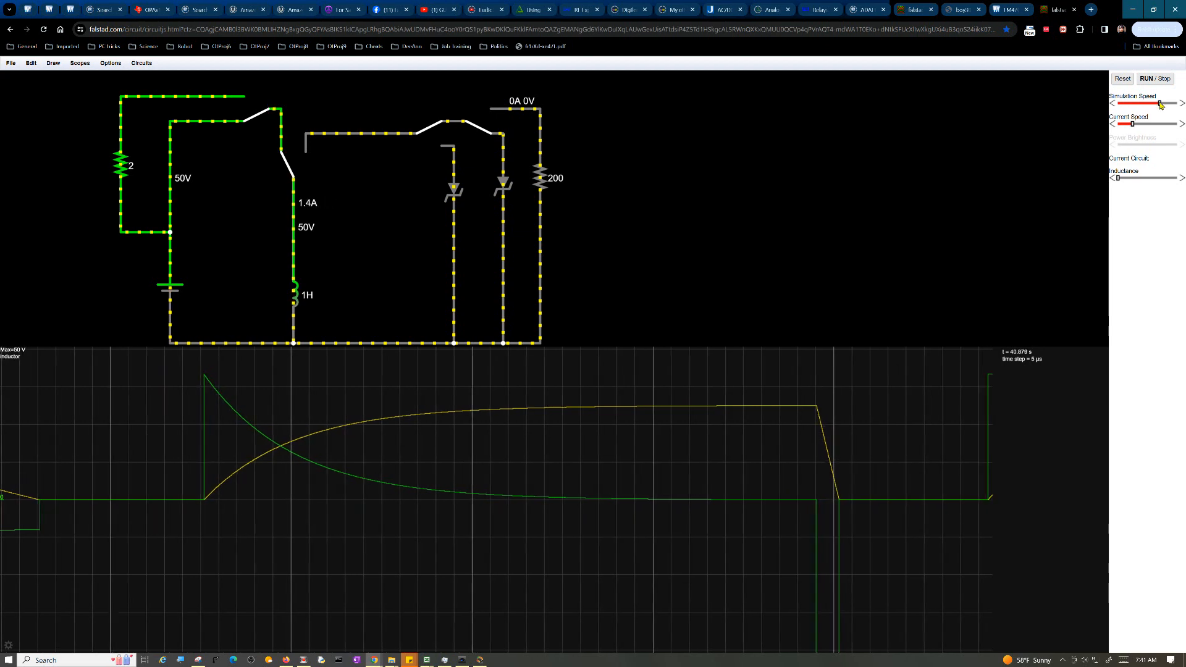
click(1168, 106)
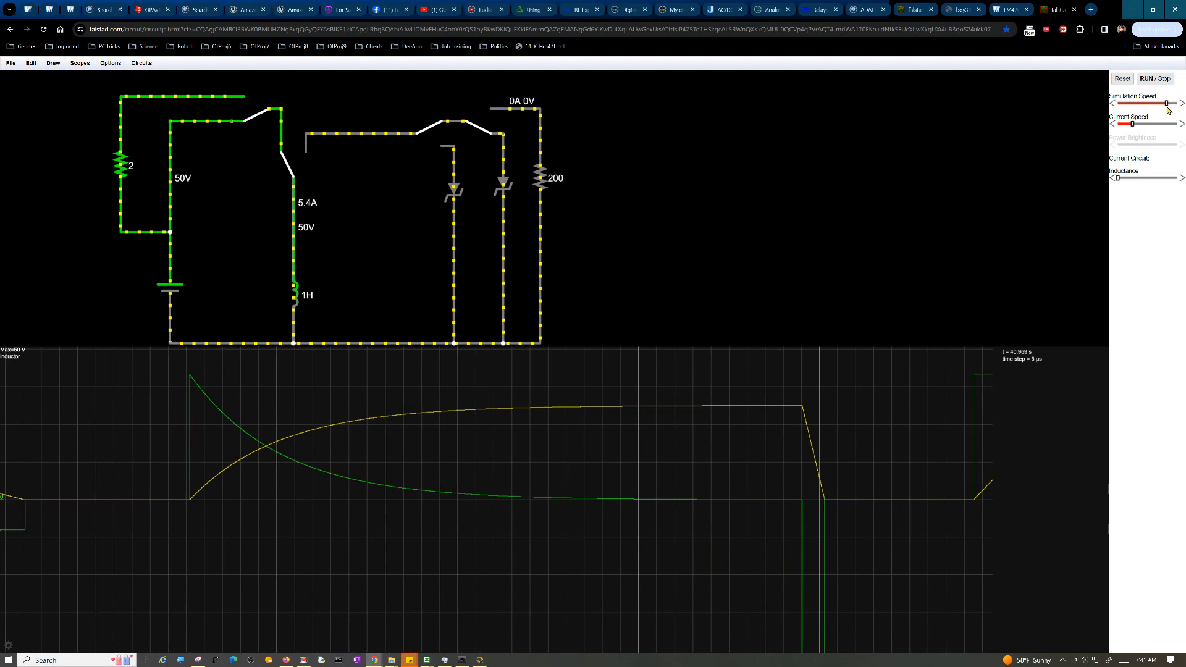
click(1172, 107)
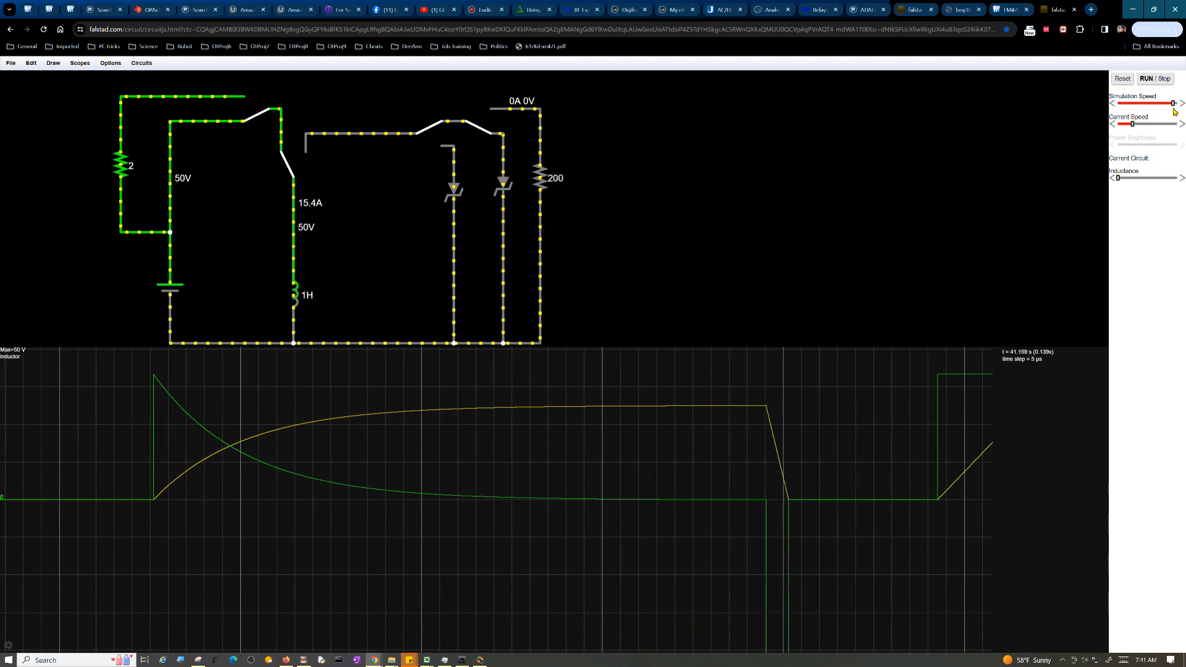
click(1113, 106)
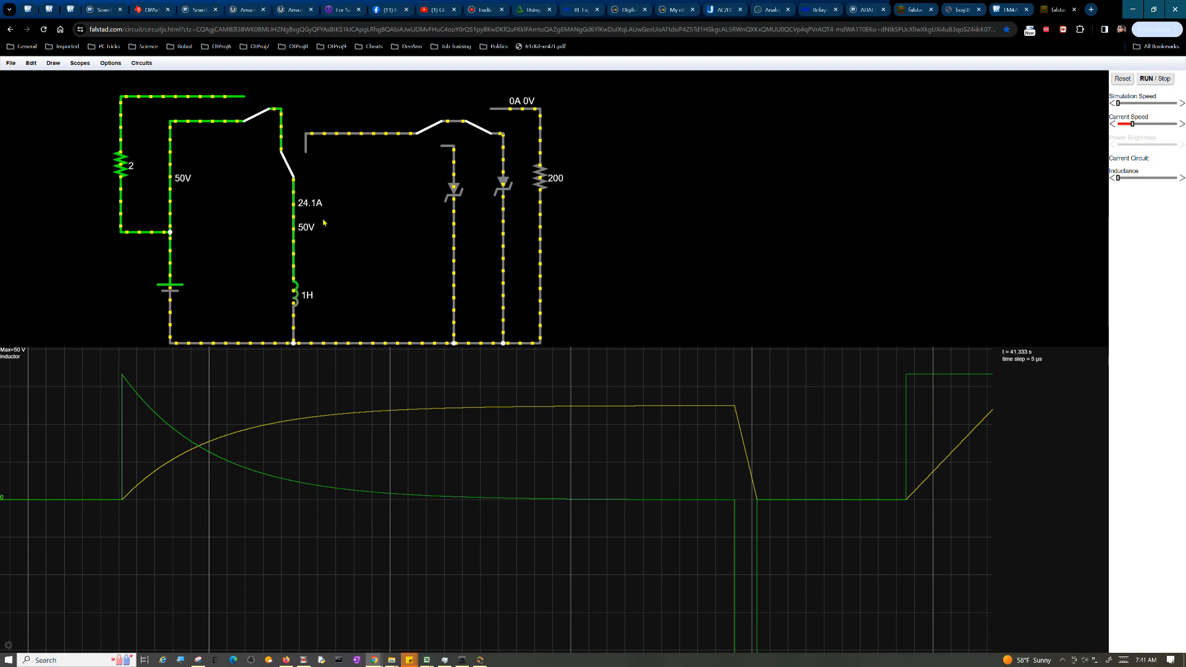
Discharge the inductor through the 200 V zener, gradually raising the simulation speed from minimum.
click(287, 162)
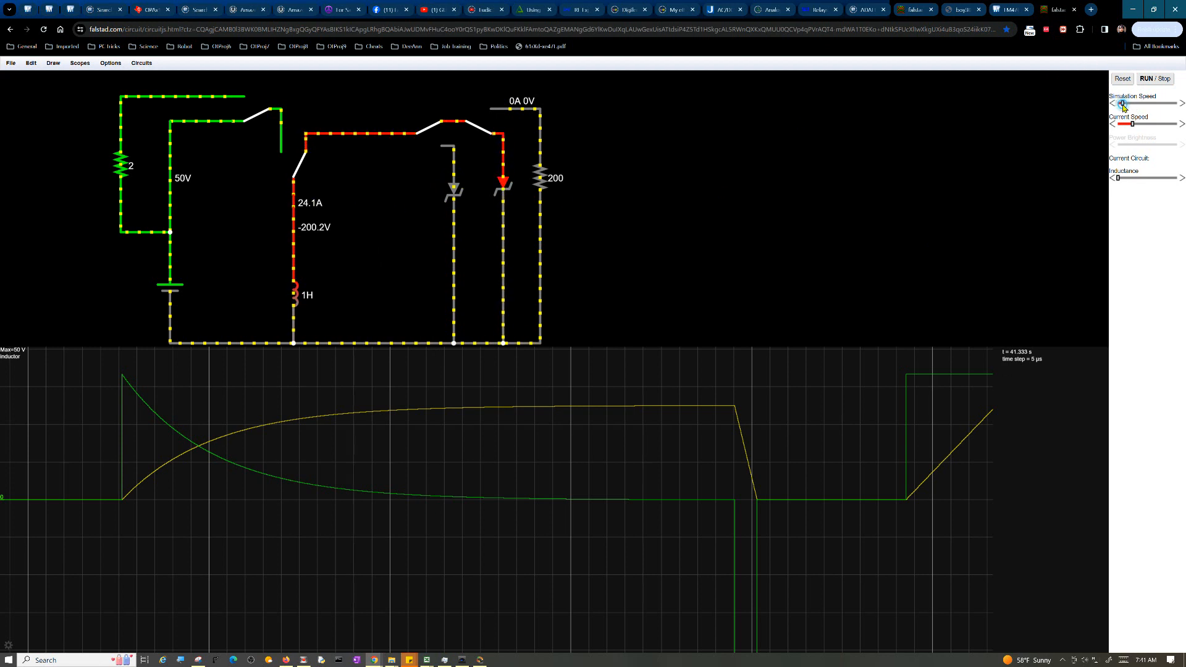
drag(1123, 105, 1142, 103)
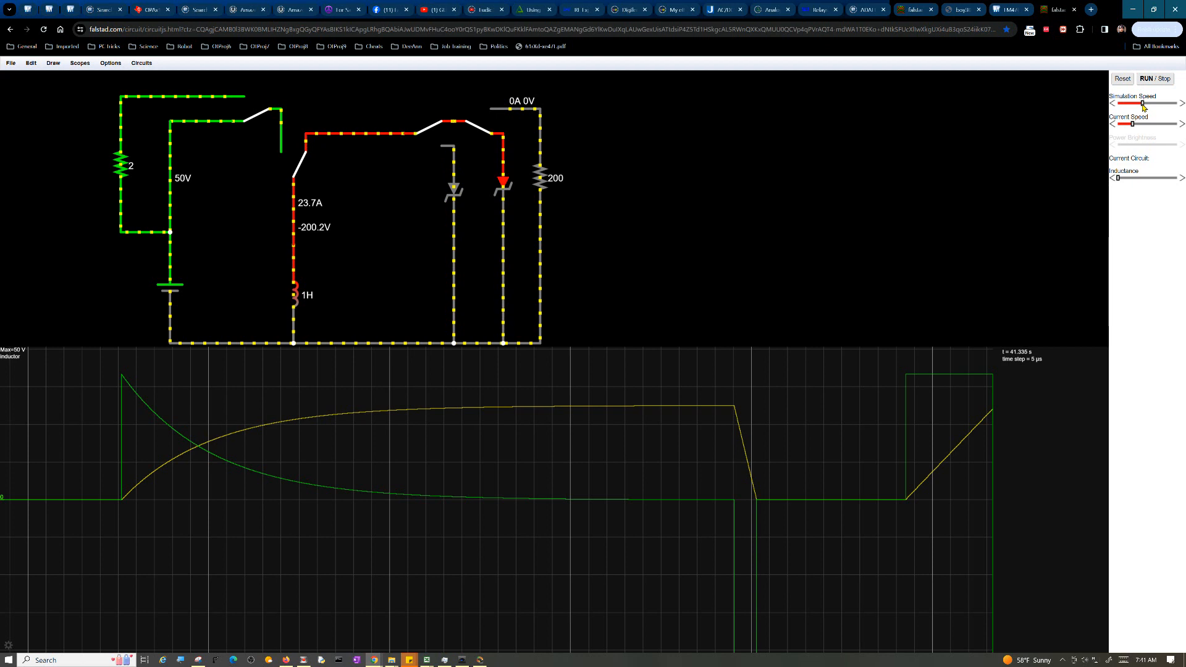
drag(1150, 106, 1159, 104)
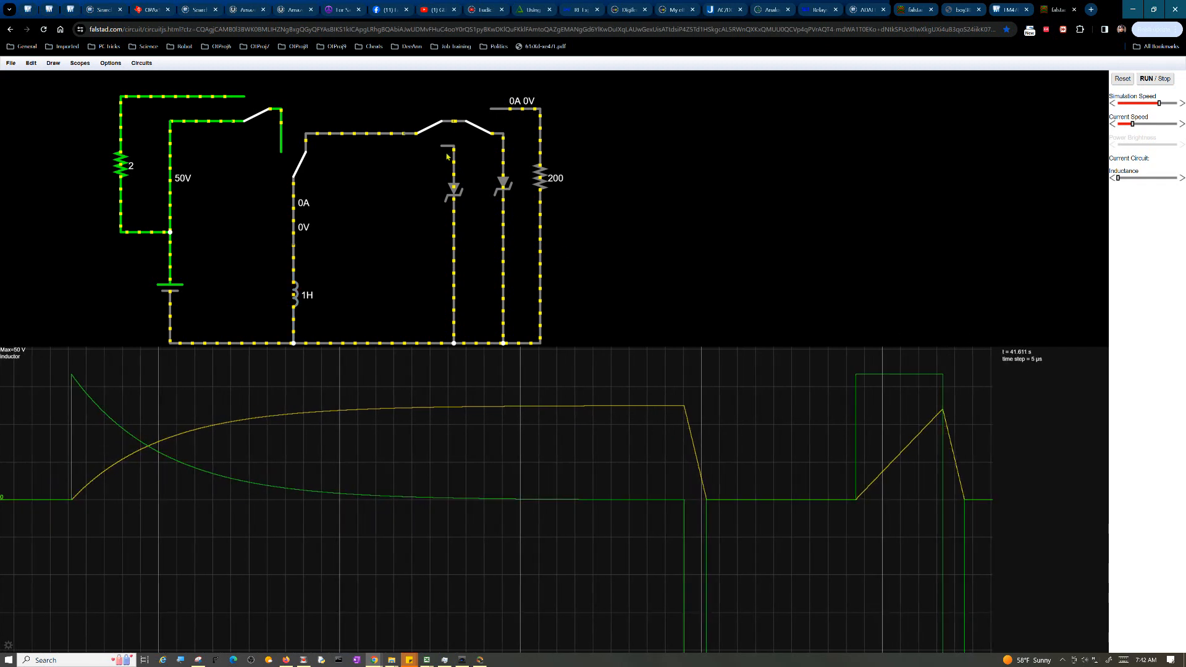
Charge the inductor directly from the battery and discharge it through the 200-ohm resistor at reduced simulation speed.
click(469, 124)
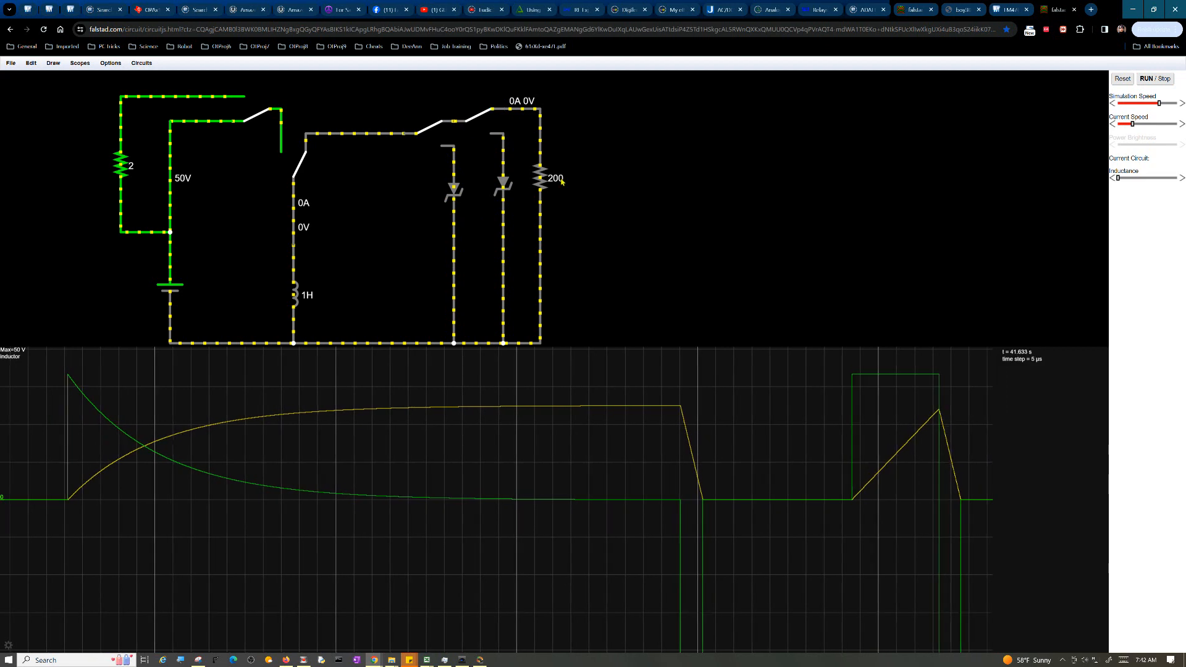
click(301, 167)
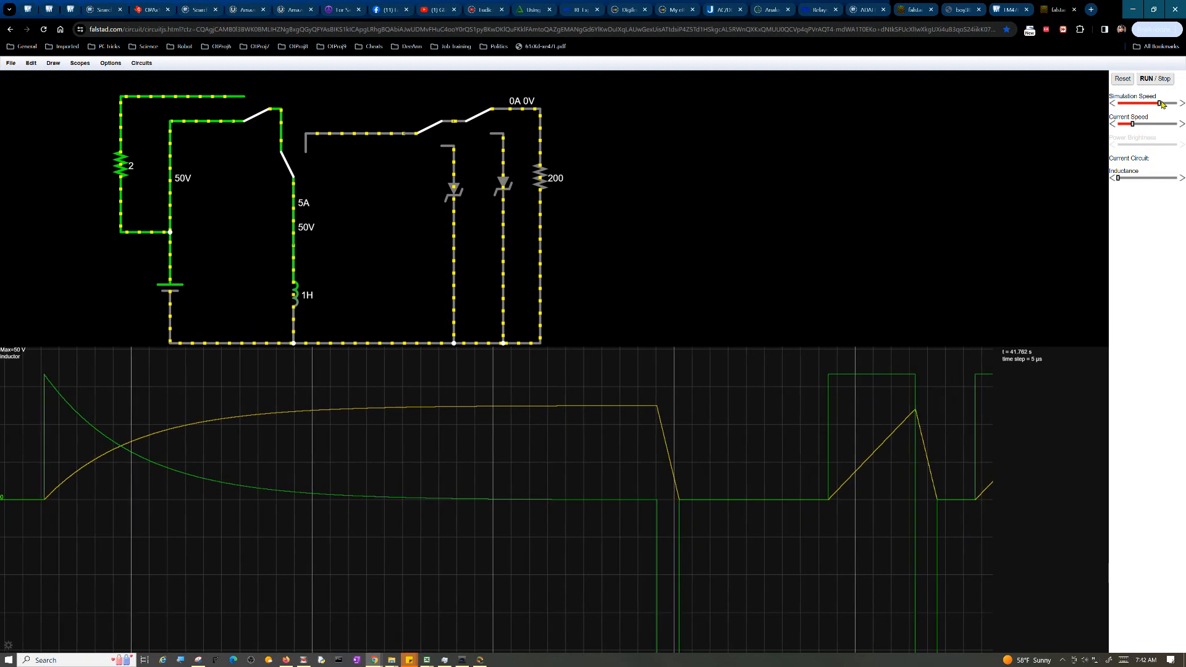
drag(1162, 104, 1171, 105)
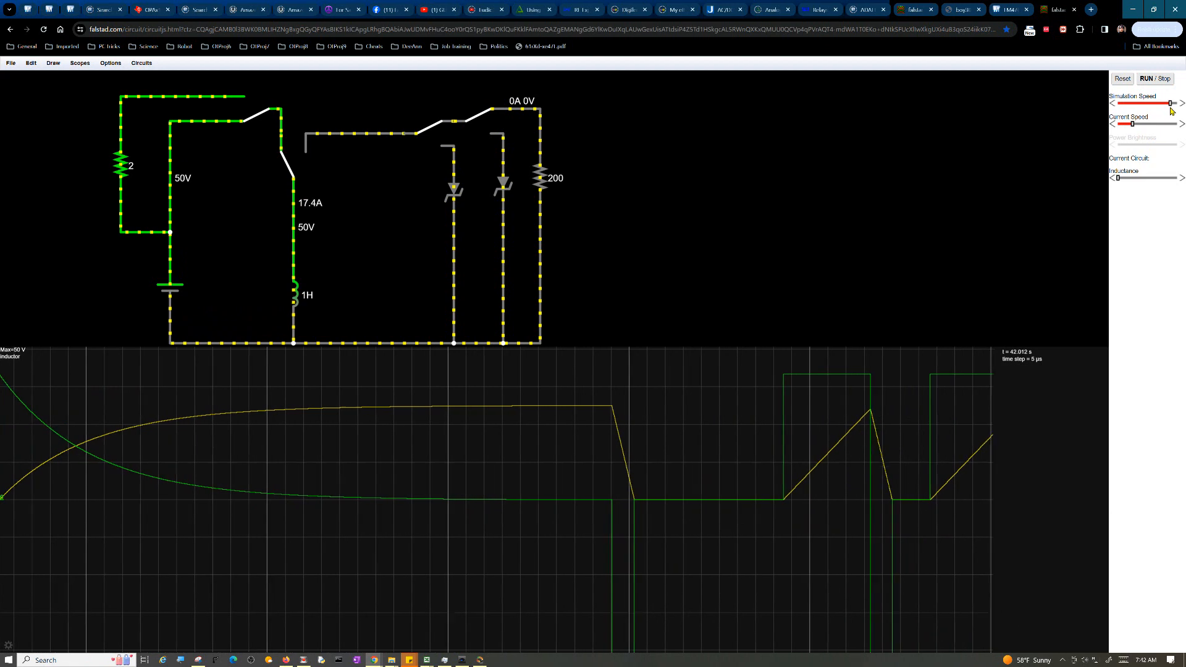
drag(1171, 109, 1109, 139)
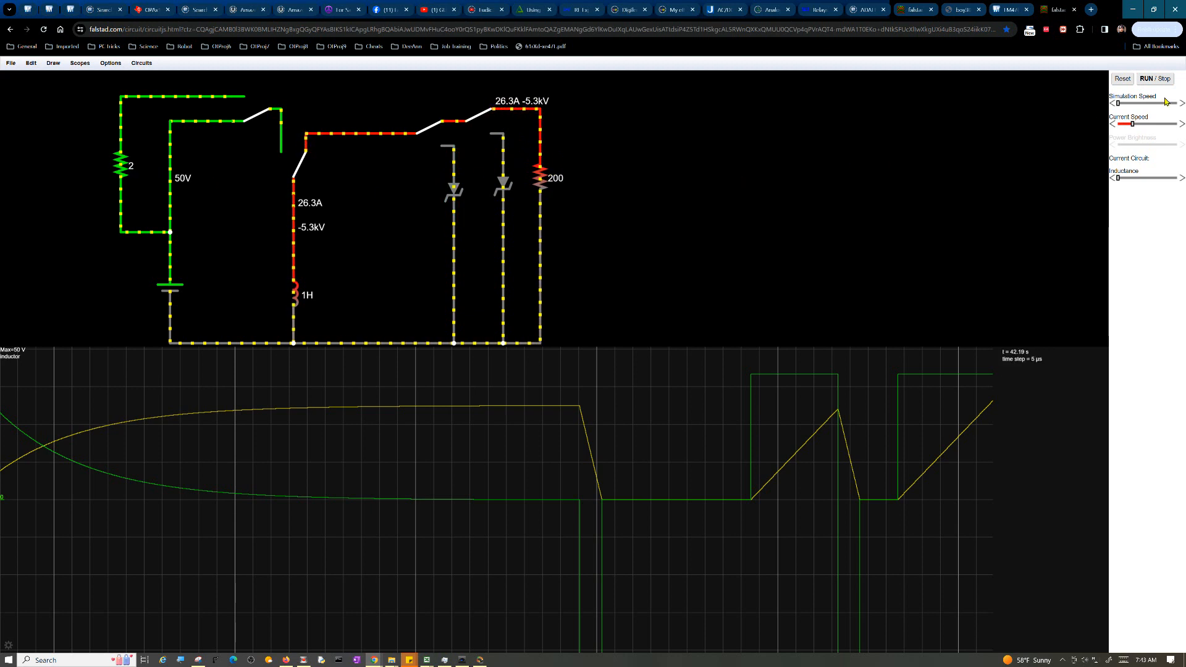
drag(1155, 104, 1134, 116)
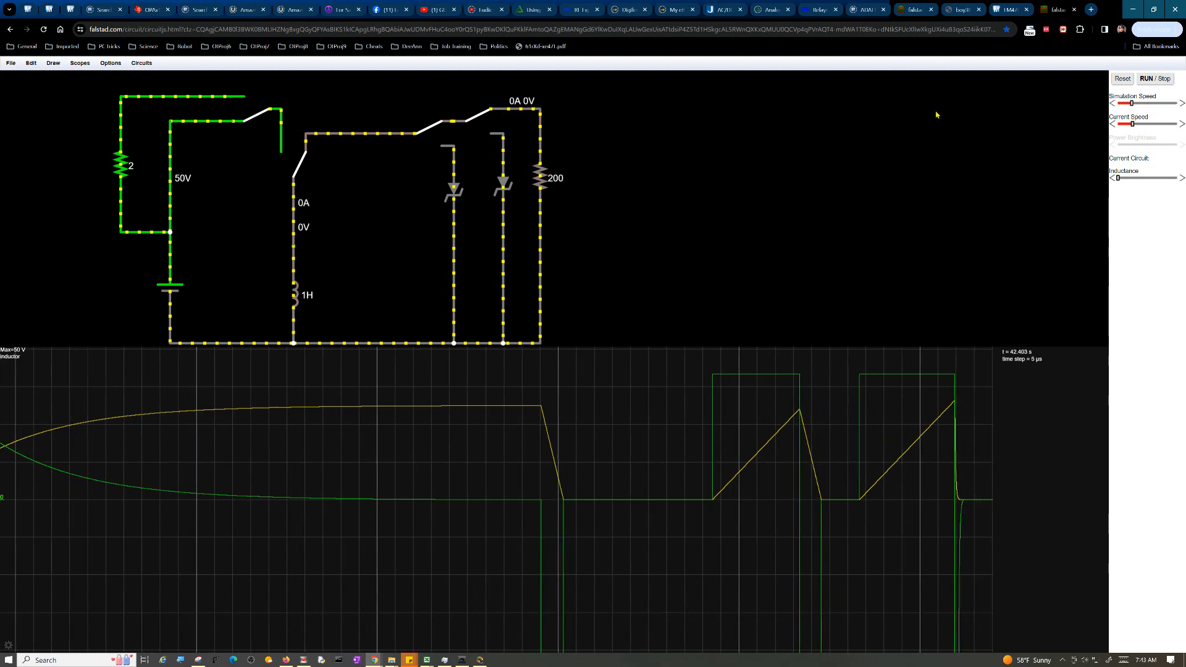
Route the battery through the 2-ohm resistor and recharge the inductor at near-maximum simulation speed.
click(258, 115)
click(295, 163)
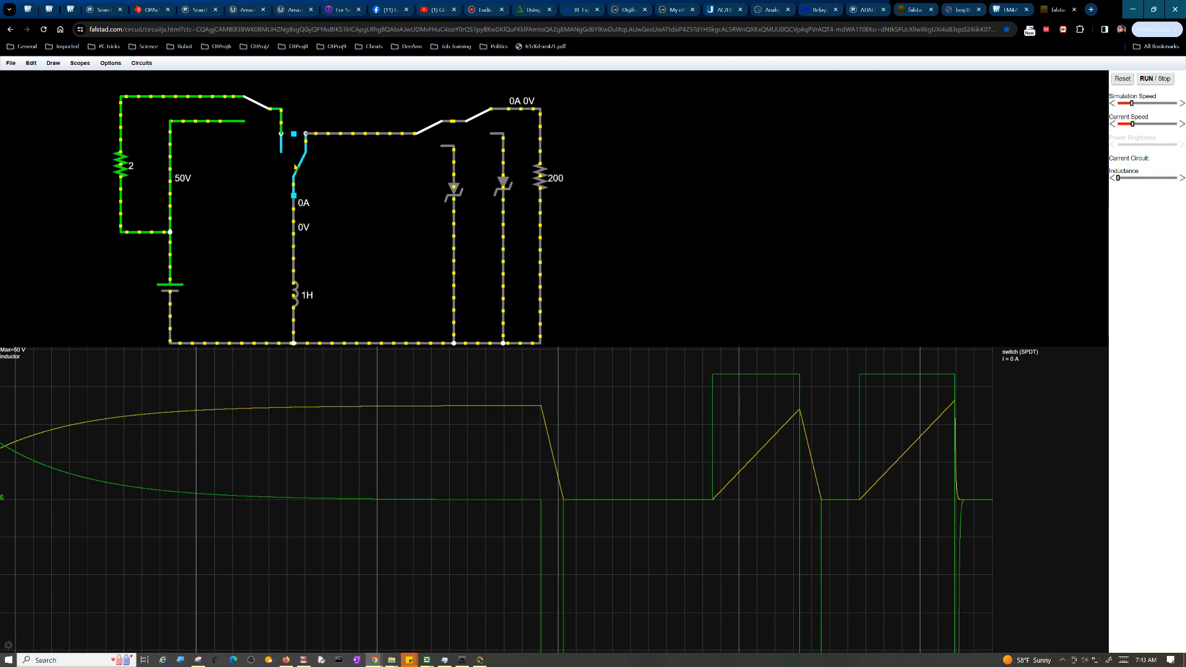
click(1155, 104)
drag(1157, 106, 1171, 106)
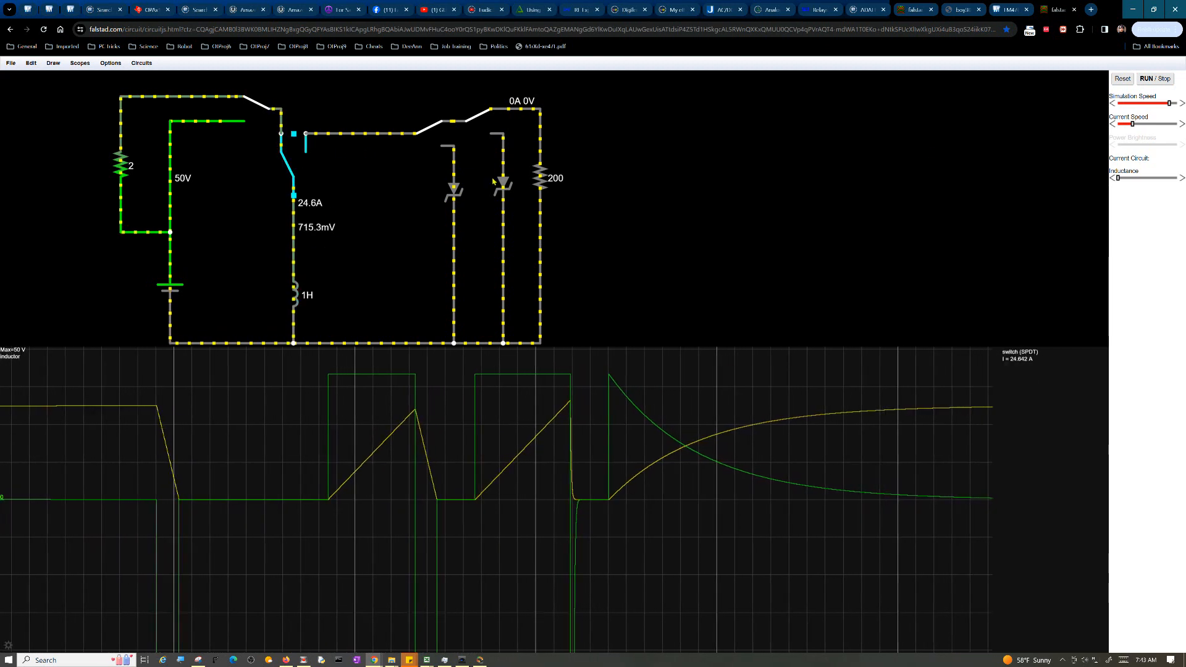
Slow the simulation and discharge the inductor through the 200-ohm resistor, raising the speed in stages and reducing it at the end.
click(1130, 103)
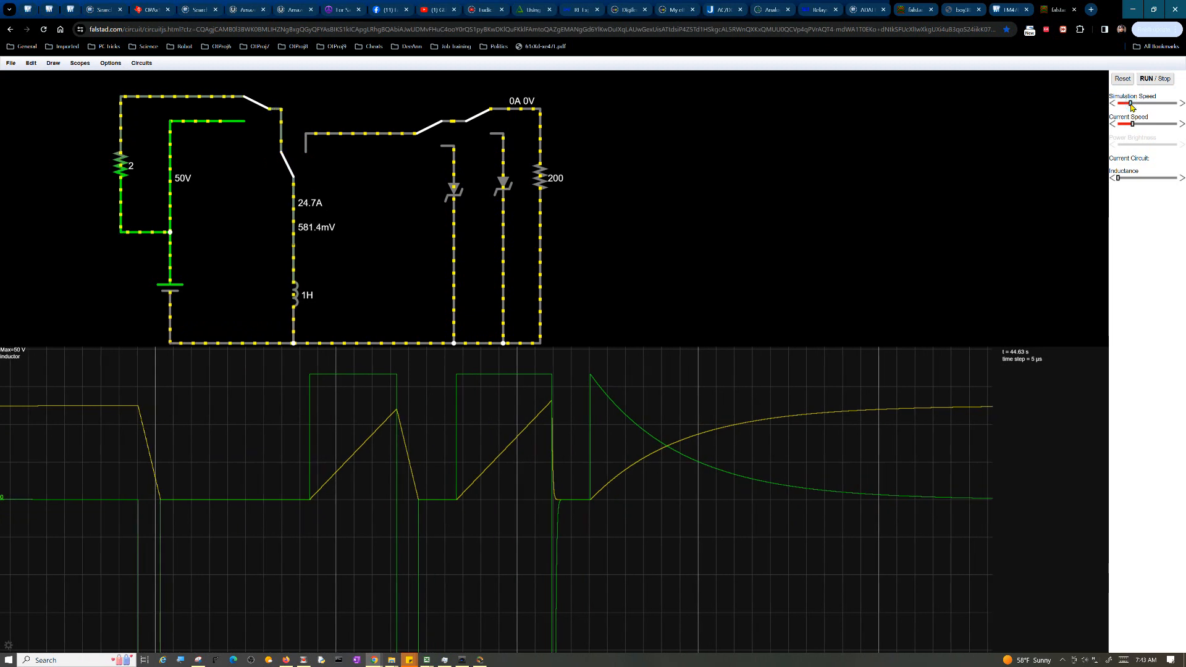
drag(1131, 105, 1123, 103)
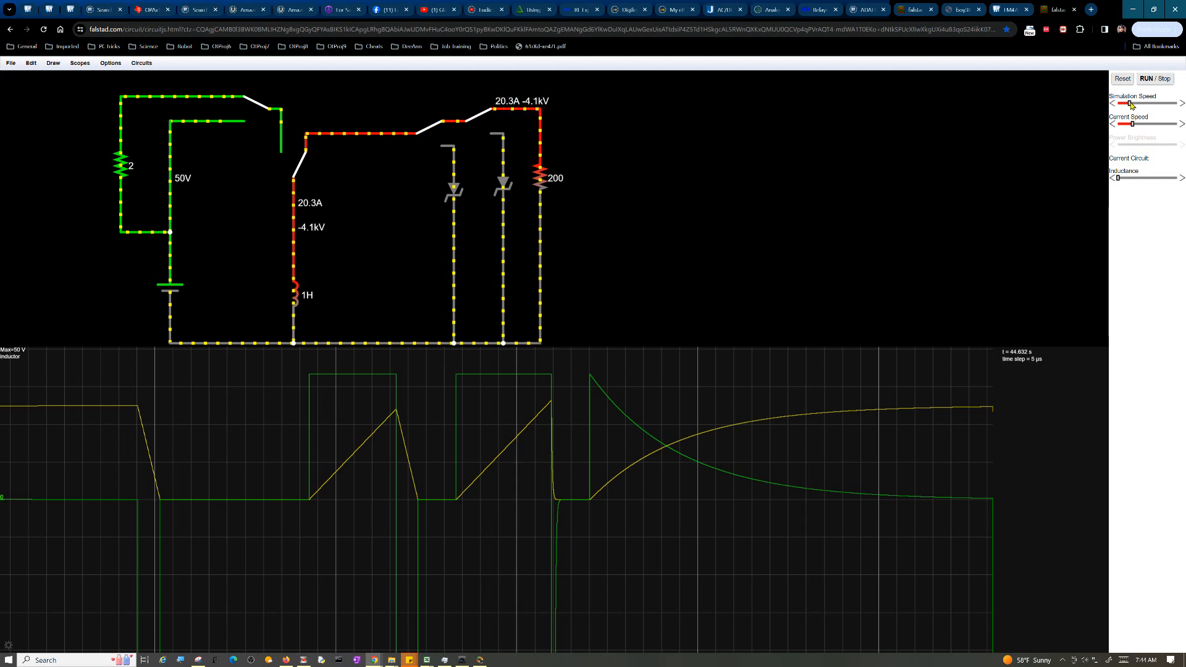
drag(1130, 103, 1142, 116)
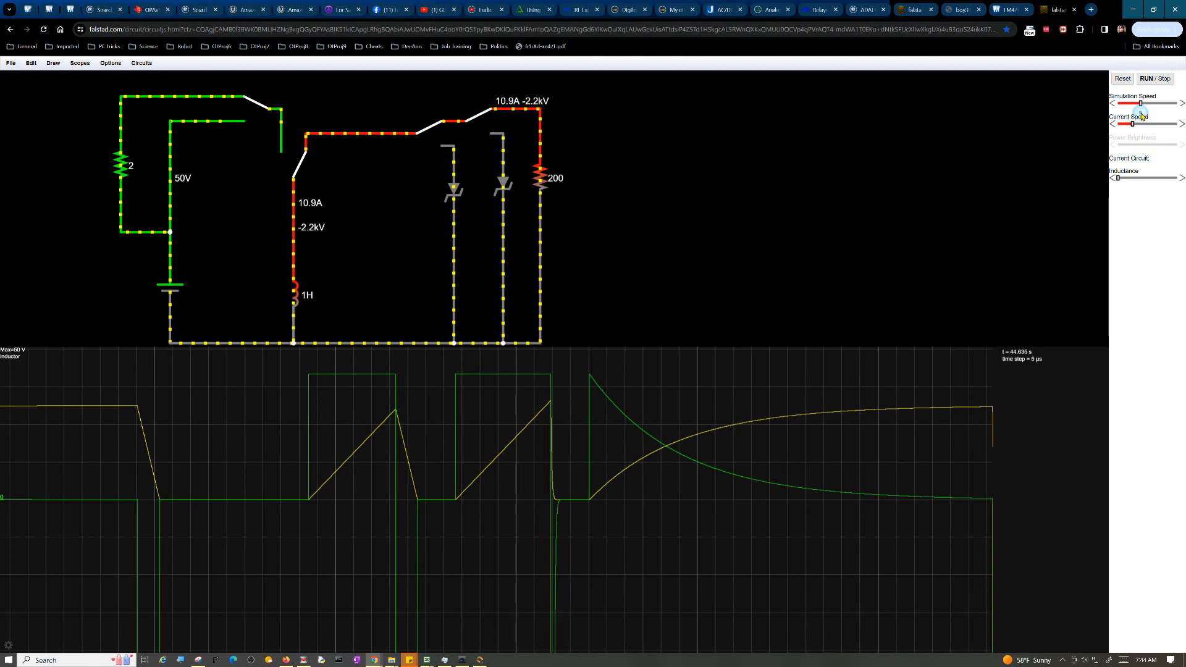
drag(1142, 116, 1147, 116)
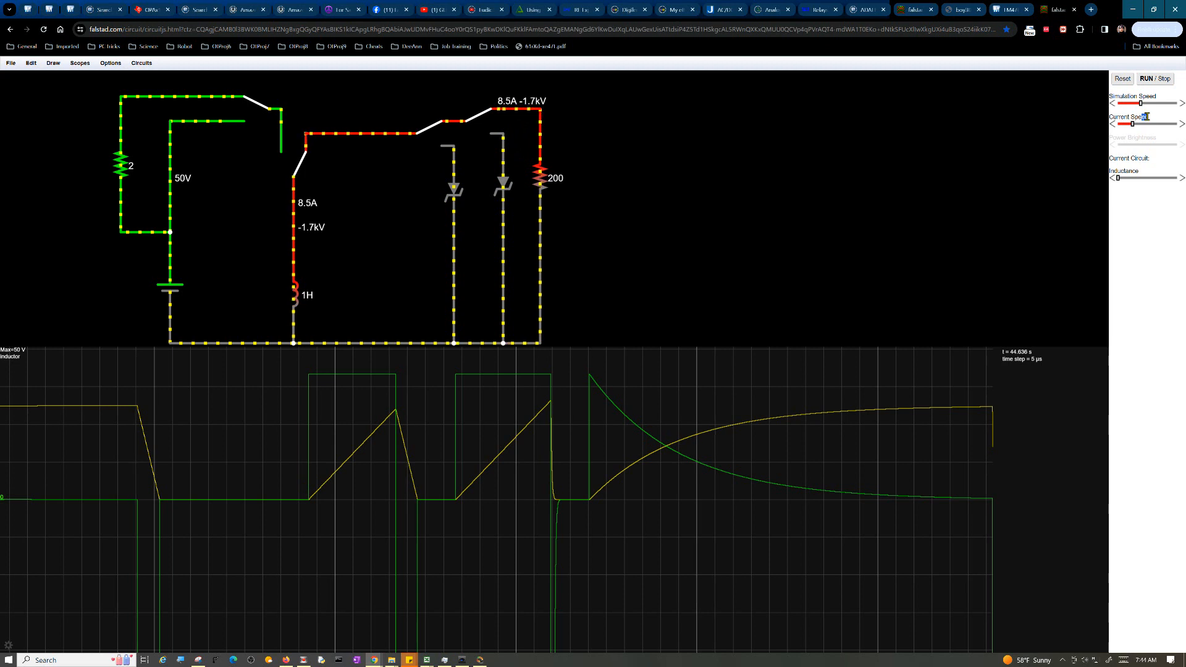
drag(1143, 105, 1160, 105)
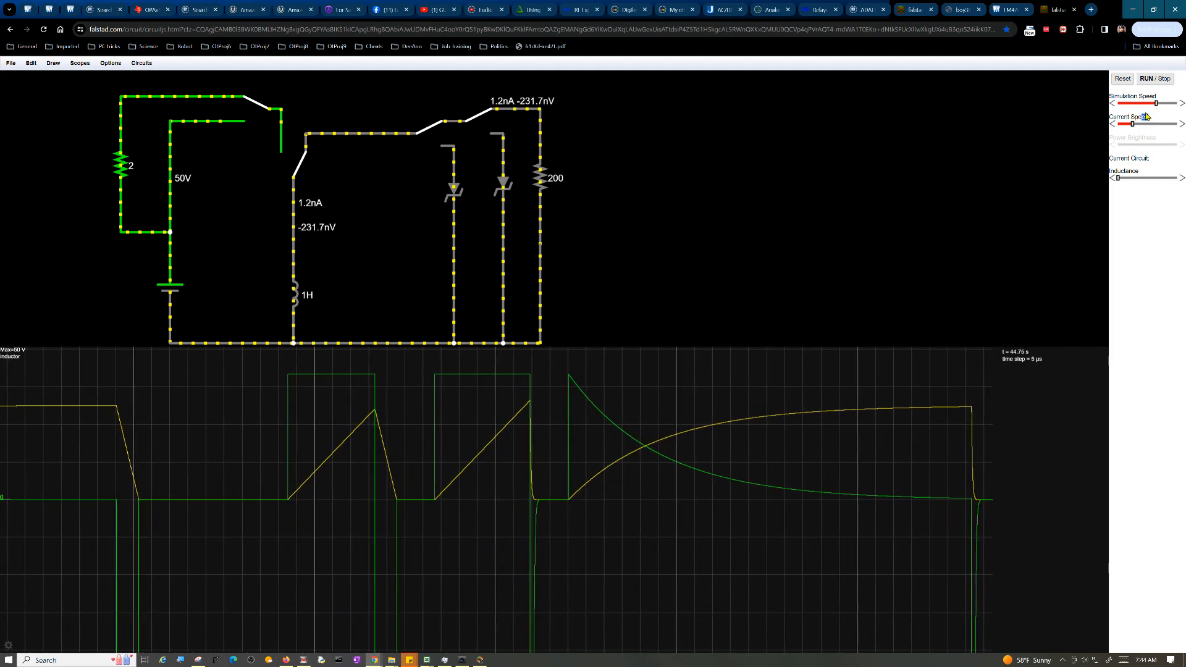
drag(1158, 102, 1122, 103)
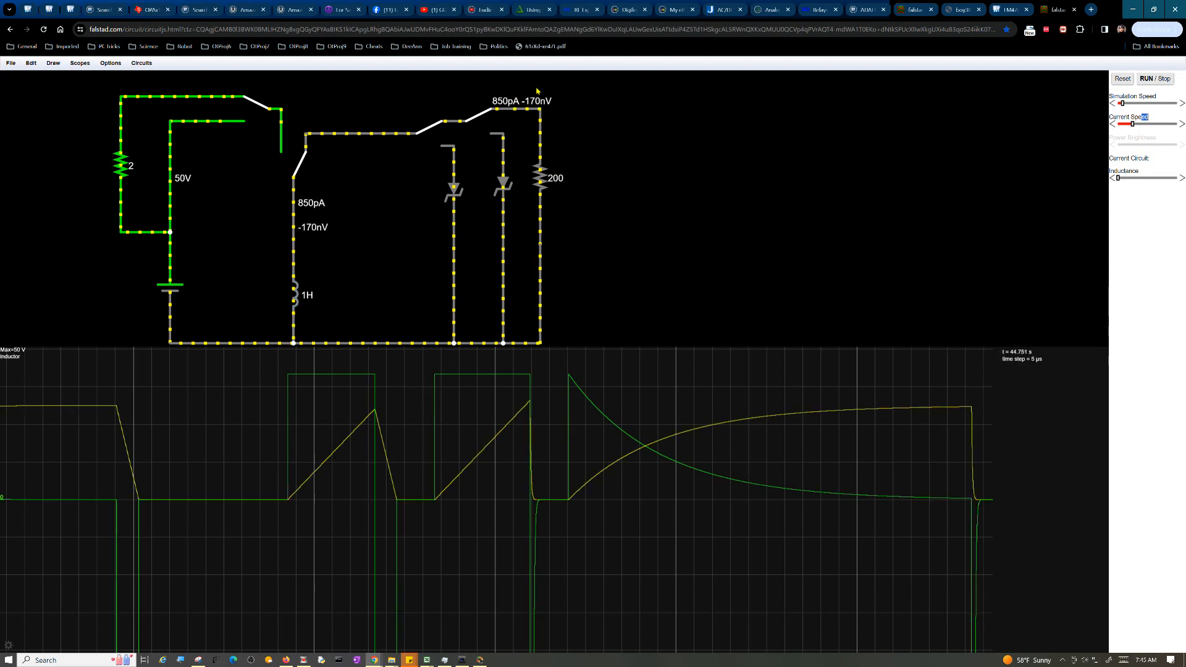
Switch to the browser tab with the transformer version of the circuit.
click(914, 18)
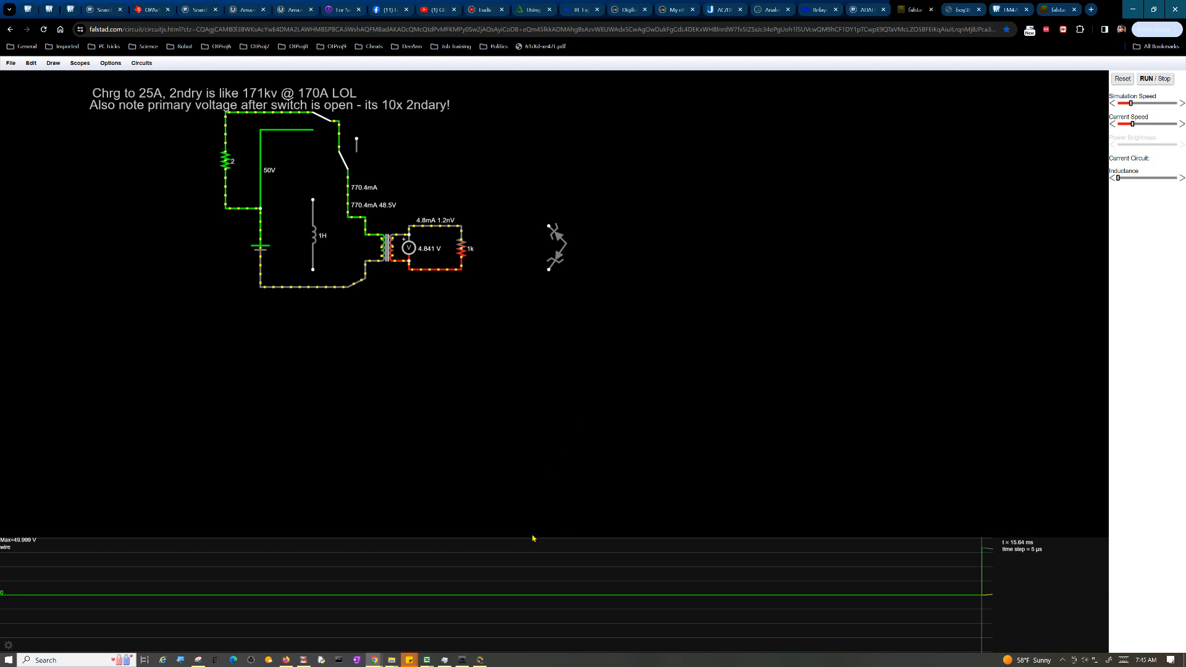
Make the scope area taller, to nearly half of the window, and enlarge the transformer circuit above it.
drag(533, 536, 556, 403)
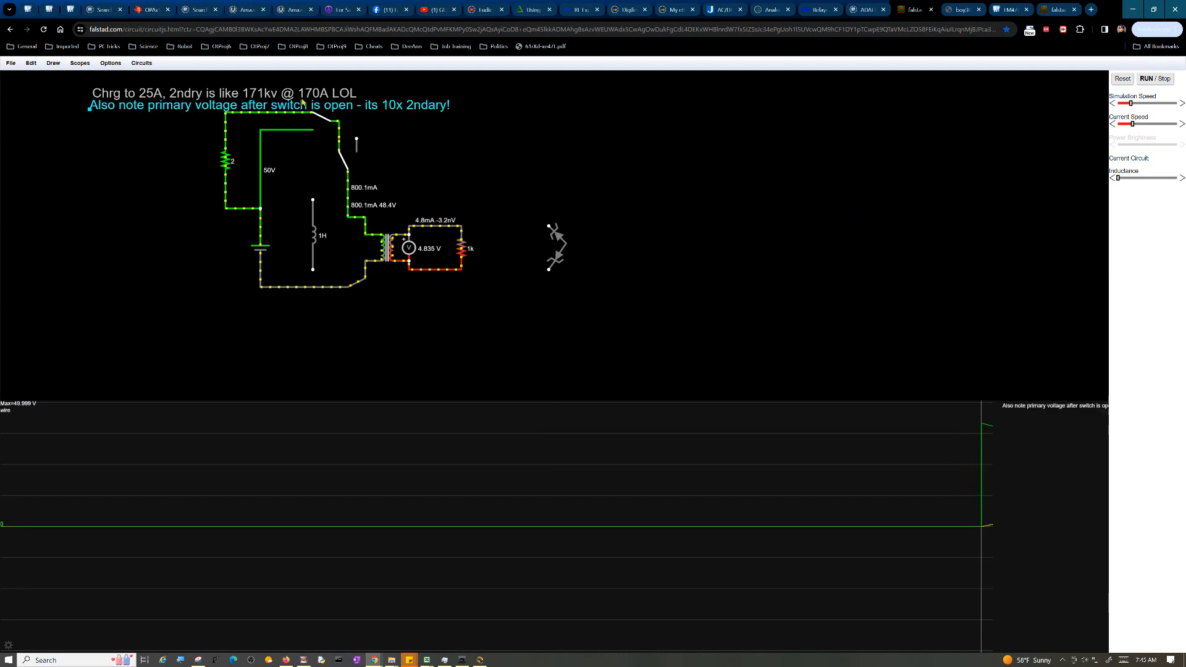
scroll(302, 94, up, 1)
scroll(302, 94, up, 4)
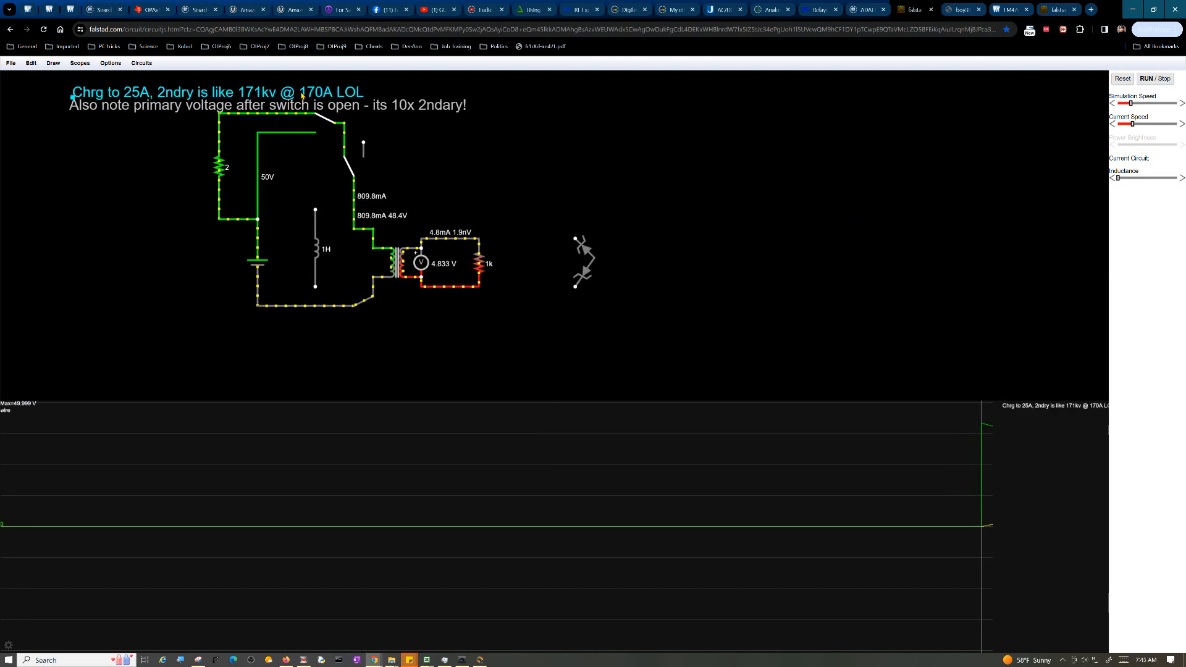
scroll(302, 93, up, 1)
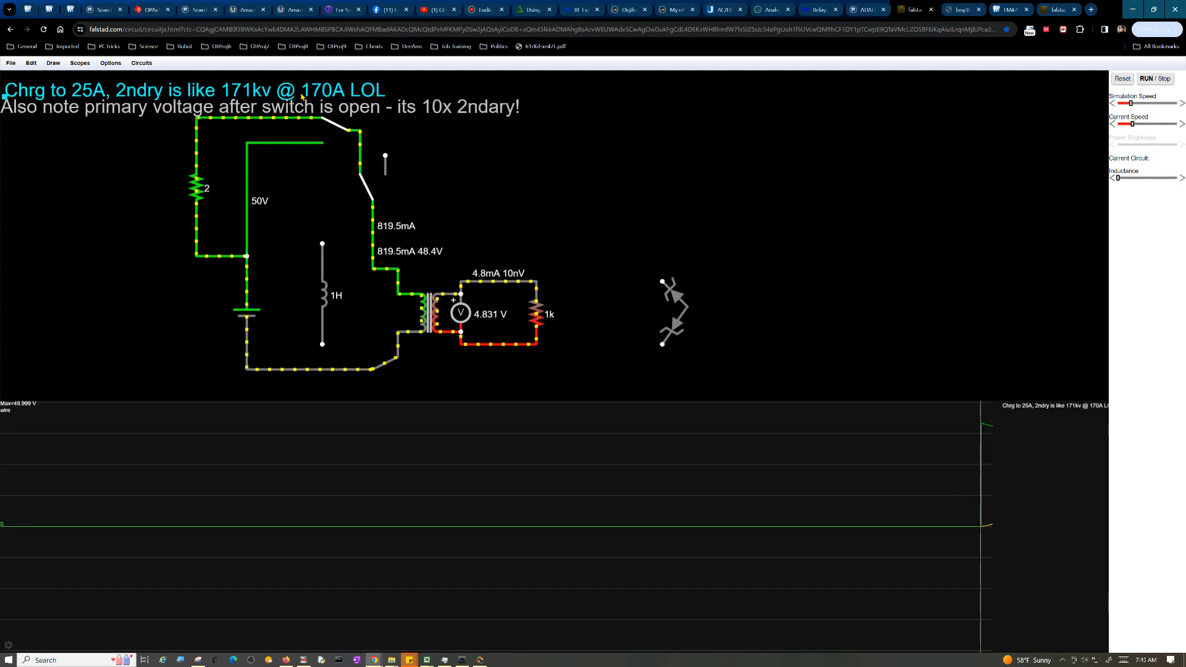
scroll(301, 94, up, 1)
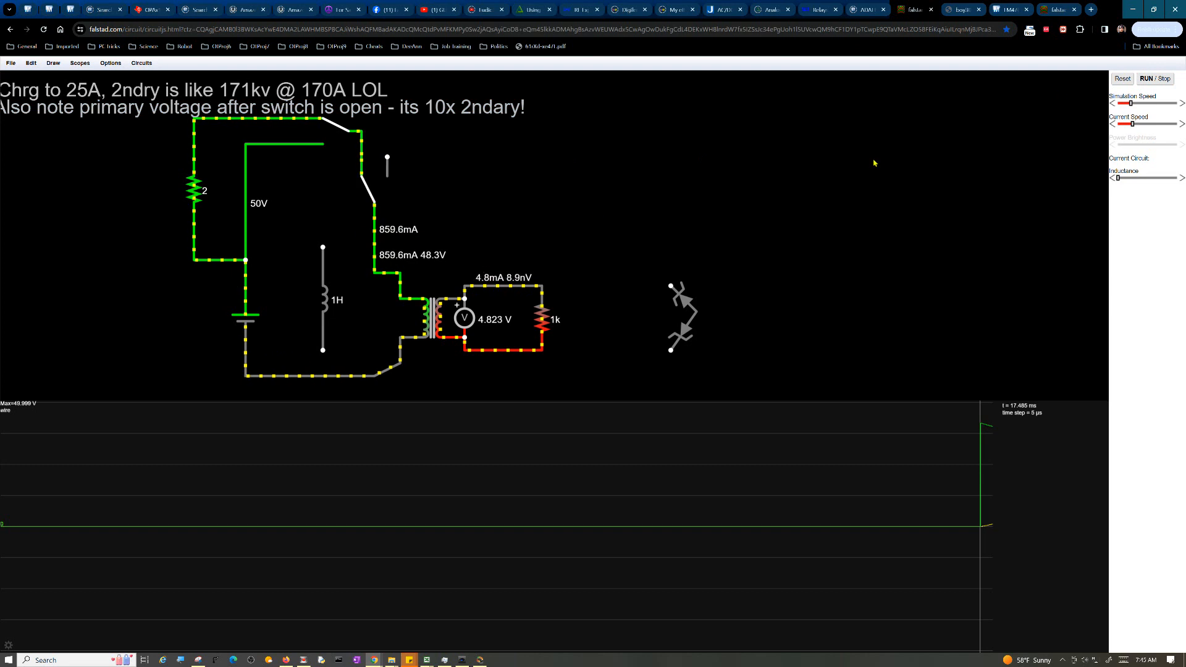
Charge the transformer primary through the 2-ohm resistor at maximum simulation speed and check the transformer's inductance and ratio settings.
click(1165, 103)
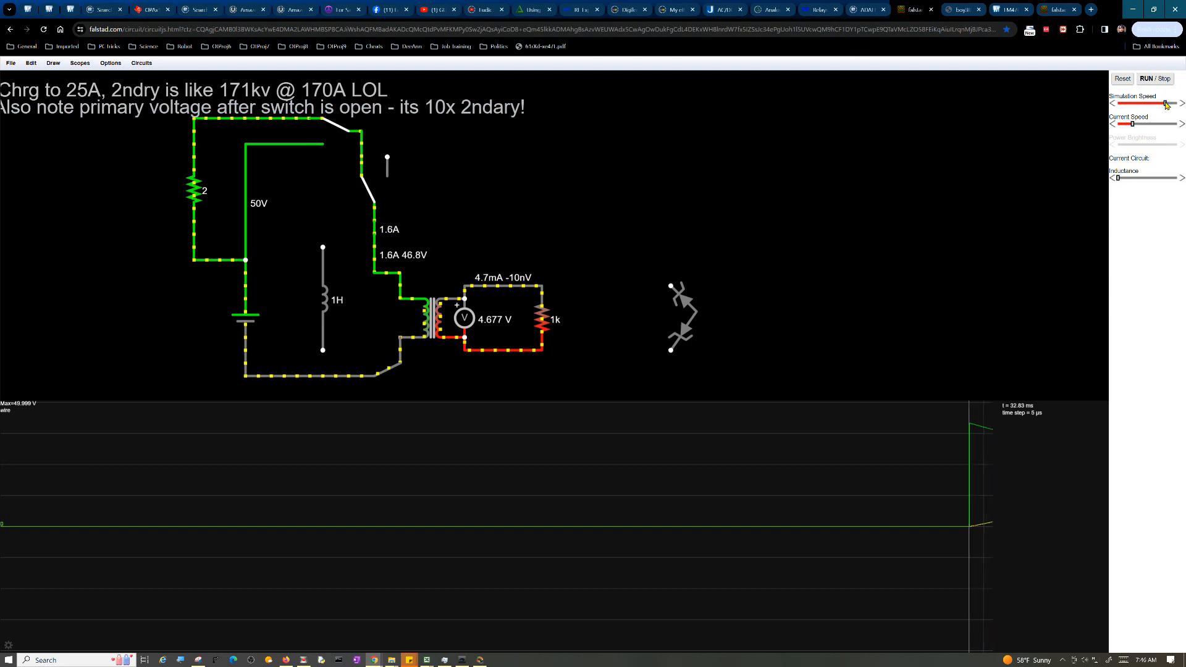
drag(1165, 104, 1180, 105)
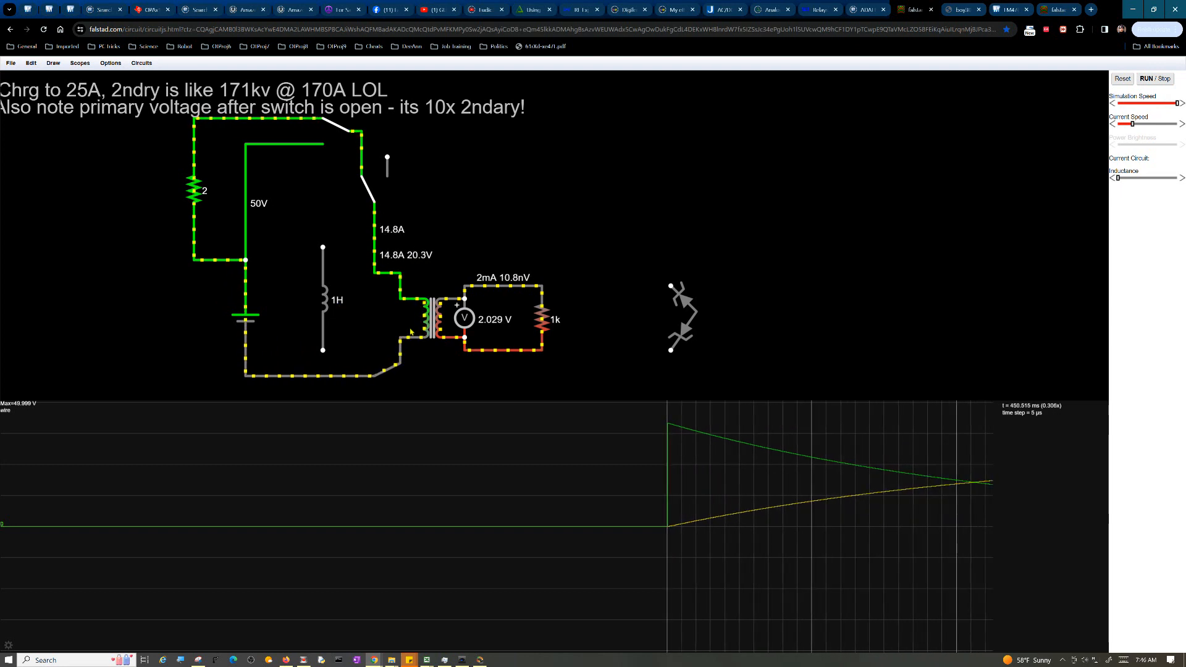
double_click(435, 320)
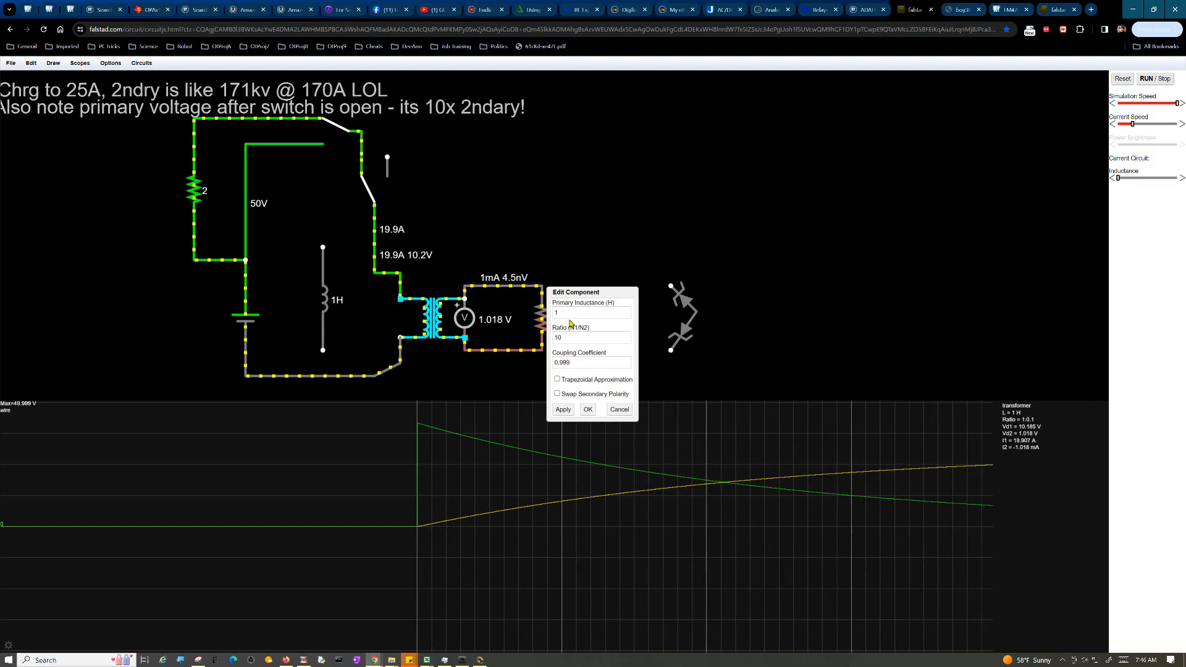
click(619, 409)
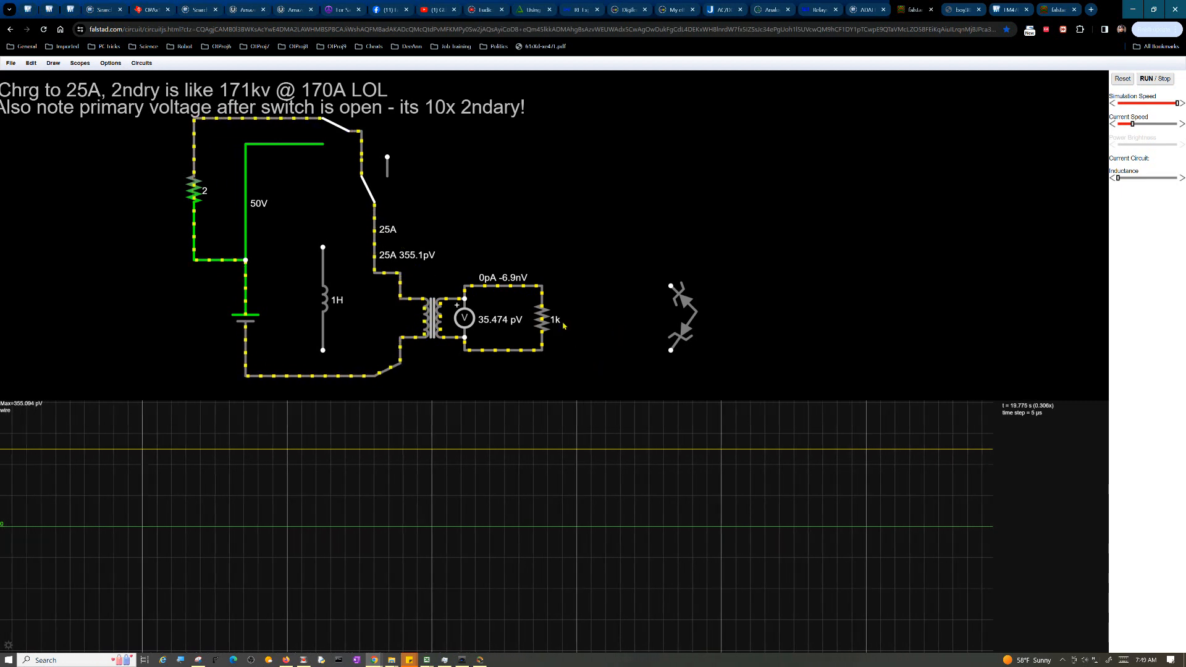
Disconnect the charged primary at low simulation speed, run the trace faster to view the pulse, and reduce the speed to minimum.
mouse_move(548, 322)
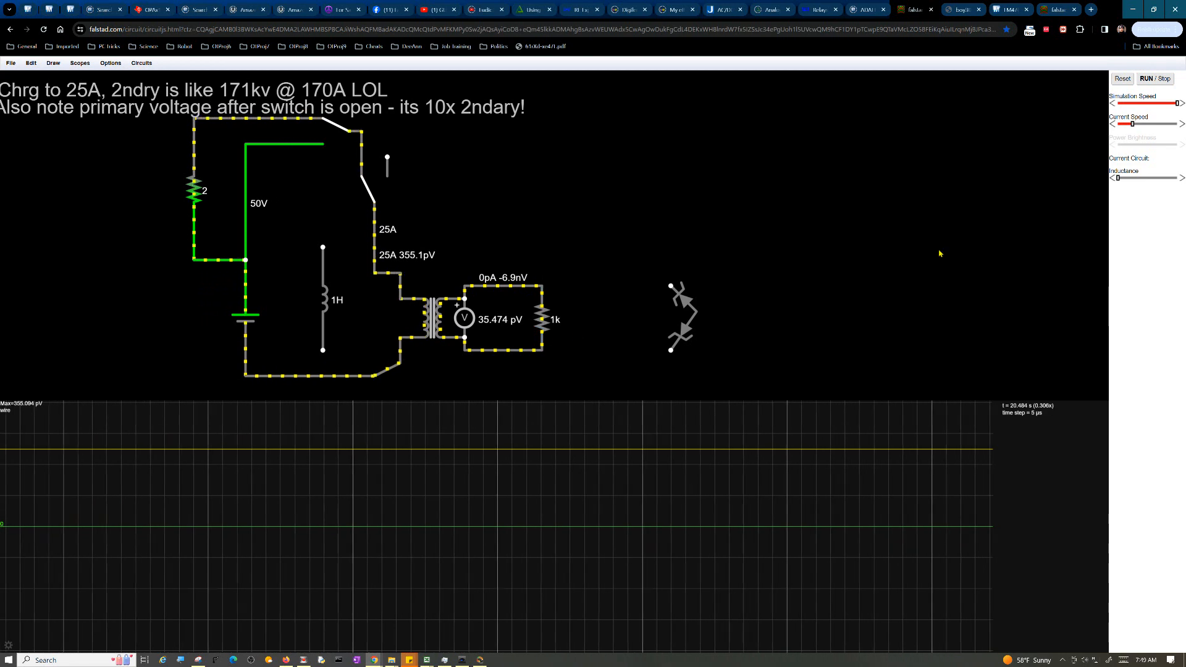
click(1134, 103)
drag(1134, 104, 1124, 105)
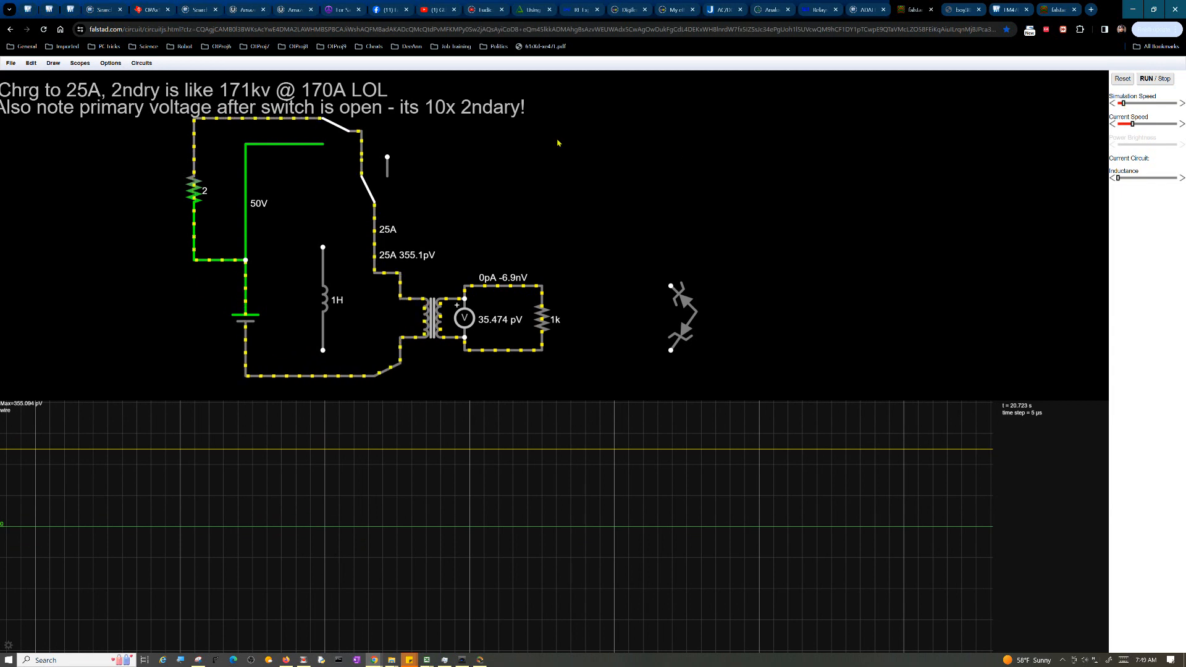
click(365, 188)
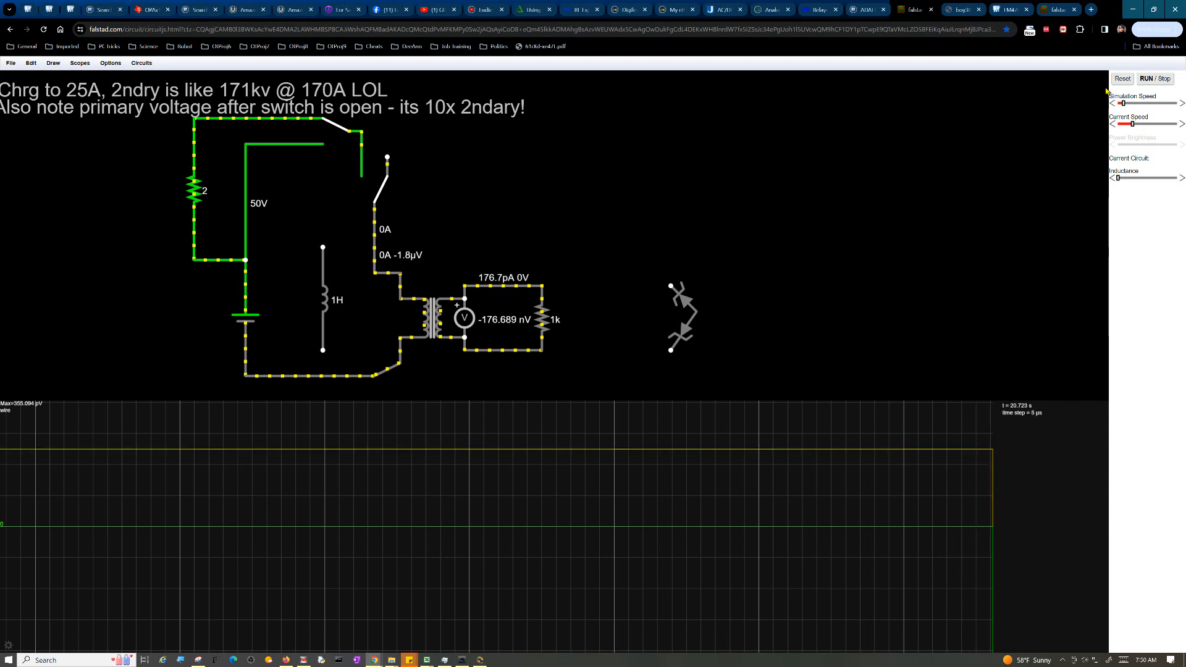
drag(1124, 105, 1168, 105)
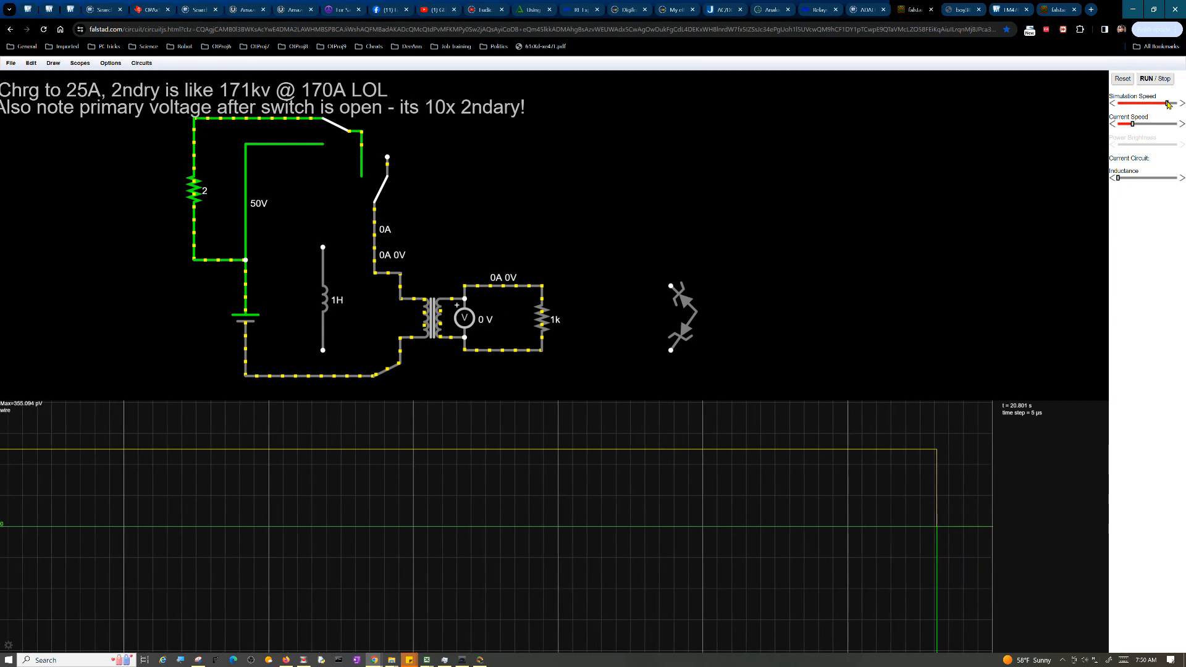
drag(1168, 104, 1165, 106)
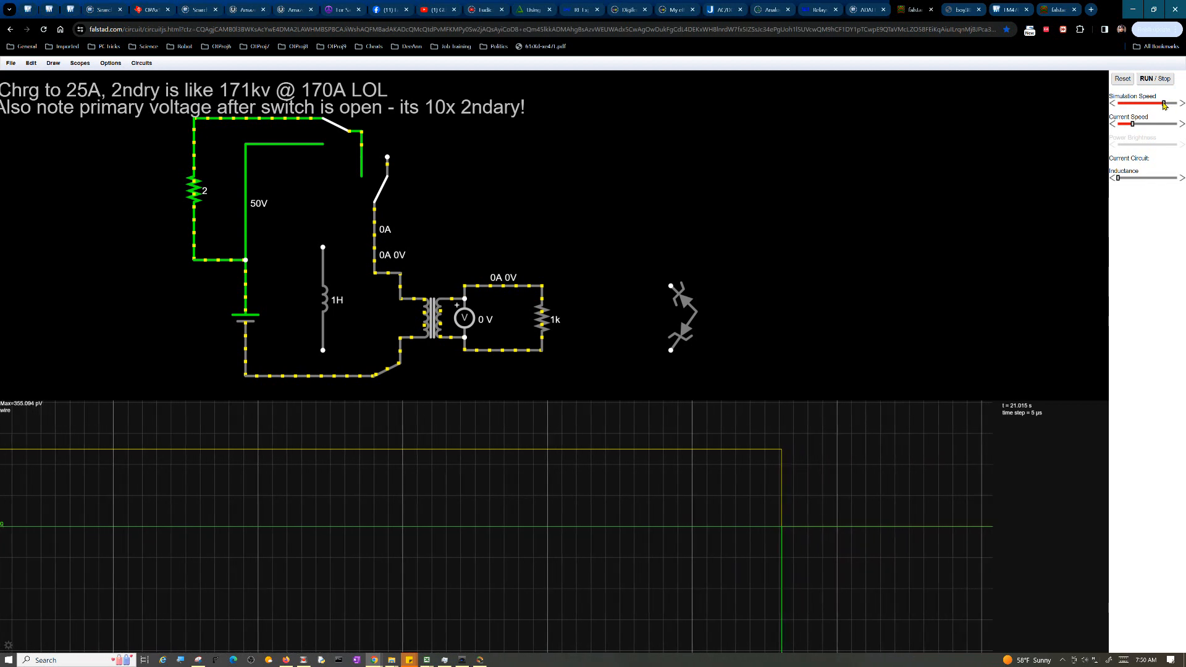
drag(1164, 105, 1118, 105)
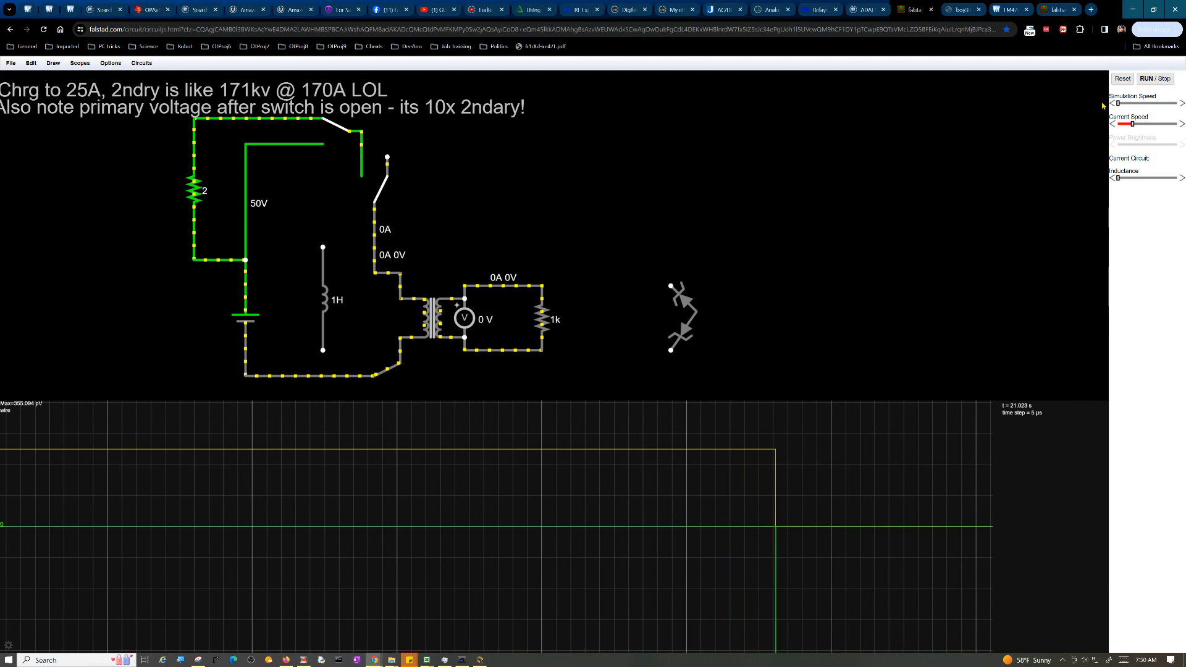
Recharge the primary through the 2-ohm resistor at maximum simulation speed and disconnect it from the battery at minimum speed.
click(382, 199)
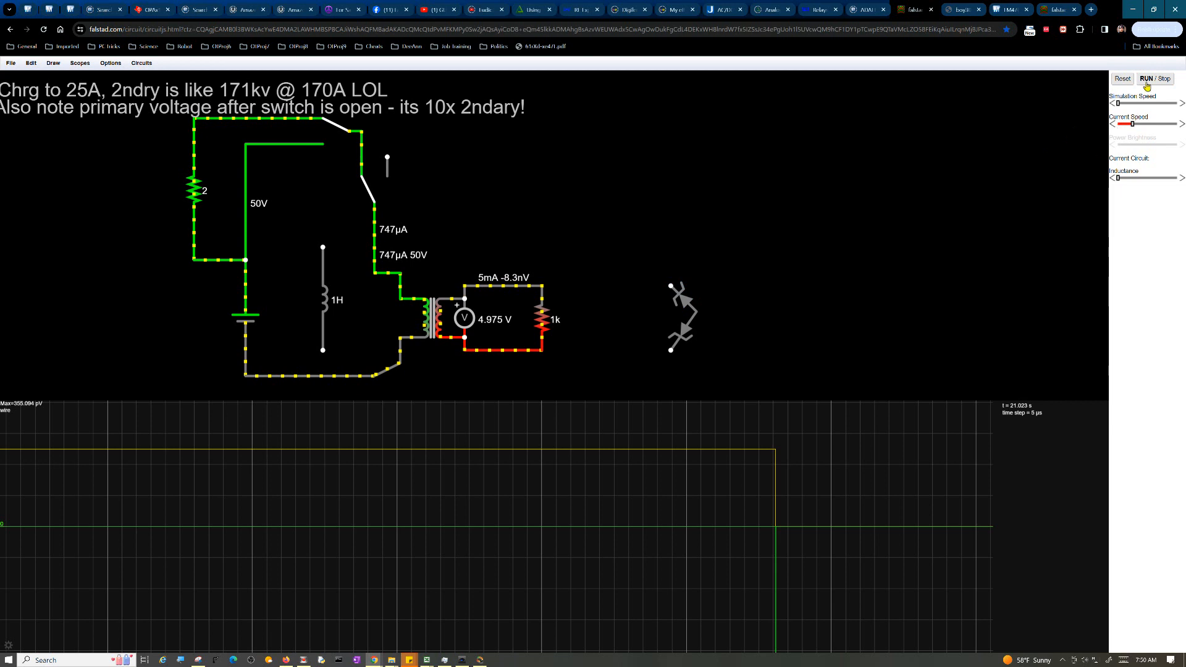
click(1125, 103)
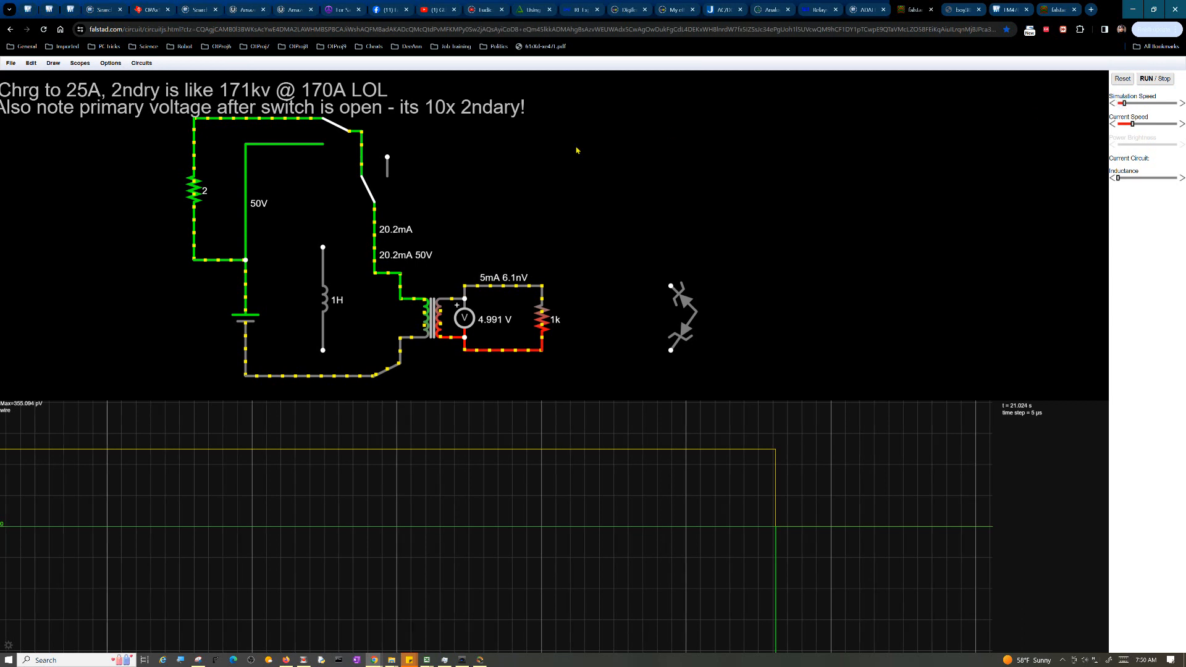
click(1175, 105)
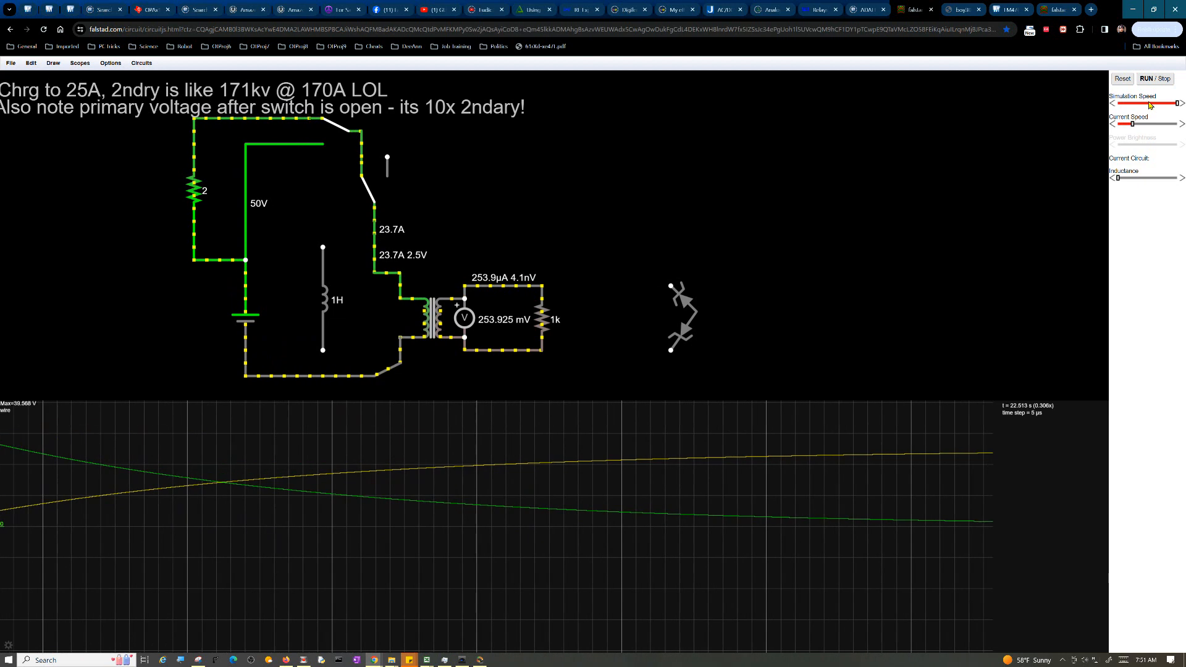
drag(1150, 105, 1106, 105)
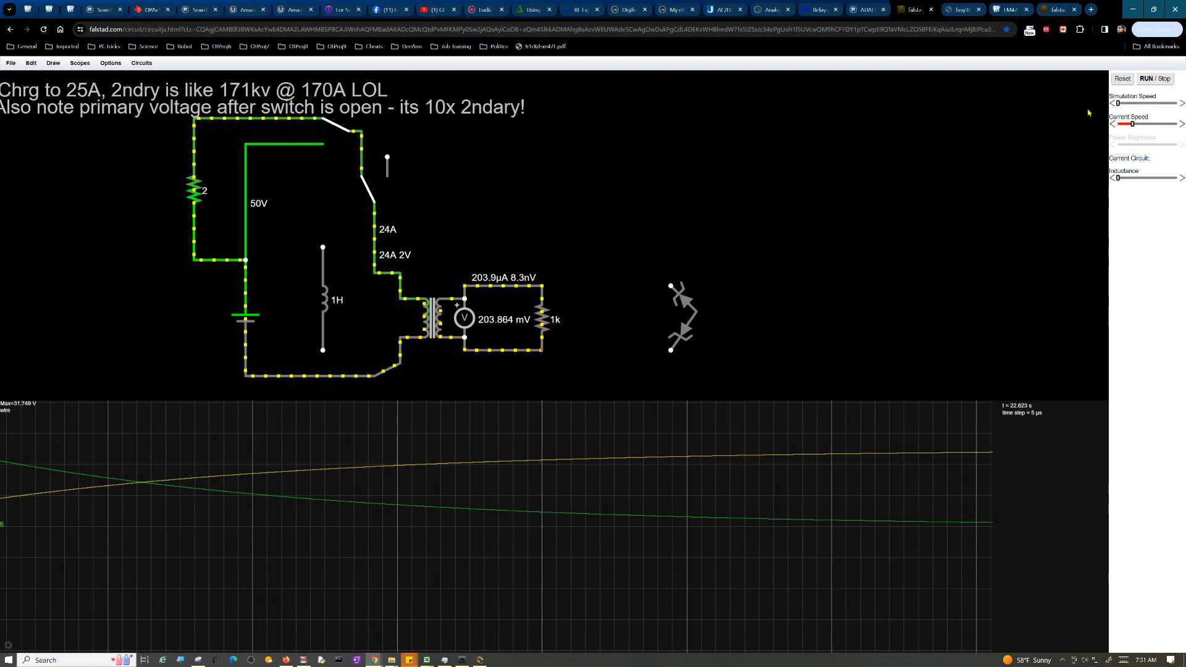
click(371, 197)
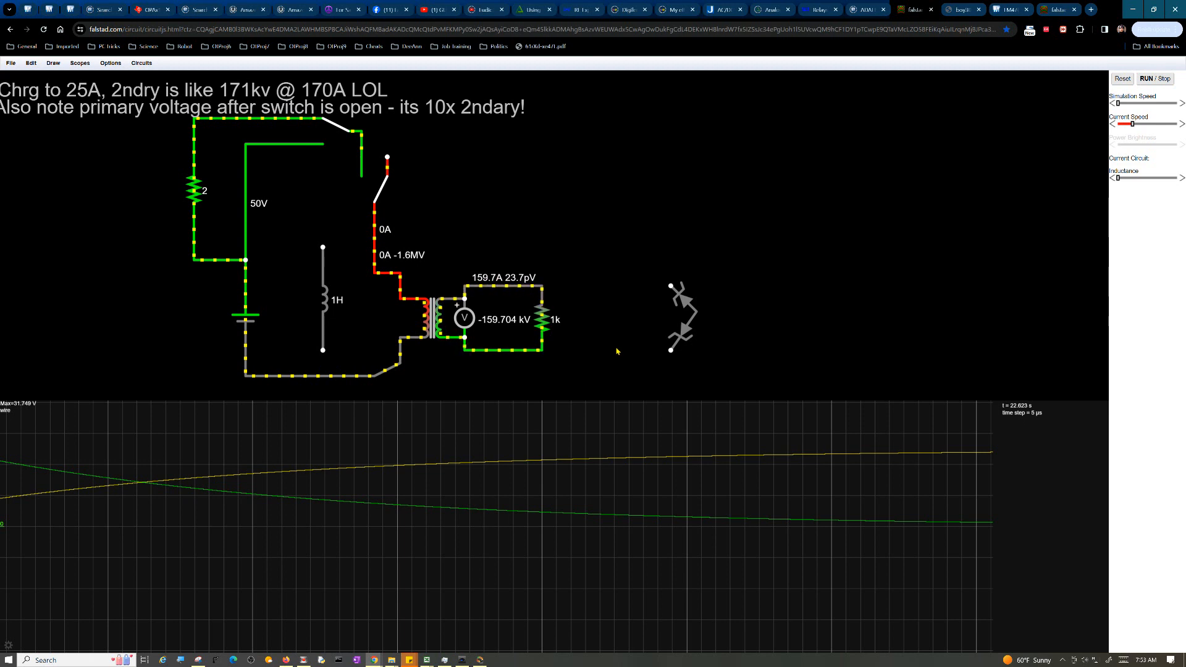
Replace the 1k resistor across the transformer secondary with the back-to-back zener diode pair.
mouse_move(540, 330)
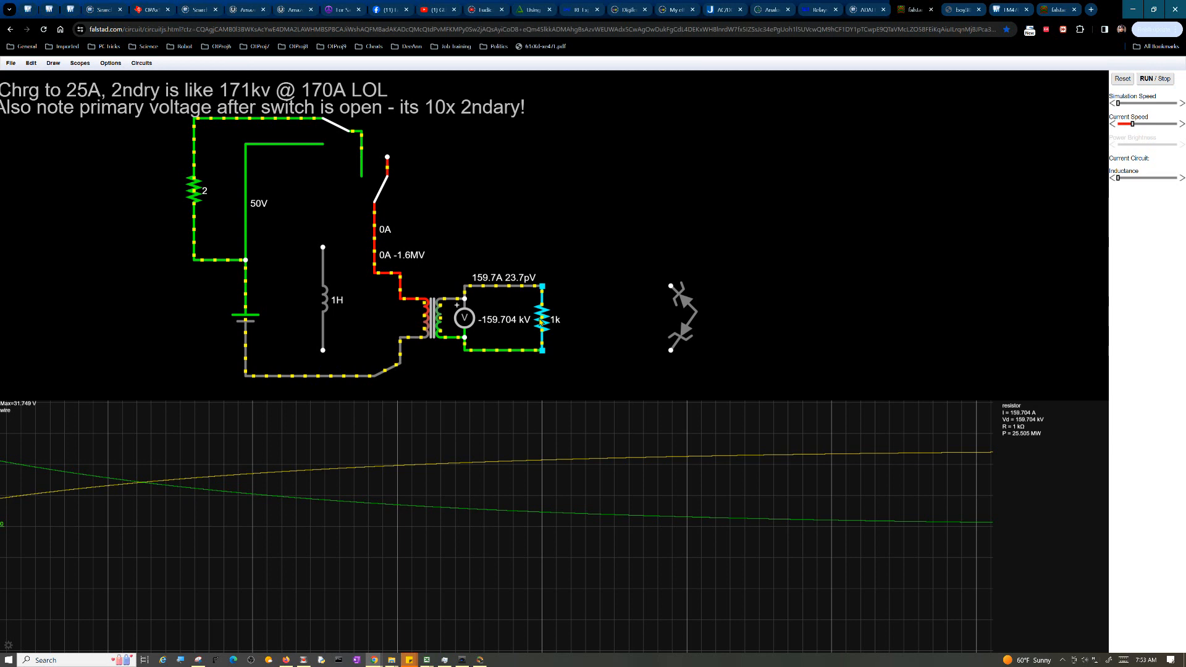
drag(541, 319, 811, 332)
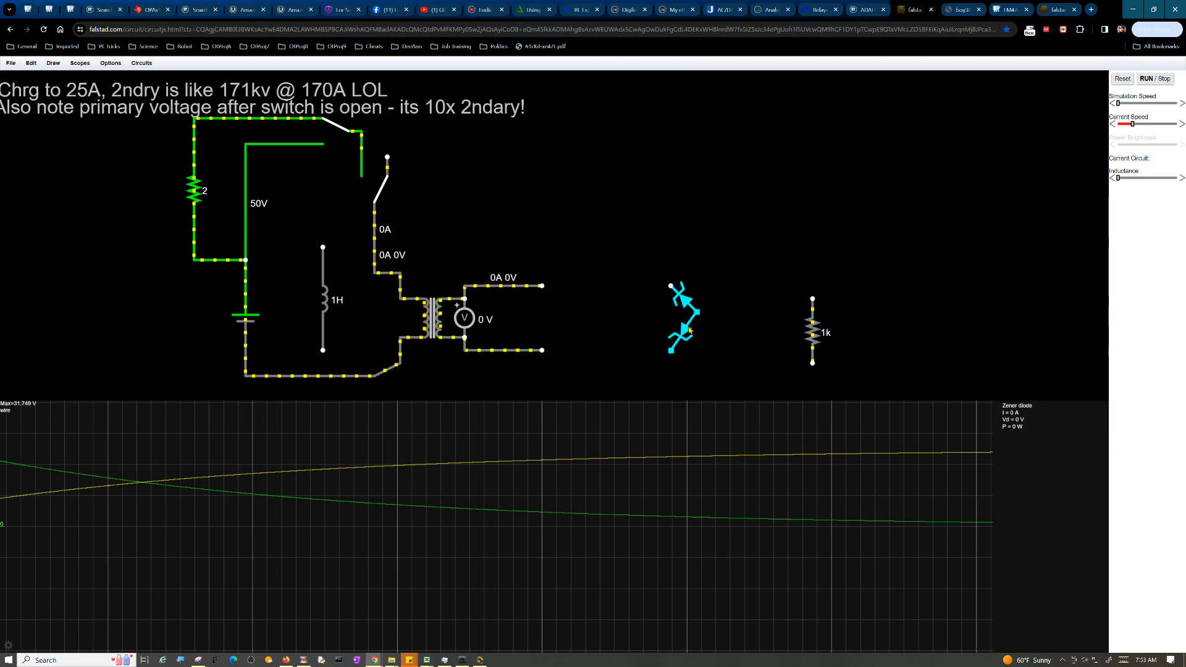
drag(688, 326, 508, 333)
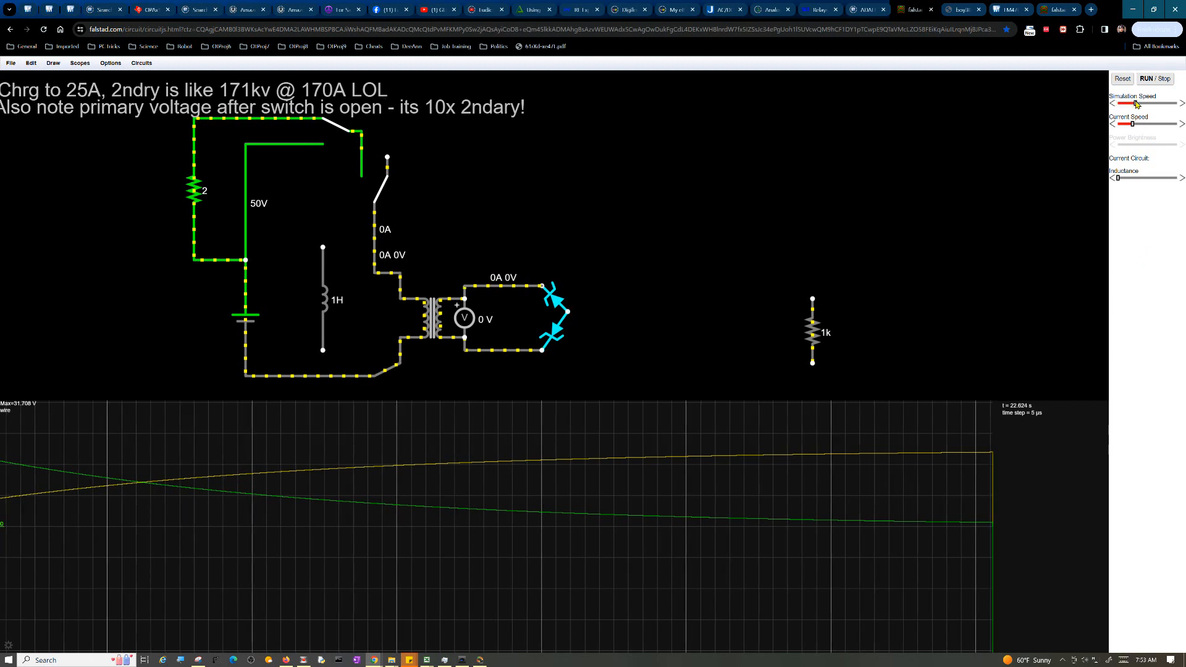
Reset the simulation, charge the primary directly from the battery to about 10 A, and reduce the simulation speed to minimum.
click(1139, 103)
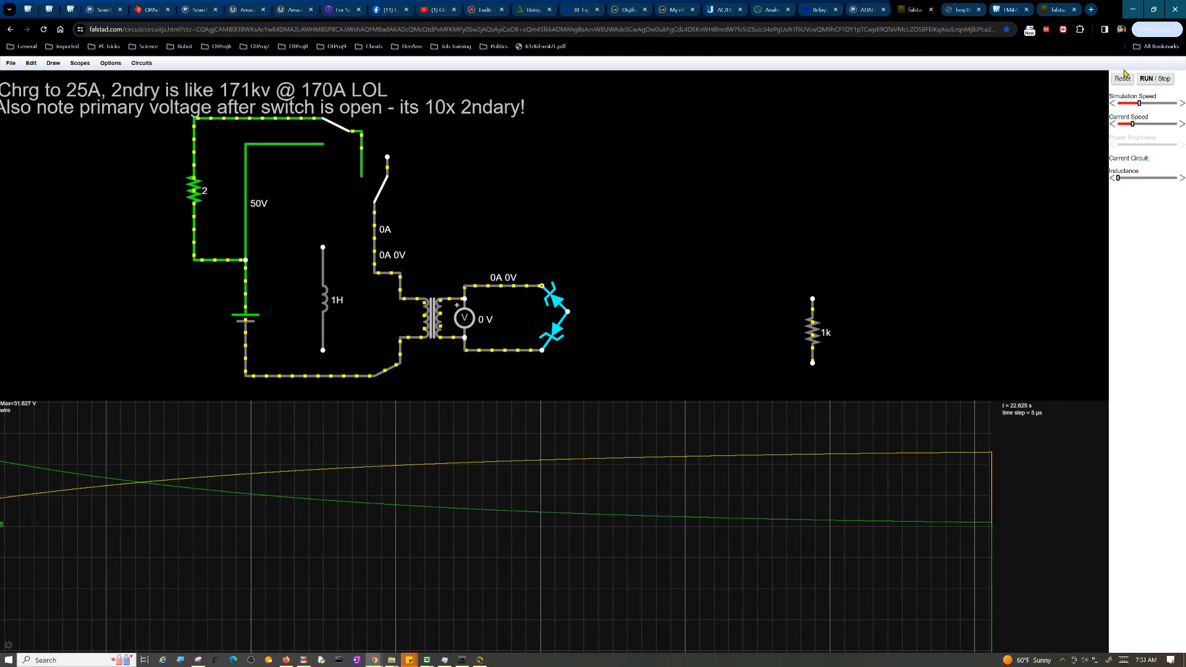
click(1122, 81)
click(374, 174)
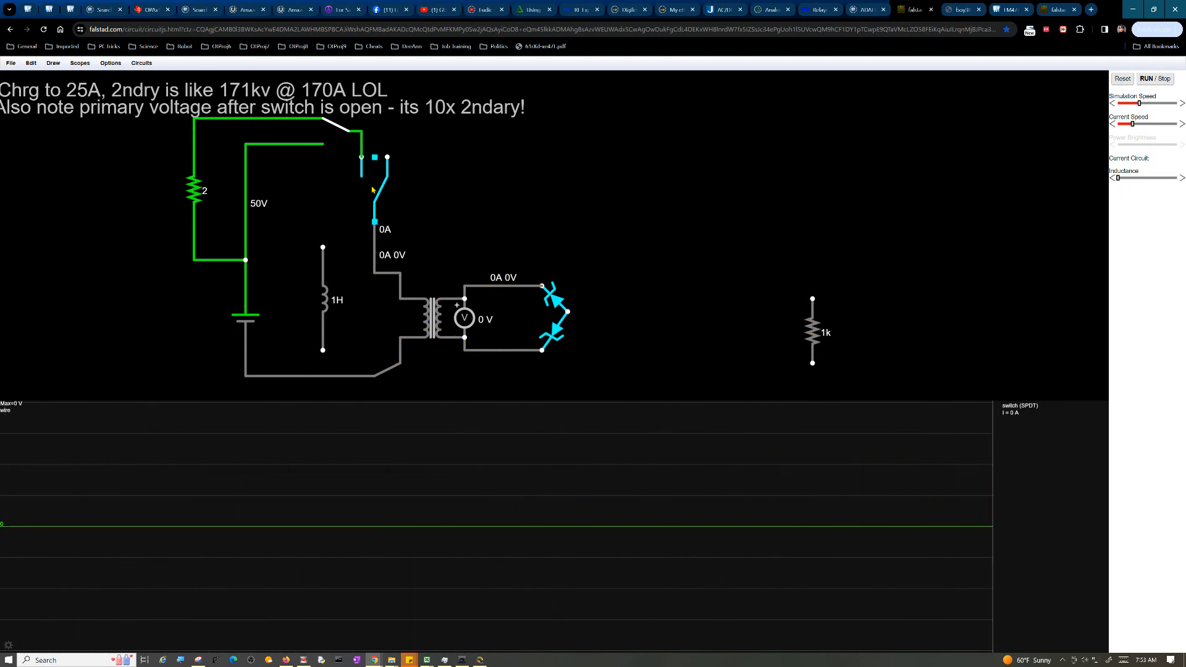
click(332, 126)
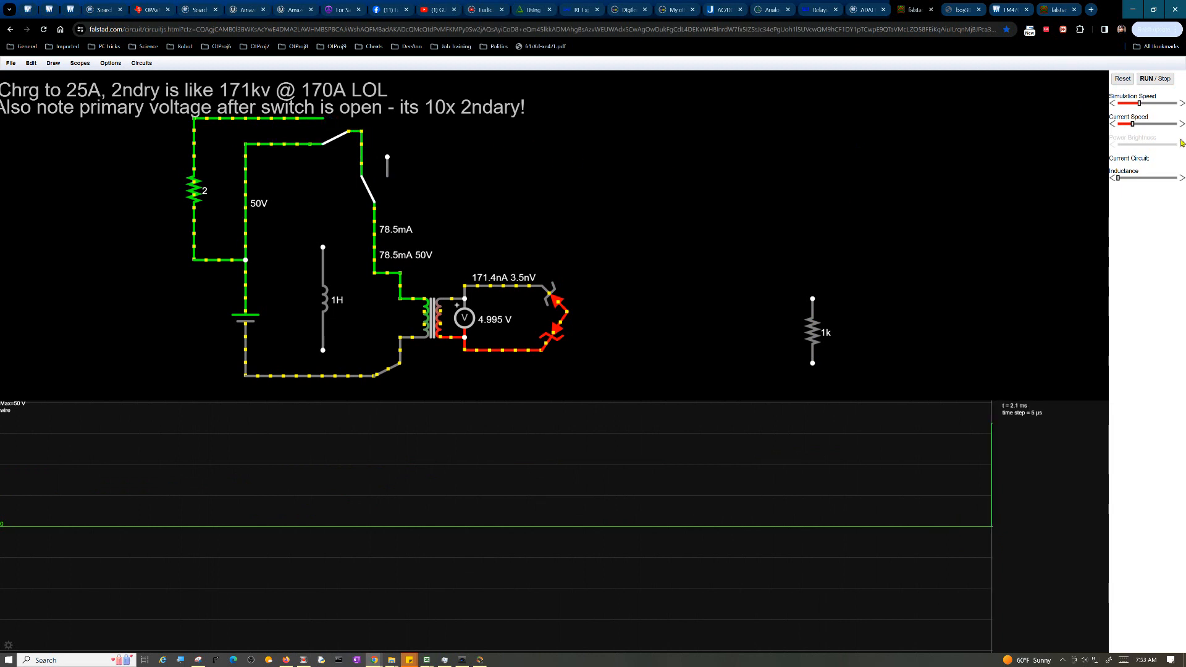
drag(1138, 103, 1162, 107)
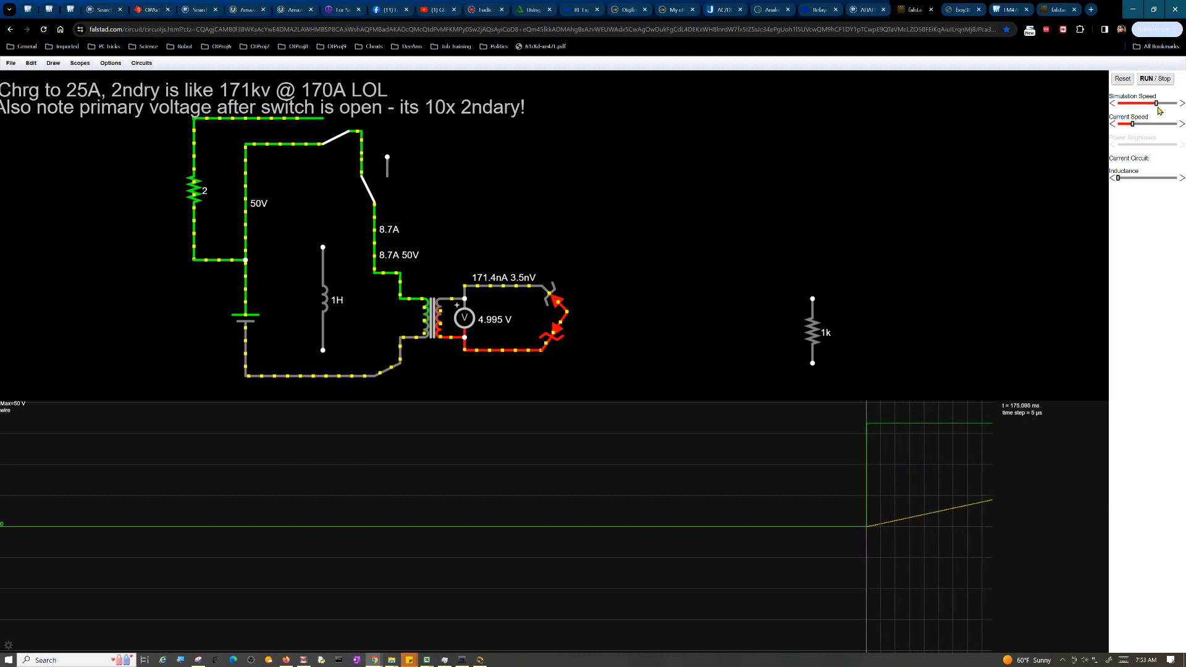
drag(1162, 108, 1118, 110)
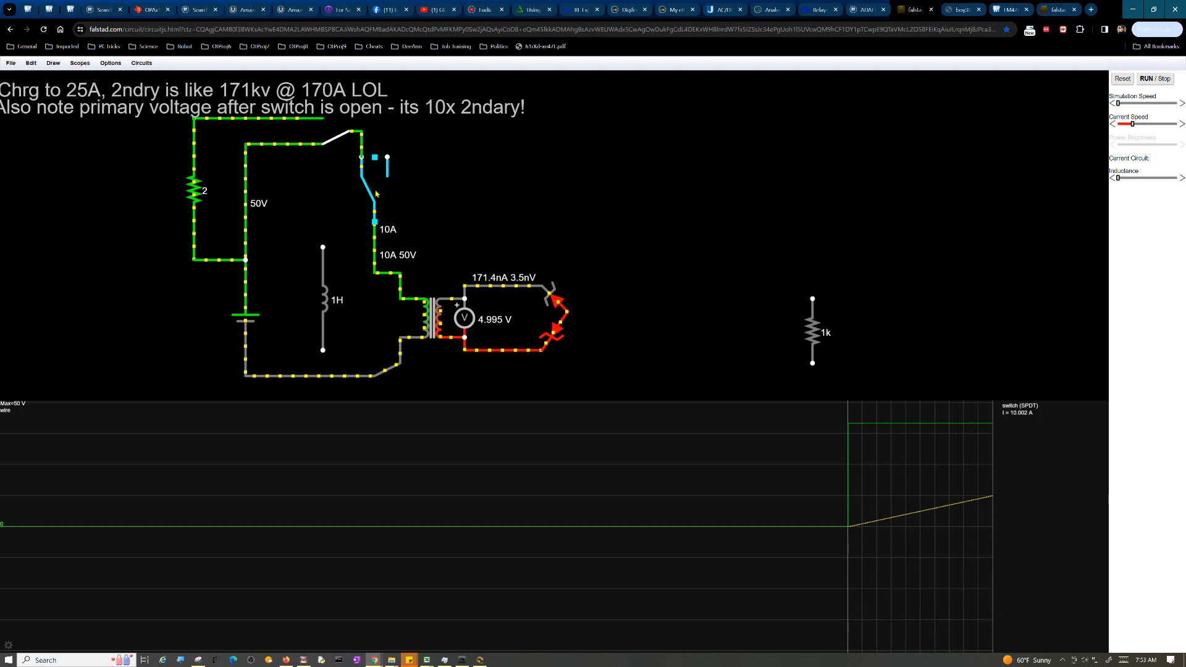
Check the breakdown voltage of the upper zener diode through a new simple model, leaving its settings unchanged.
double_click(564, 308)
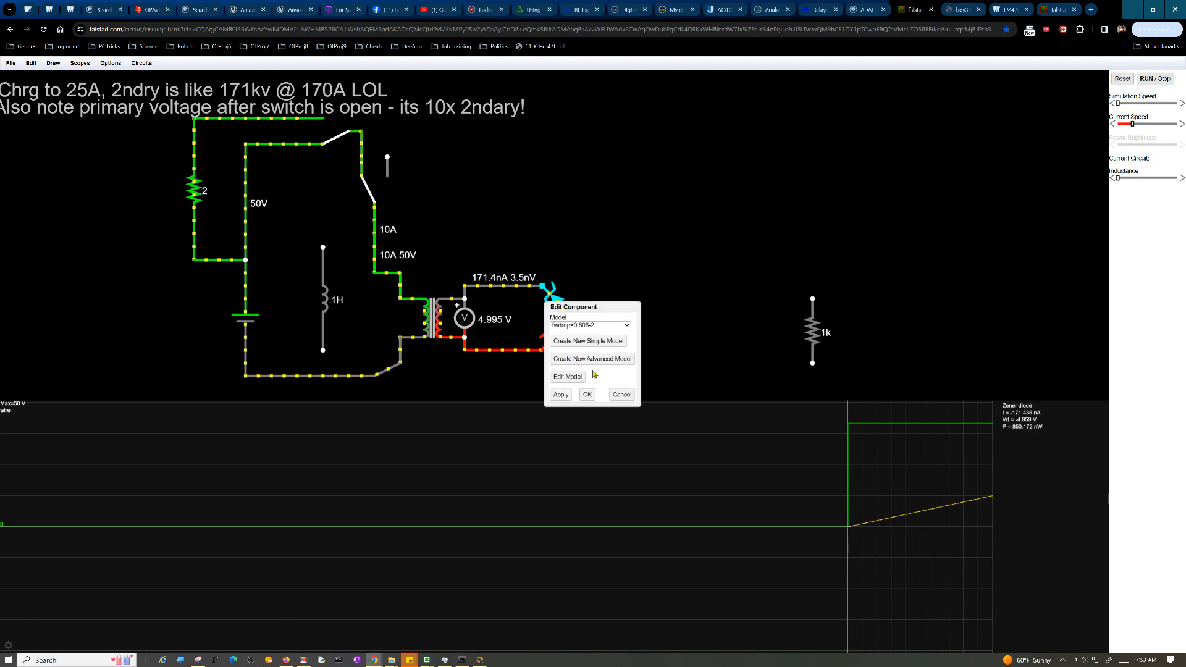
click(597, 346)
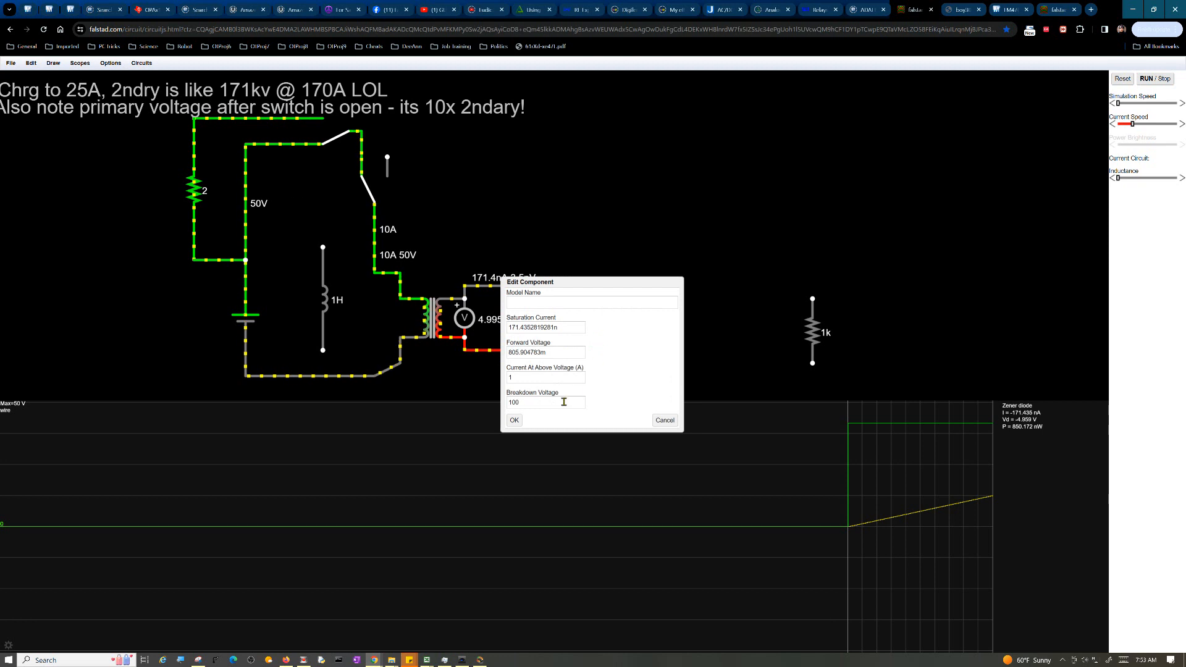
click(664, 422)
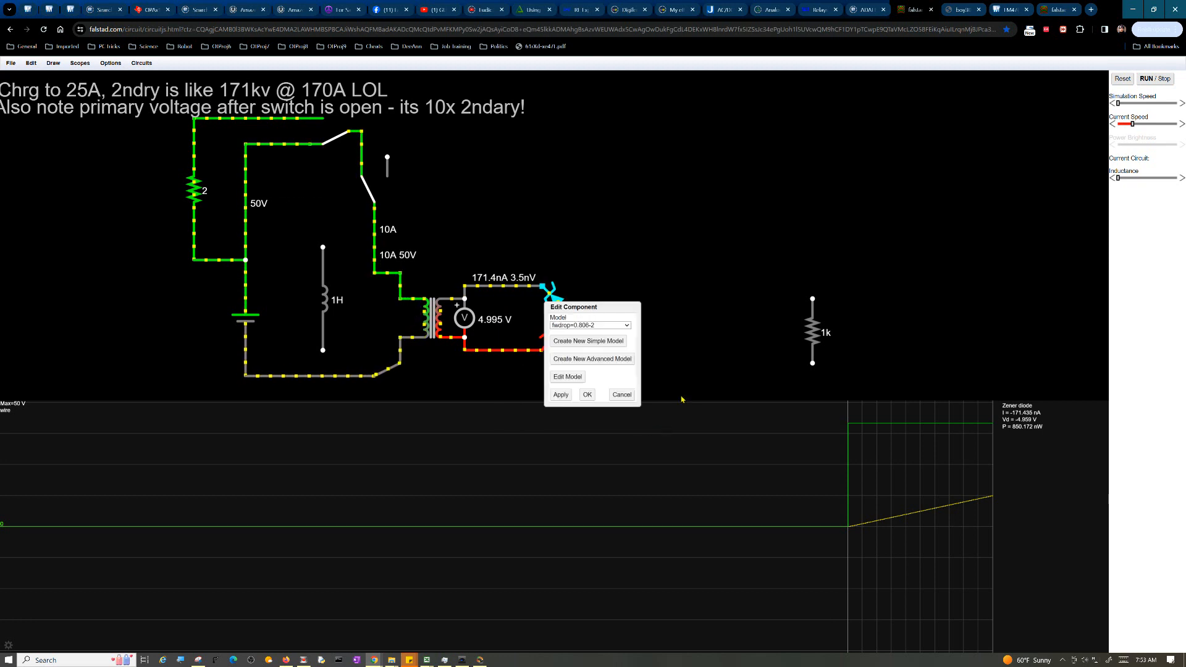
click(625, 395)
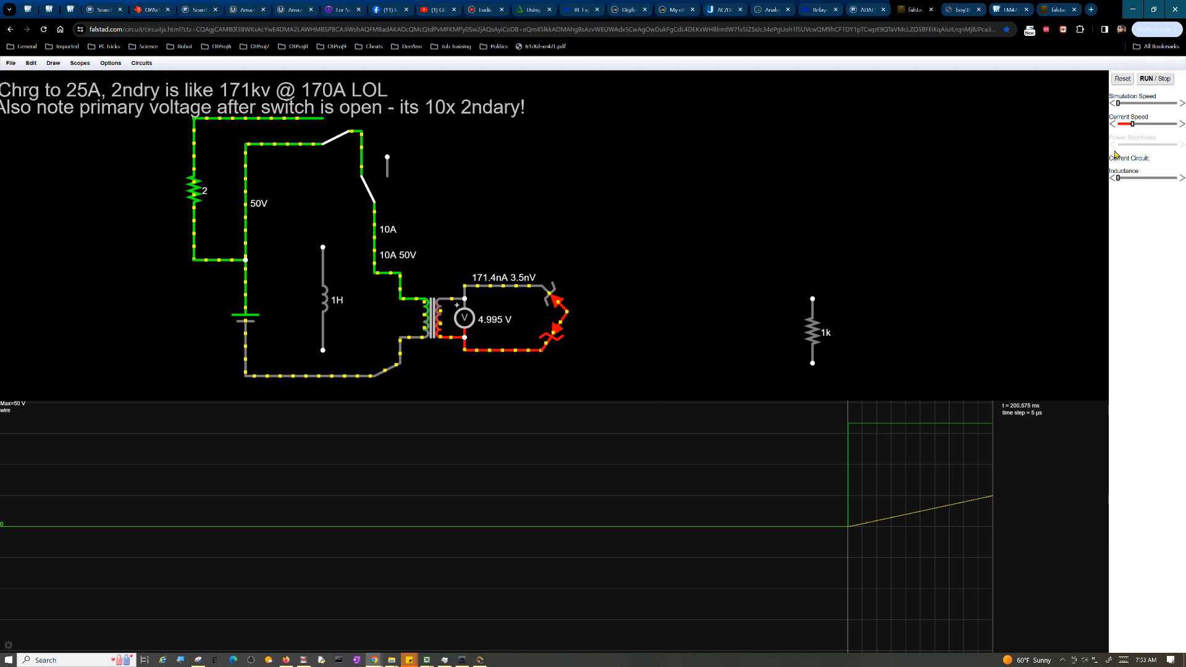
Disconnect the primary so the transformer discharges through the secondary zeners, and raise the simulation speed to view the pulse.
click(372, 189)
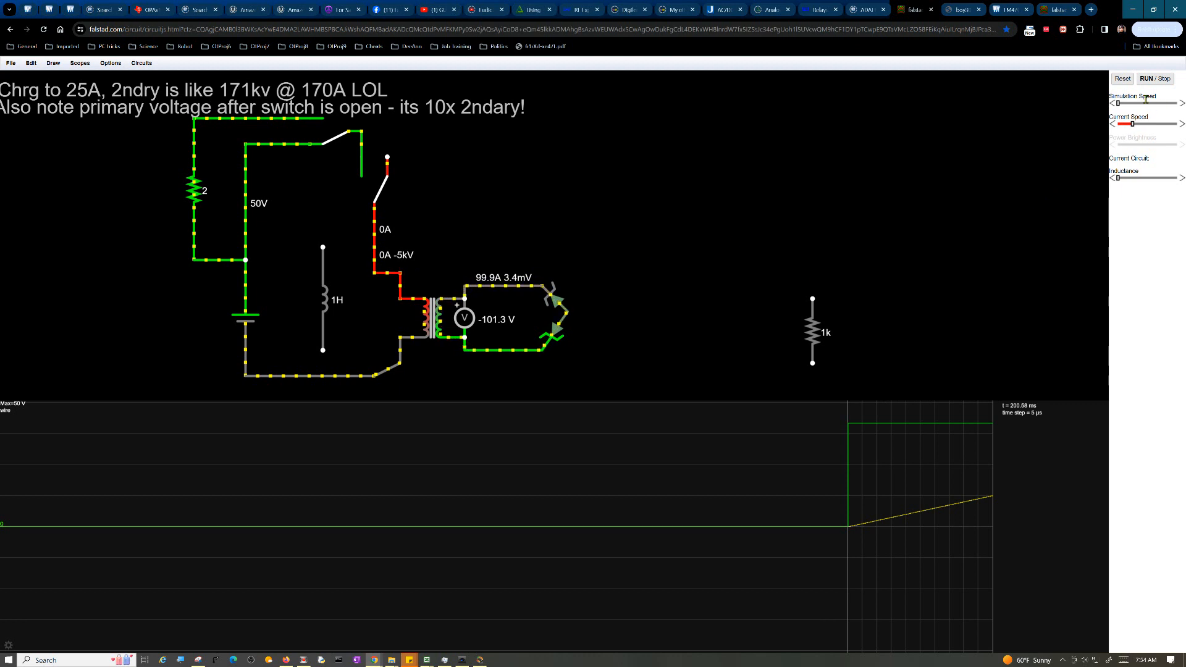
mouse_move(1134, 103)
mouse_down()
mouse_move(1166, 109)
mouse_move(1135, 108)
mouse_up()
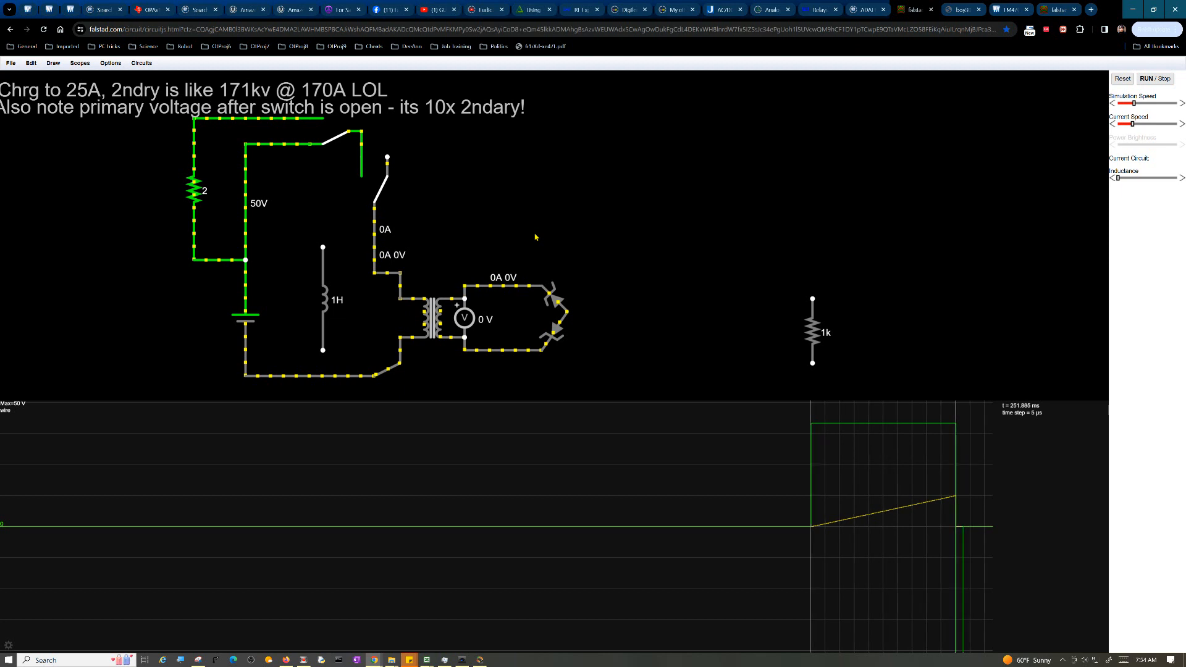
Set the breakdown voltage in the upper zener diode's model to 10 V.
double_click(552, 301)
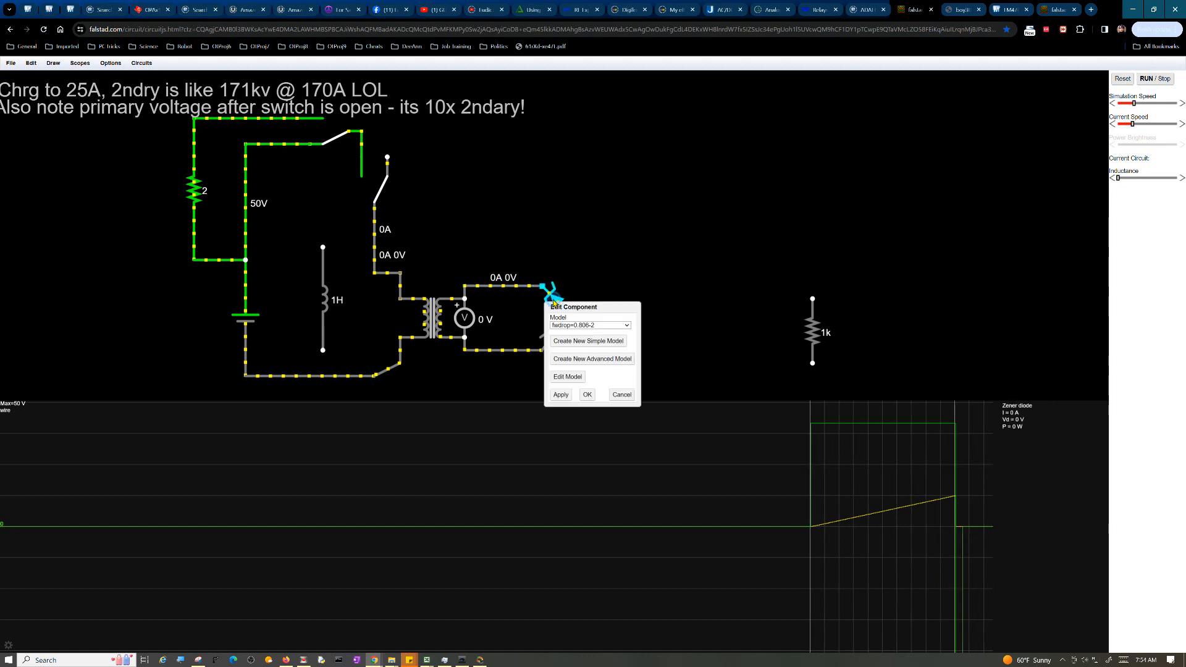
click(573, 378)
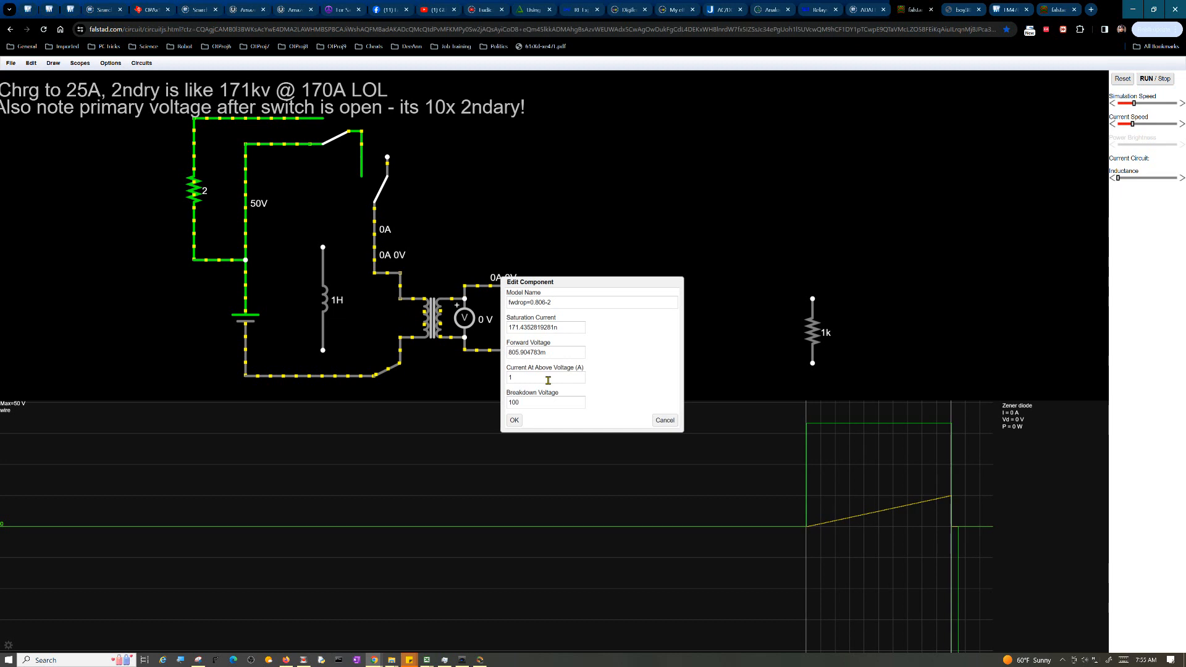
click(541, 399)
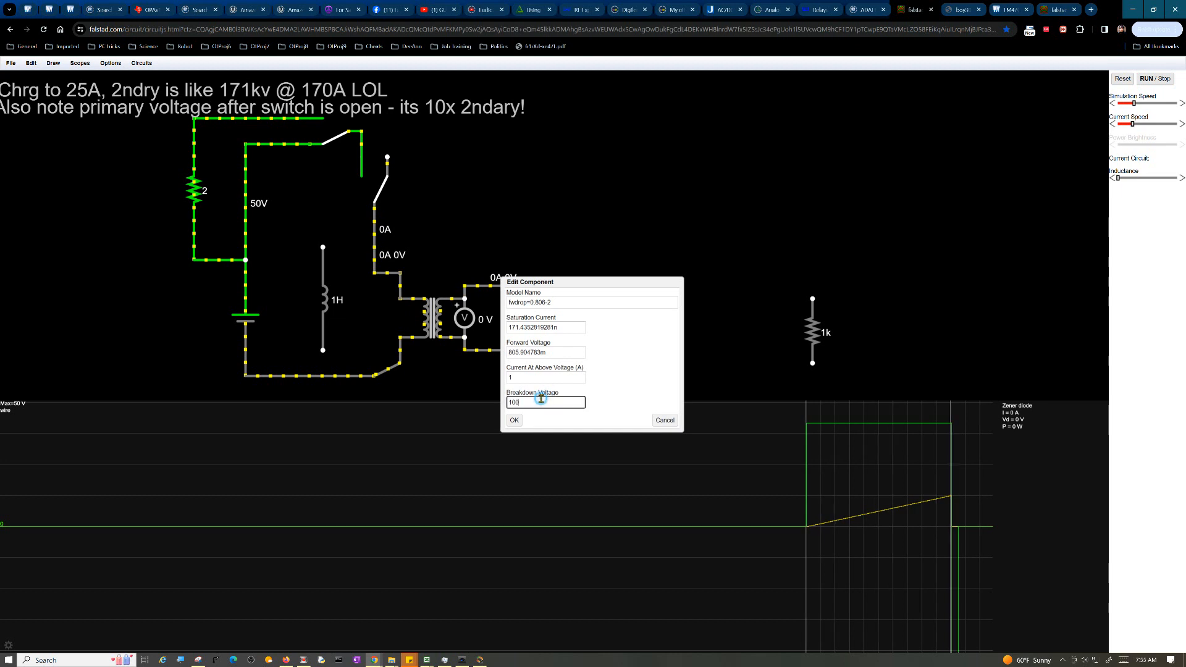
click(509, 421)
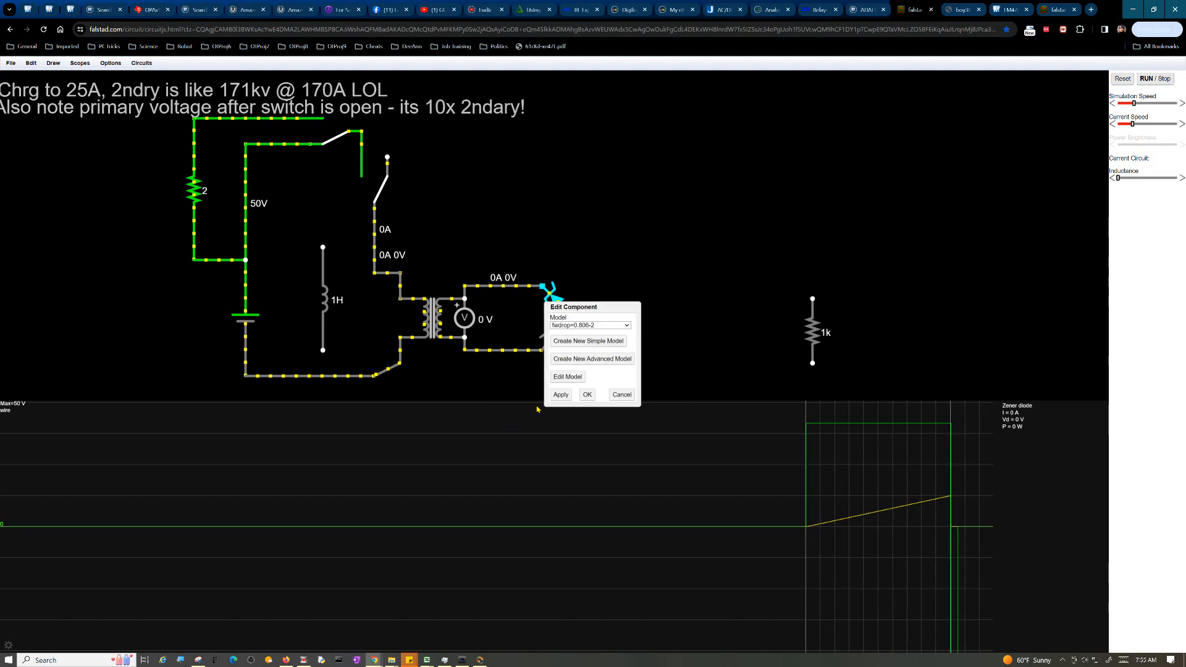
click(586, 394)
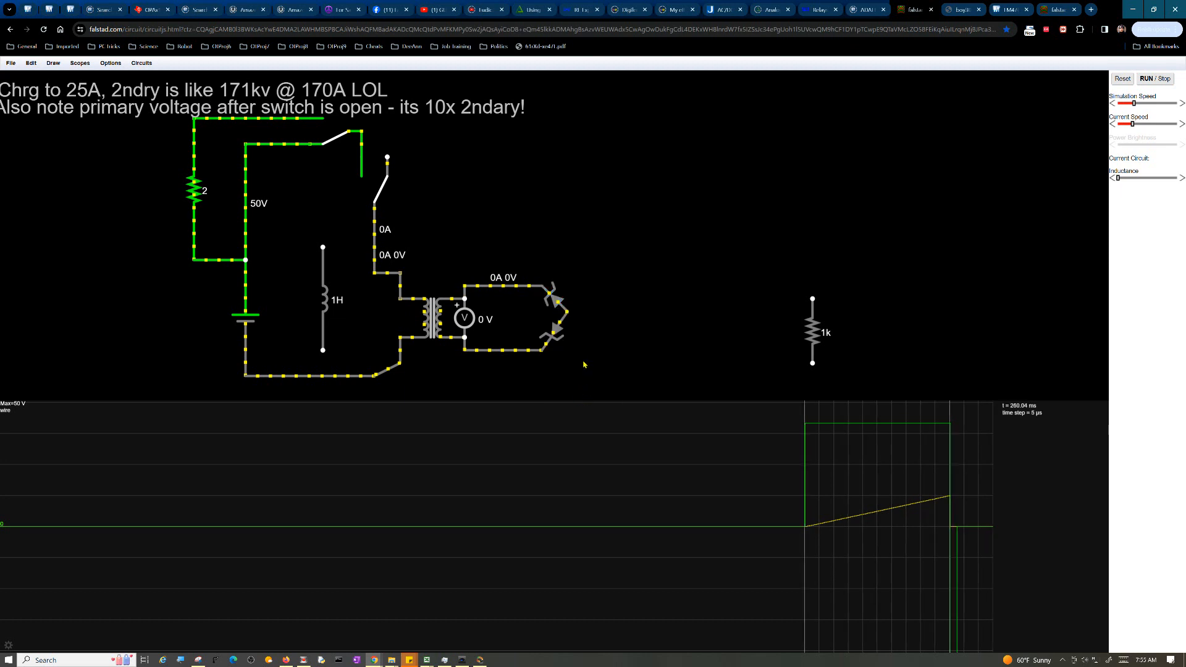
Check the breakdown voltage of the lower zener diode through a new simple model.
double_click(554, 339)
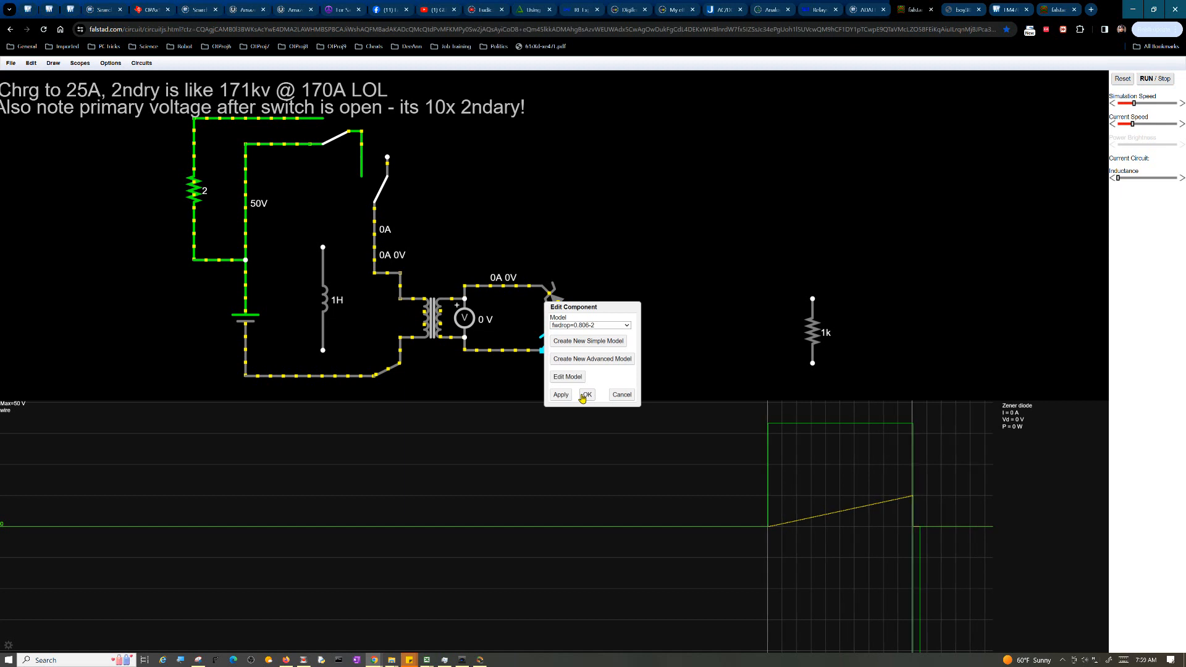
click(583, 347)
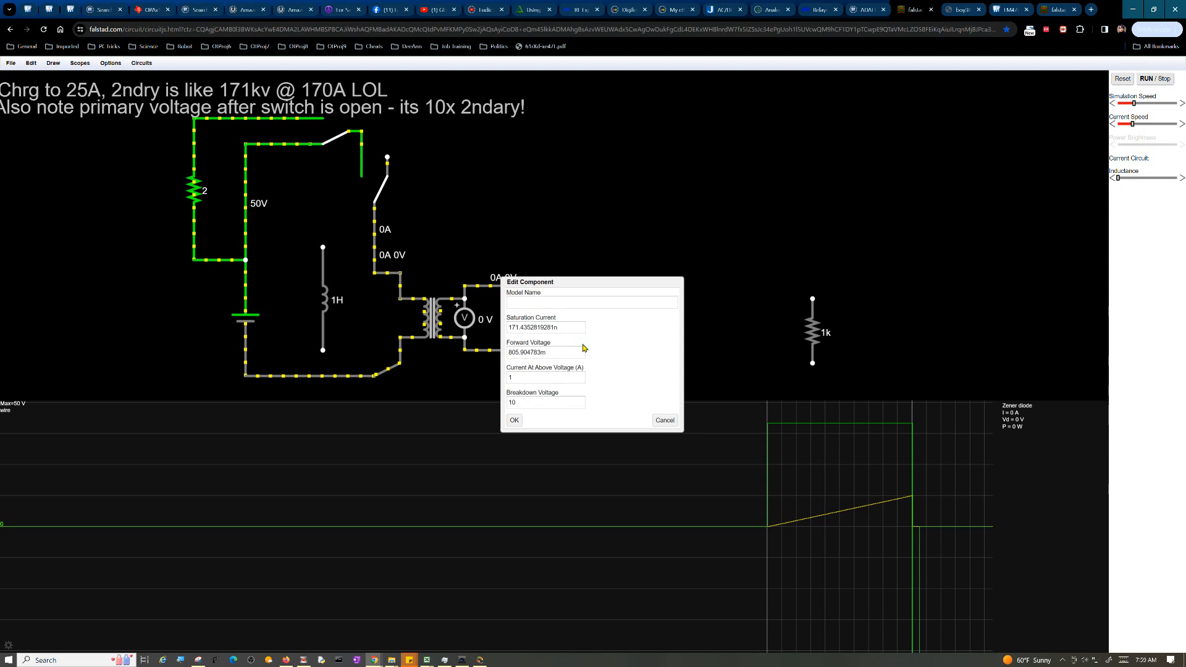
click(509, 422)
click(585, 402)
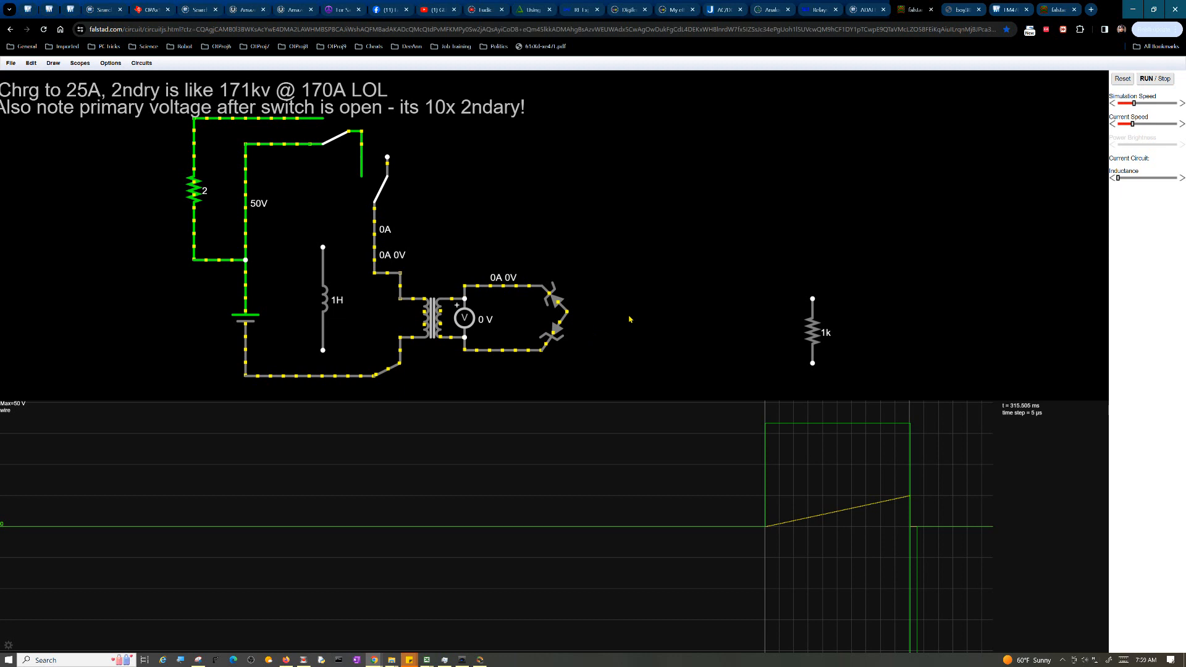
Reconnect the primary to the battery, charge it to about 10.8 A at high simulation speed, and reduce the speed to minimum.
click(389, 177)
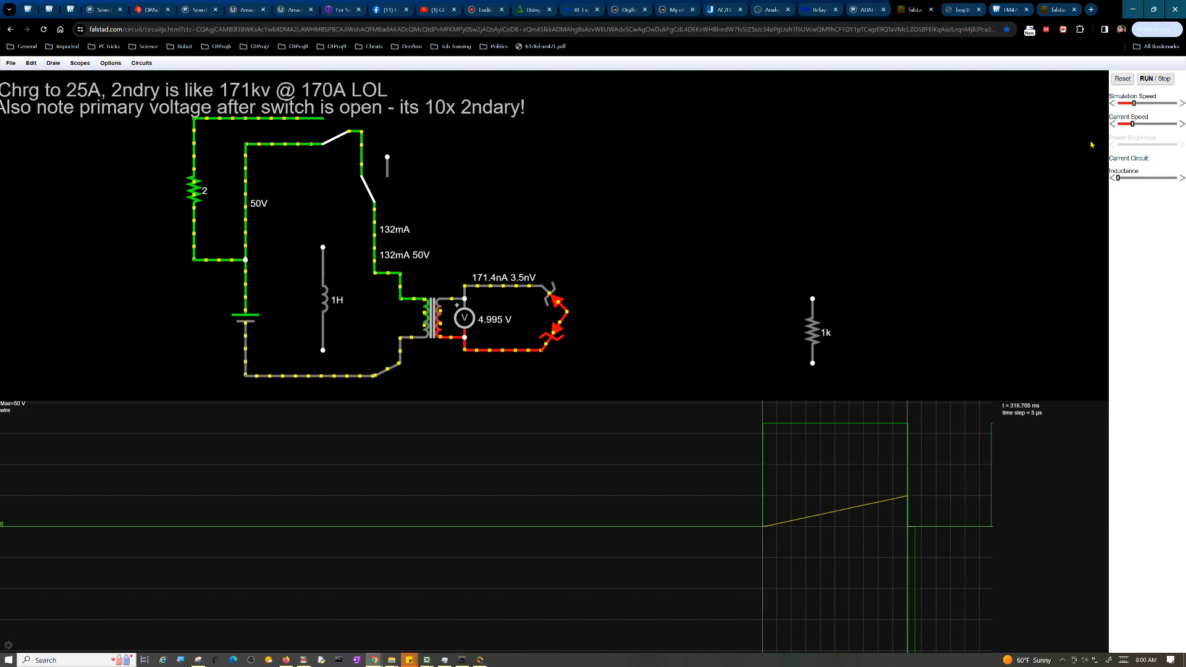
click(1160, 103)
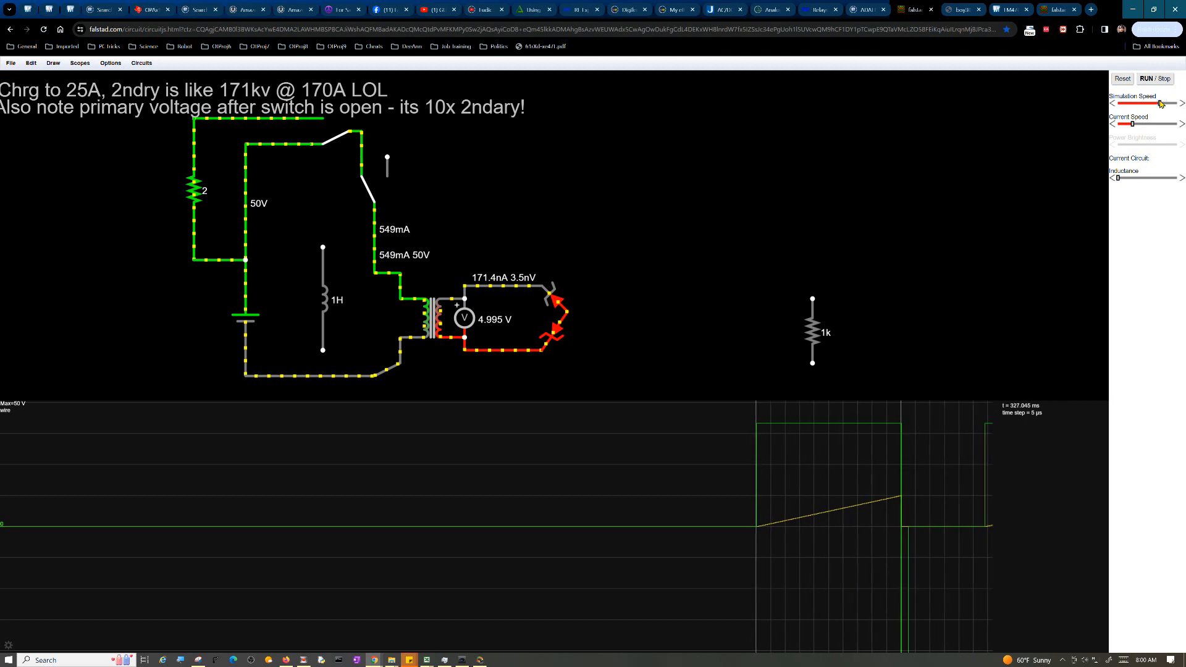
drag(1160, 103, 1169, 107)
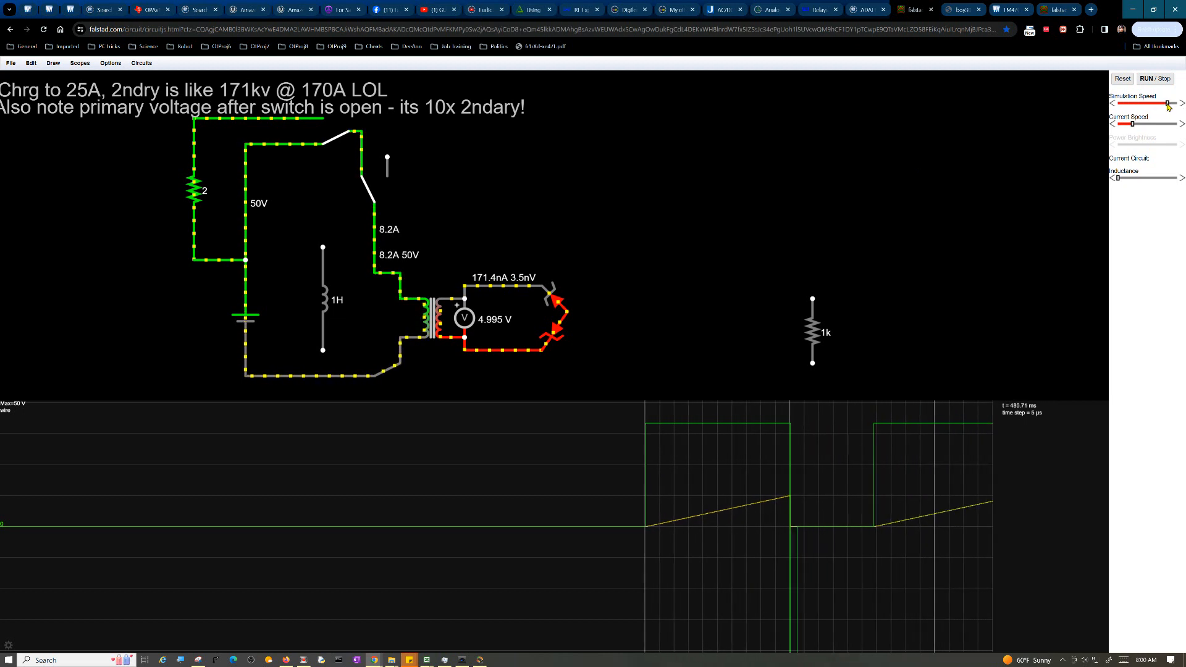
click(1120, 108)
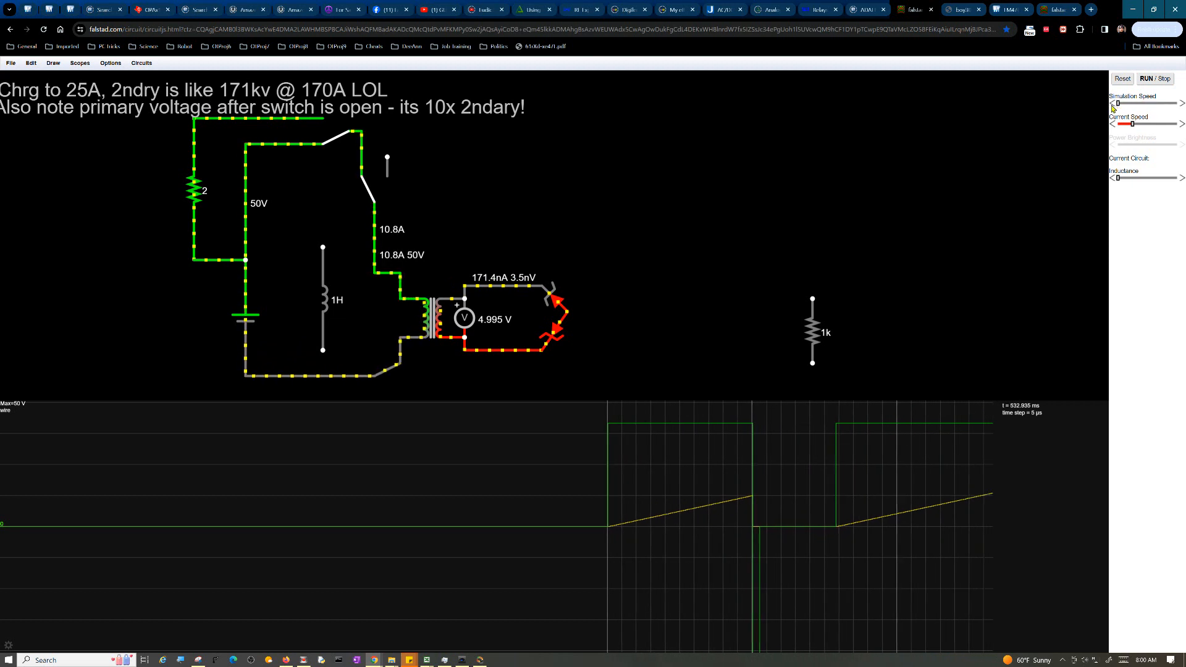
Disconnect the primary, raise the simulation speed in stages until the secondary has discharged through the zeners, and return the speed to minimum.
click(368, 200)
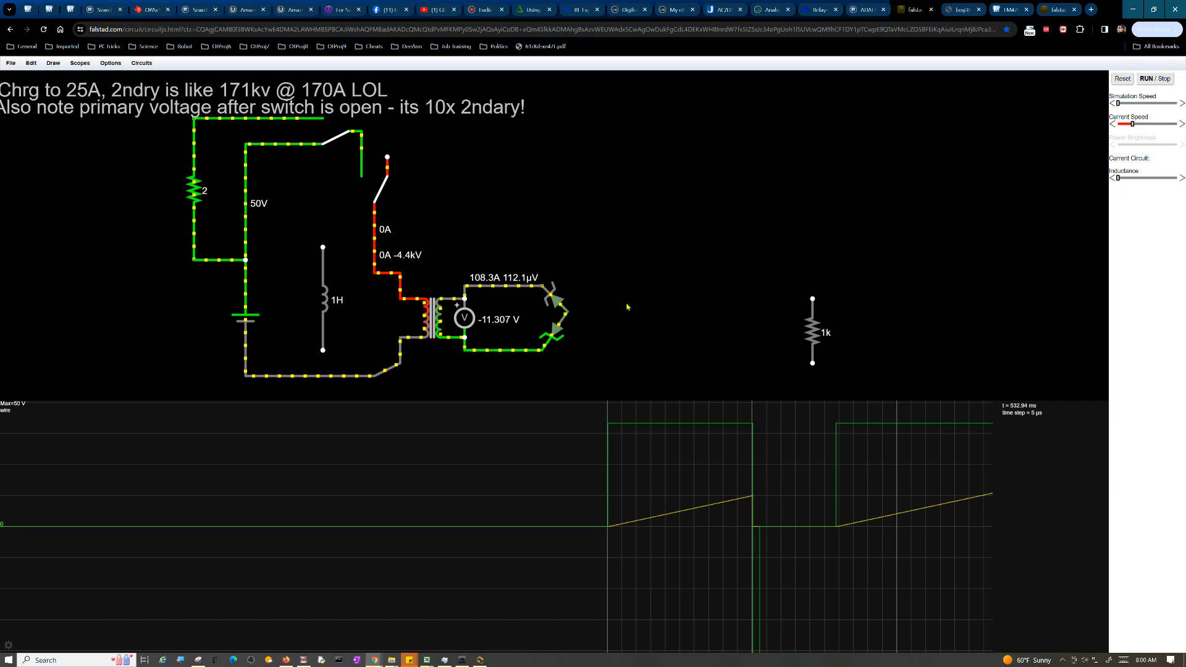
click(1128, 103)
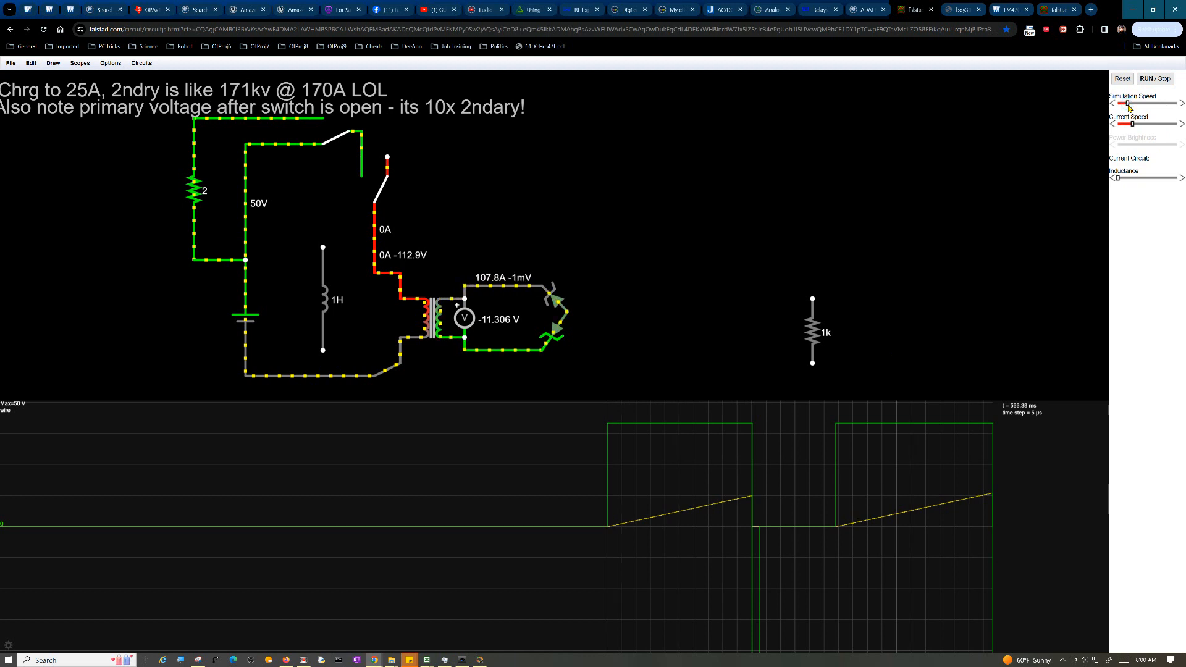
drag(1128, 105, 1152, 105)
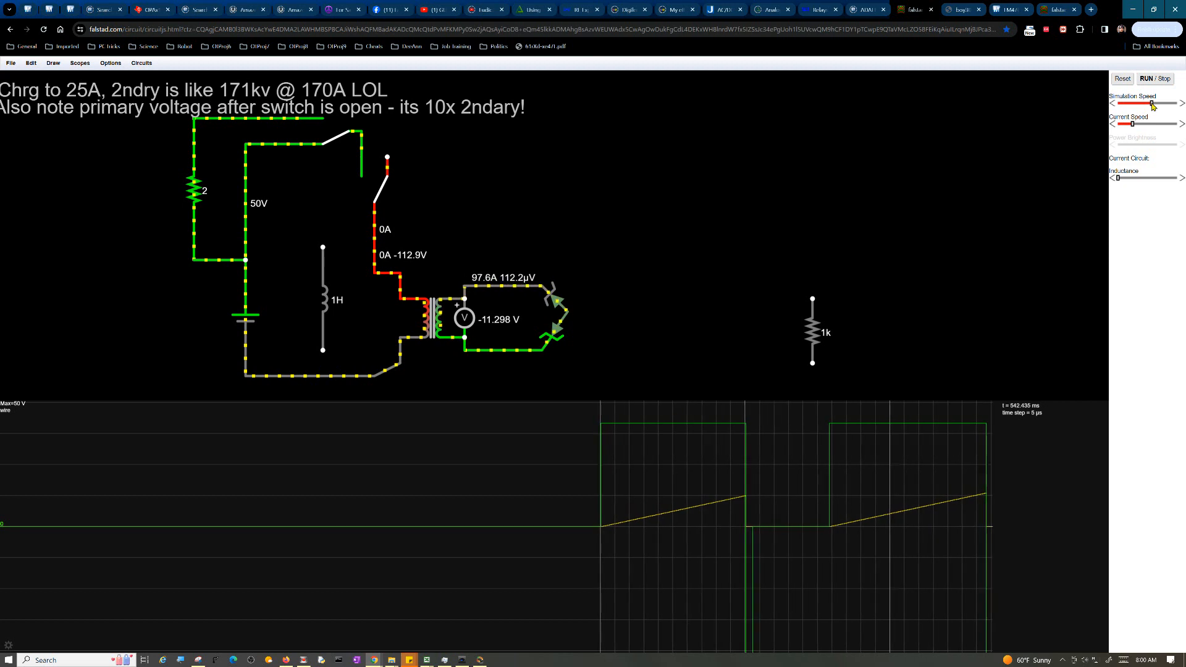
drag(1152, 106, 1158, 108)
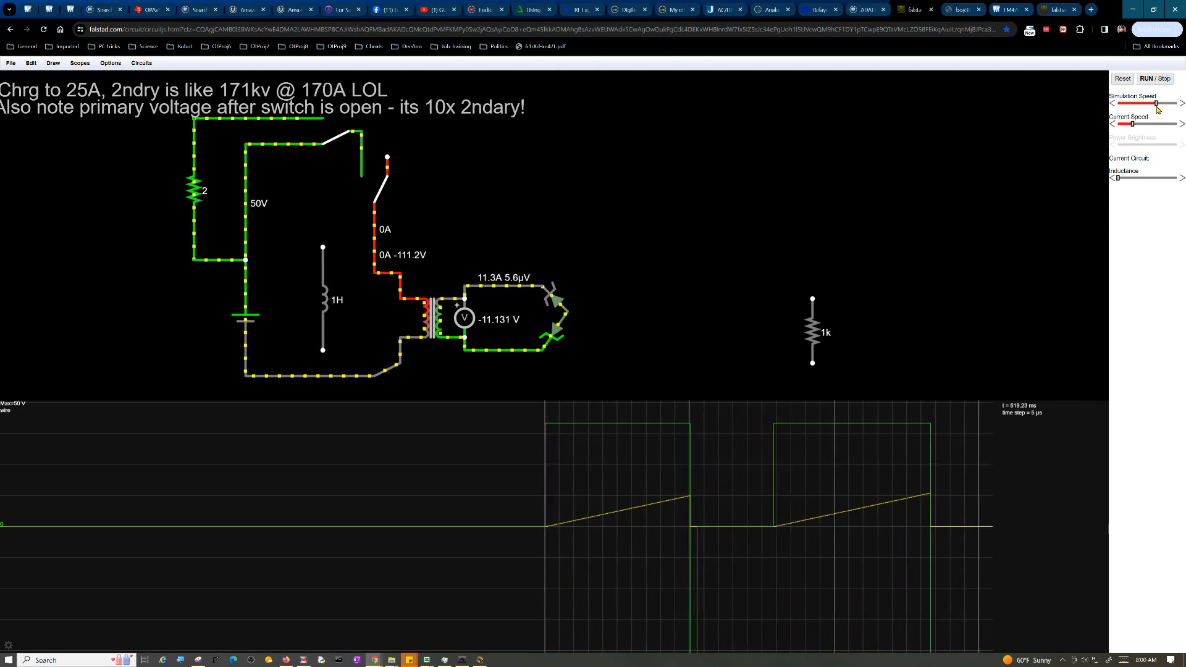
drag(1157, 105, 1162, 106)
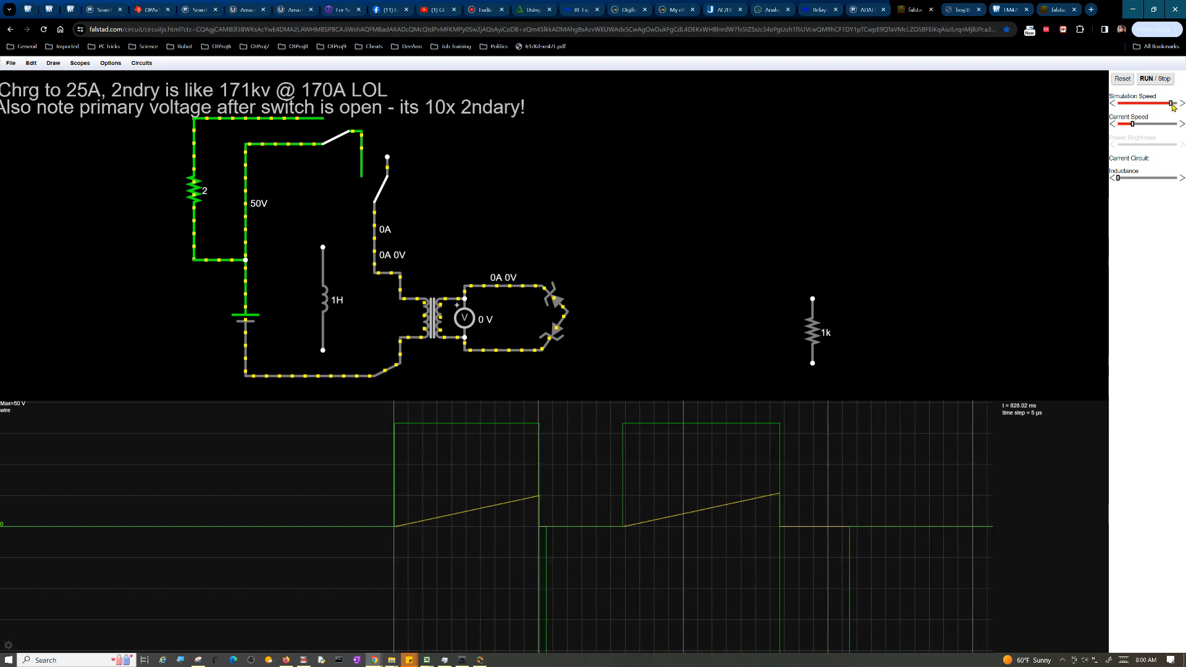
drag(1162, 102, 1100, 115)
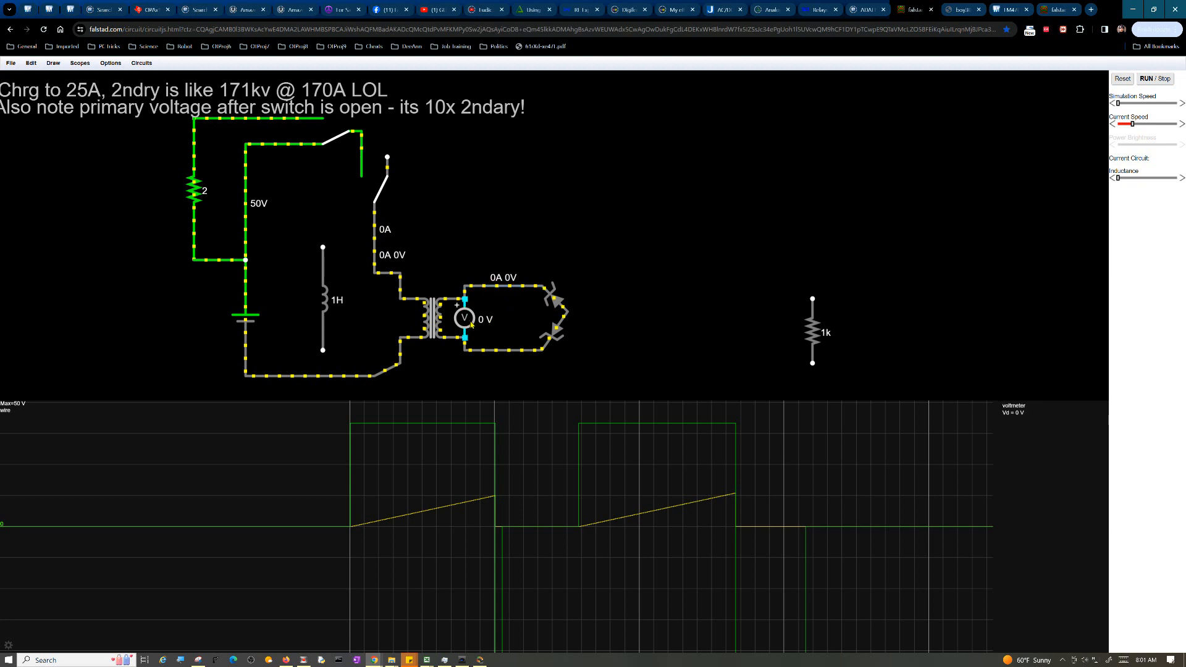
Add an undocked scope for the upper secondary wire, place it beside the zener diodes, and enlarge it over the spare 1k resistor.
right_click(512, 289)
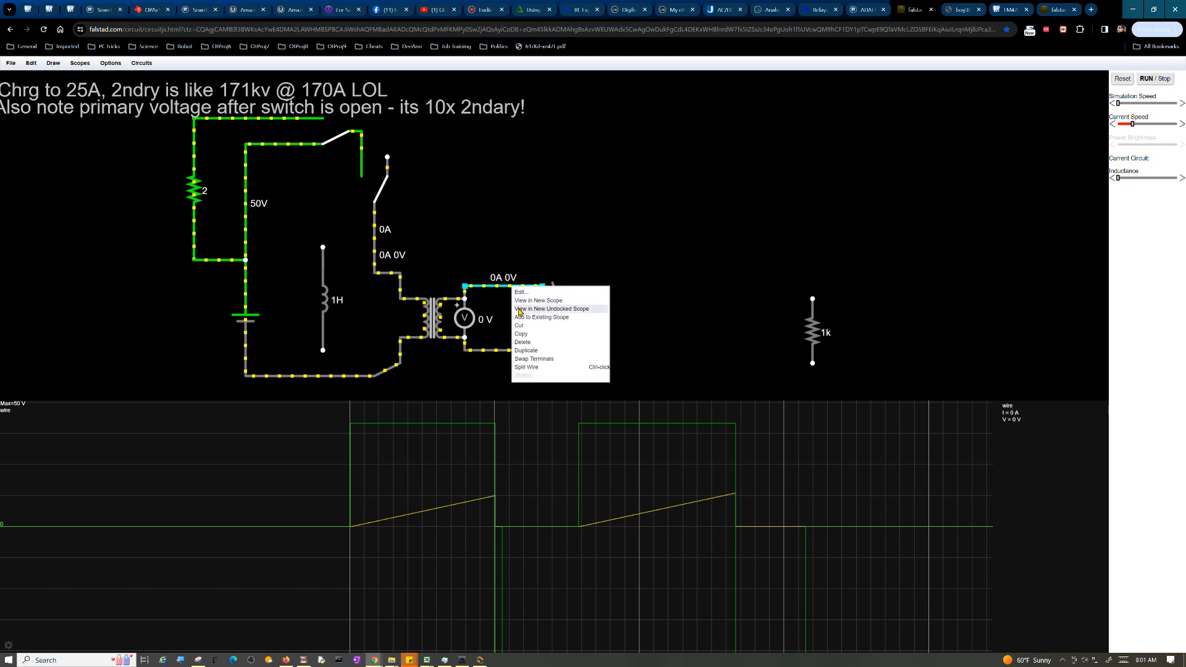
click(519, 309)
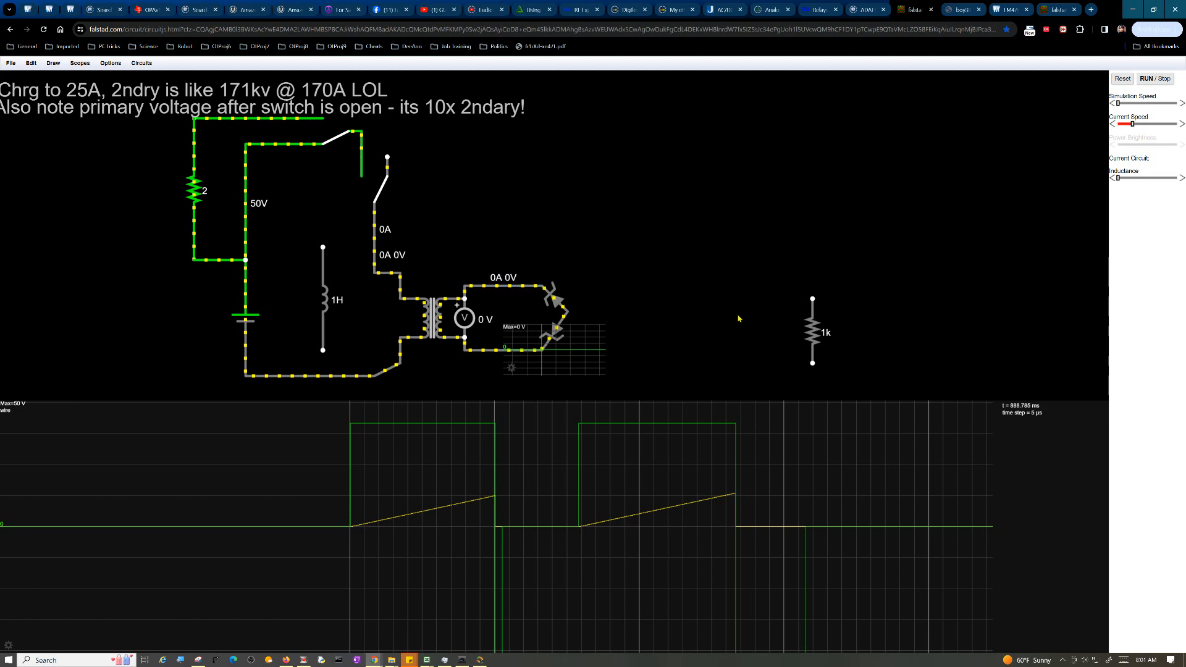
drag(599, 373, 703, 284)
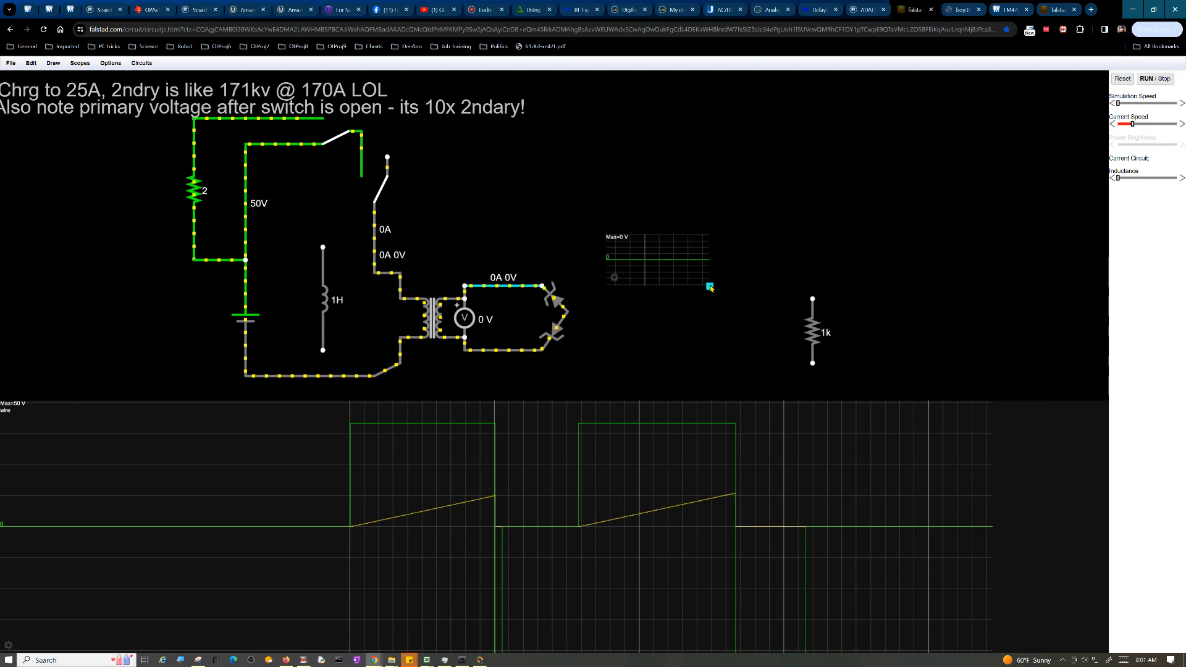
drag(708, 285, 951, 373)
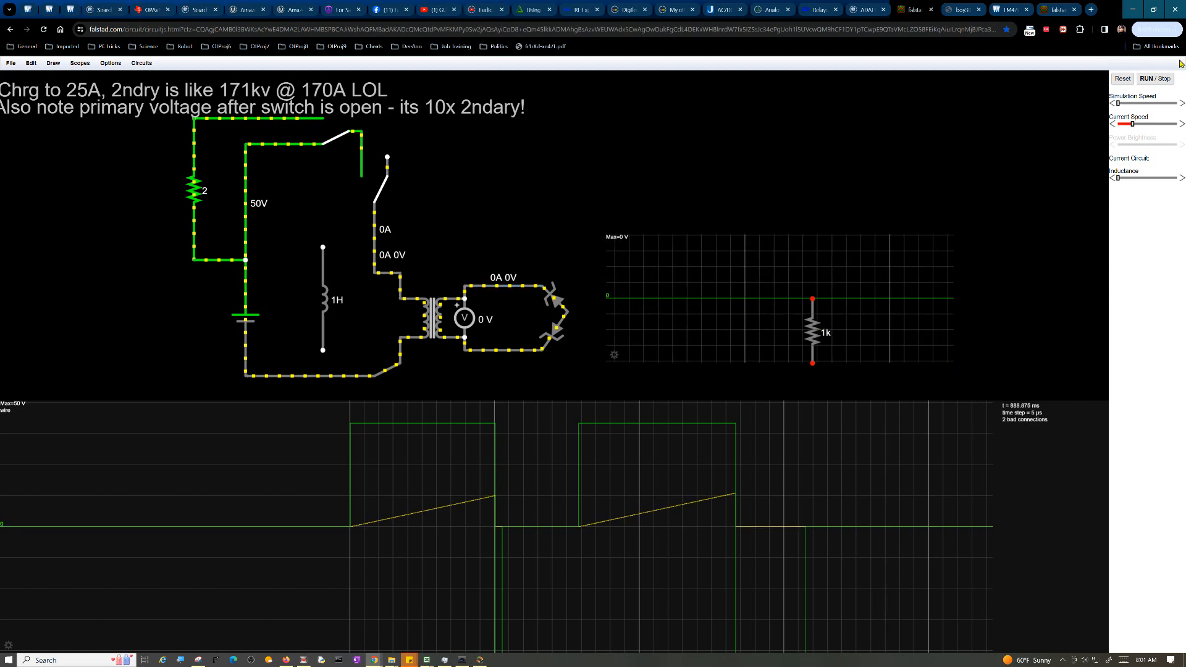
Reconnect the primary to the battery, charge it to about 10.6 A at high simulation speed, and reduce the speed to near minimum.
click(1165, 80)
click(1165, 81)
click(378, 188)
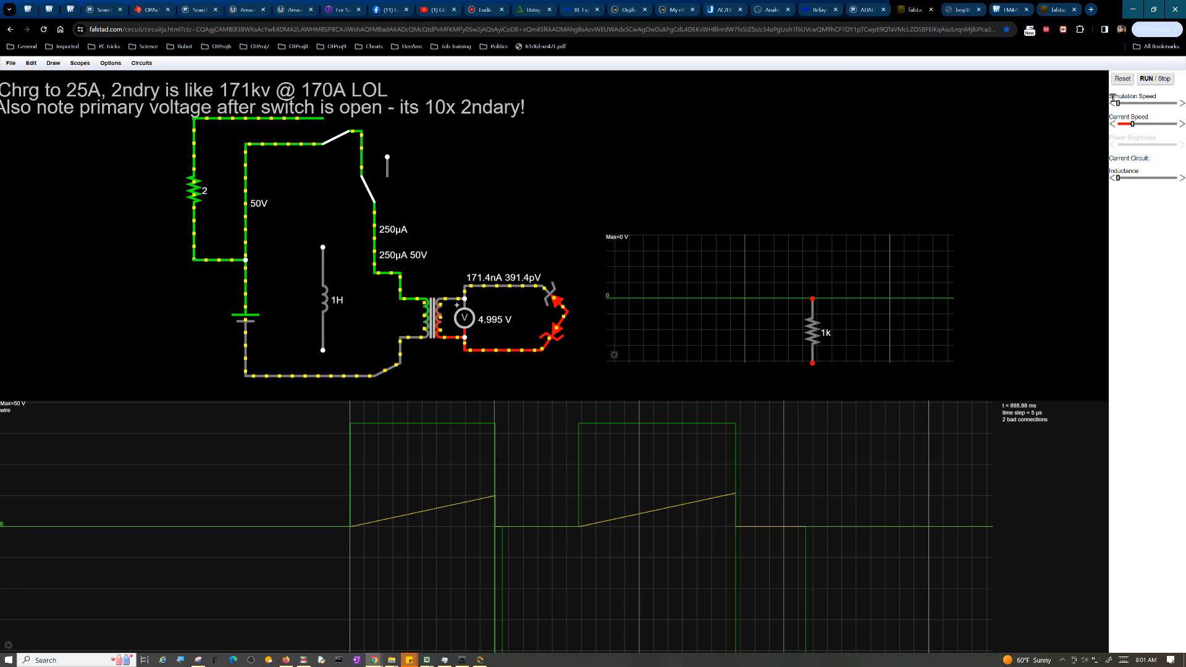
drag(1118, 103, 1168, 107)
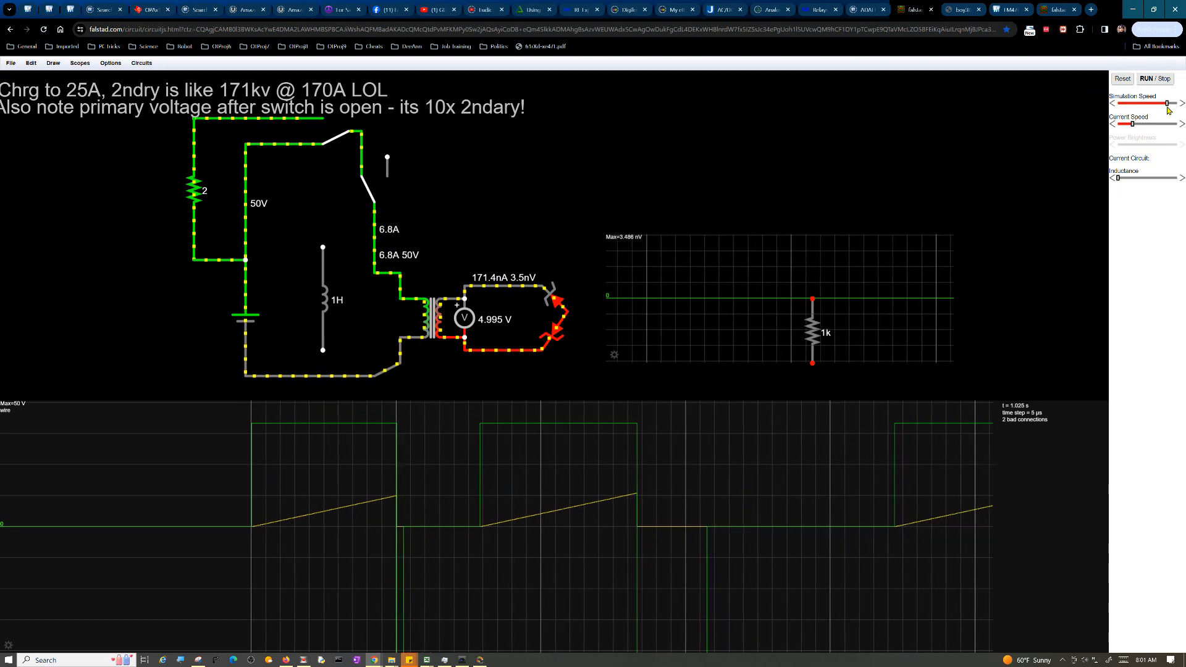
drag(1166, 103, 1125, 104)
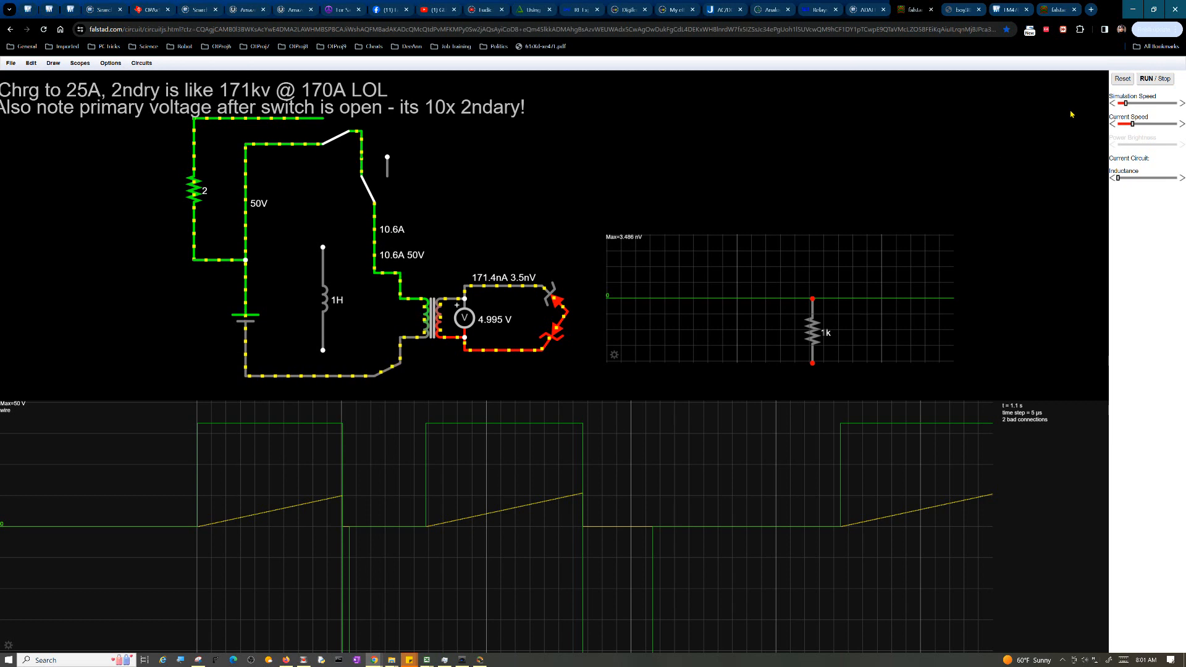
Disconnect the primary, speed up the simulation to record the full zener discharge on both scopes, and slow it to minimum.
click(367, 192)
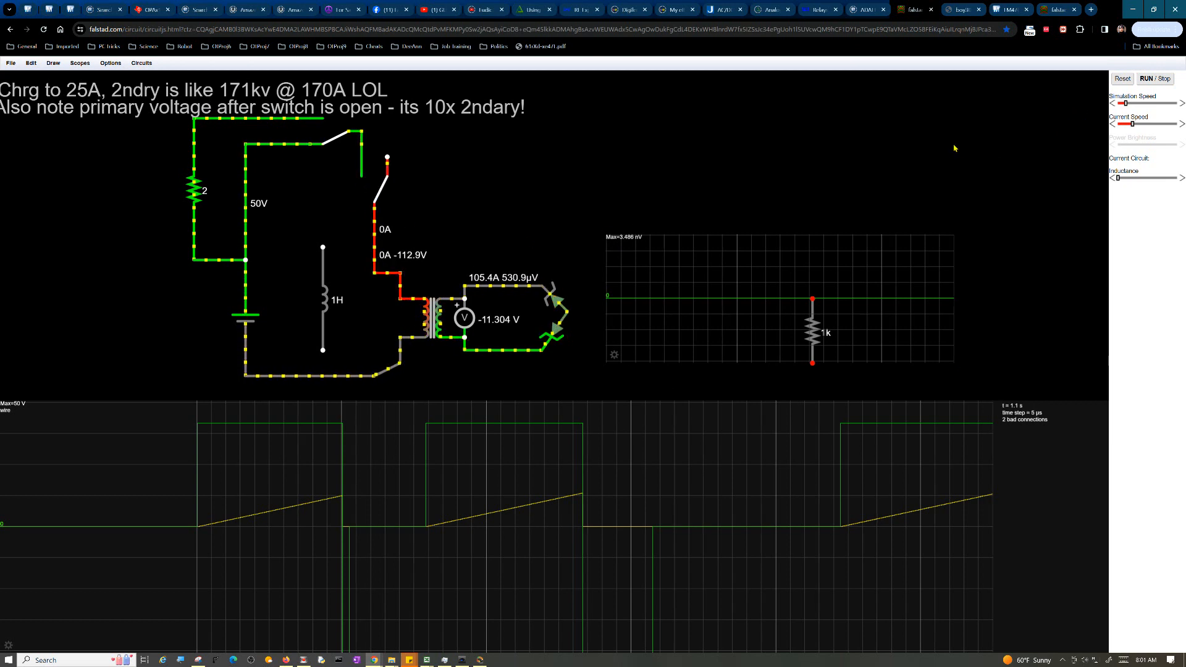
drag(1132, 104, 1166, 106)
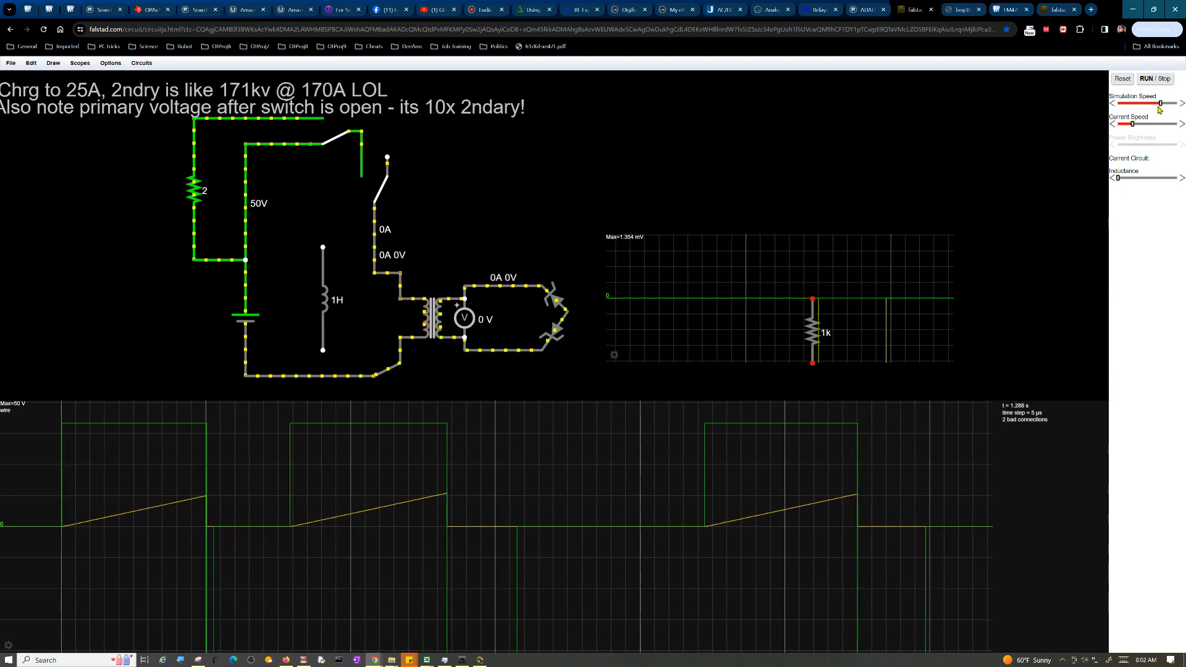
drag(1164, 104, 1096, 114)
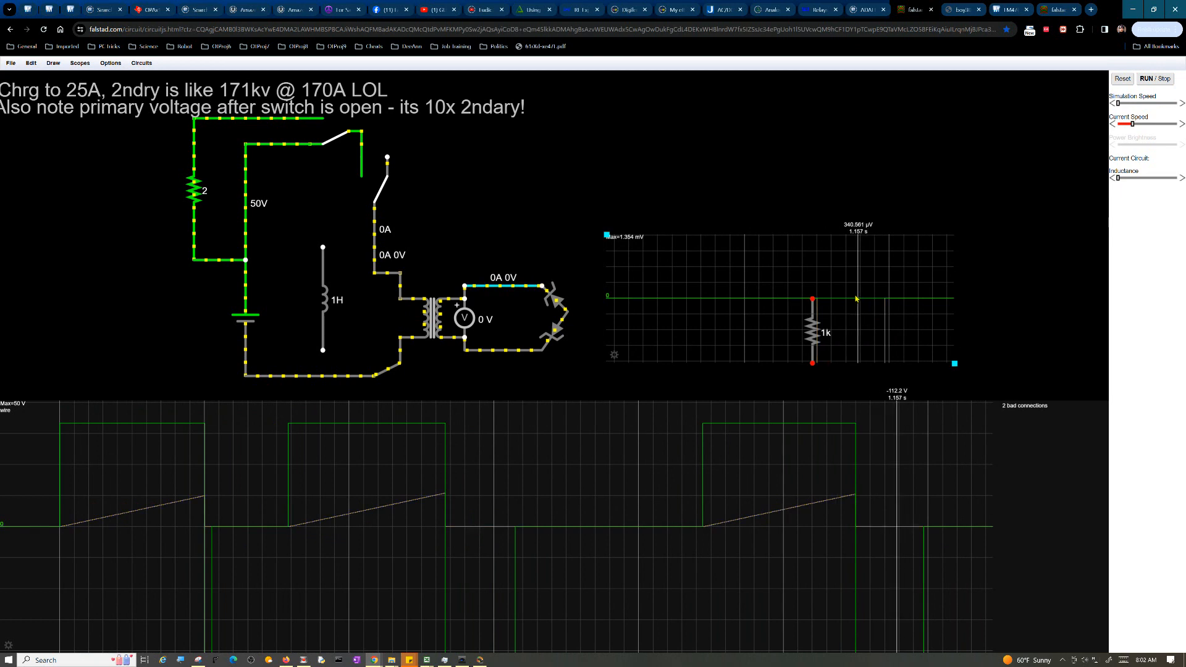